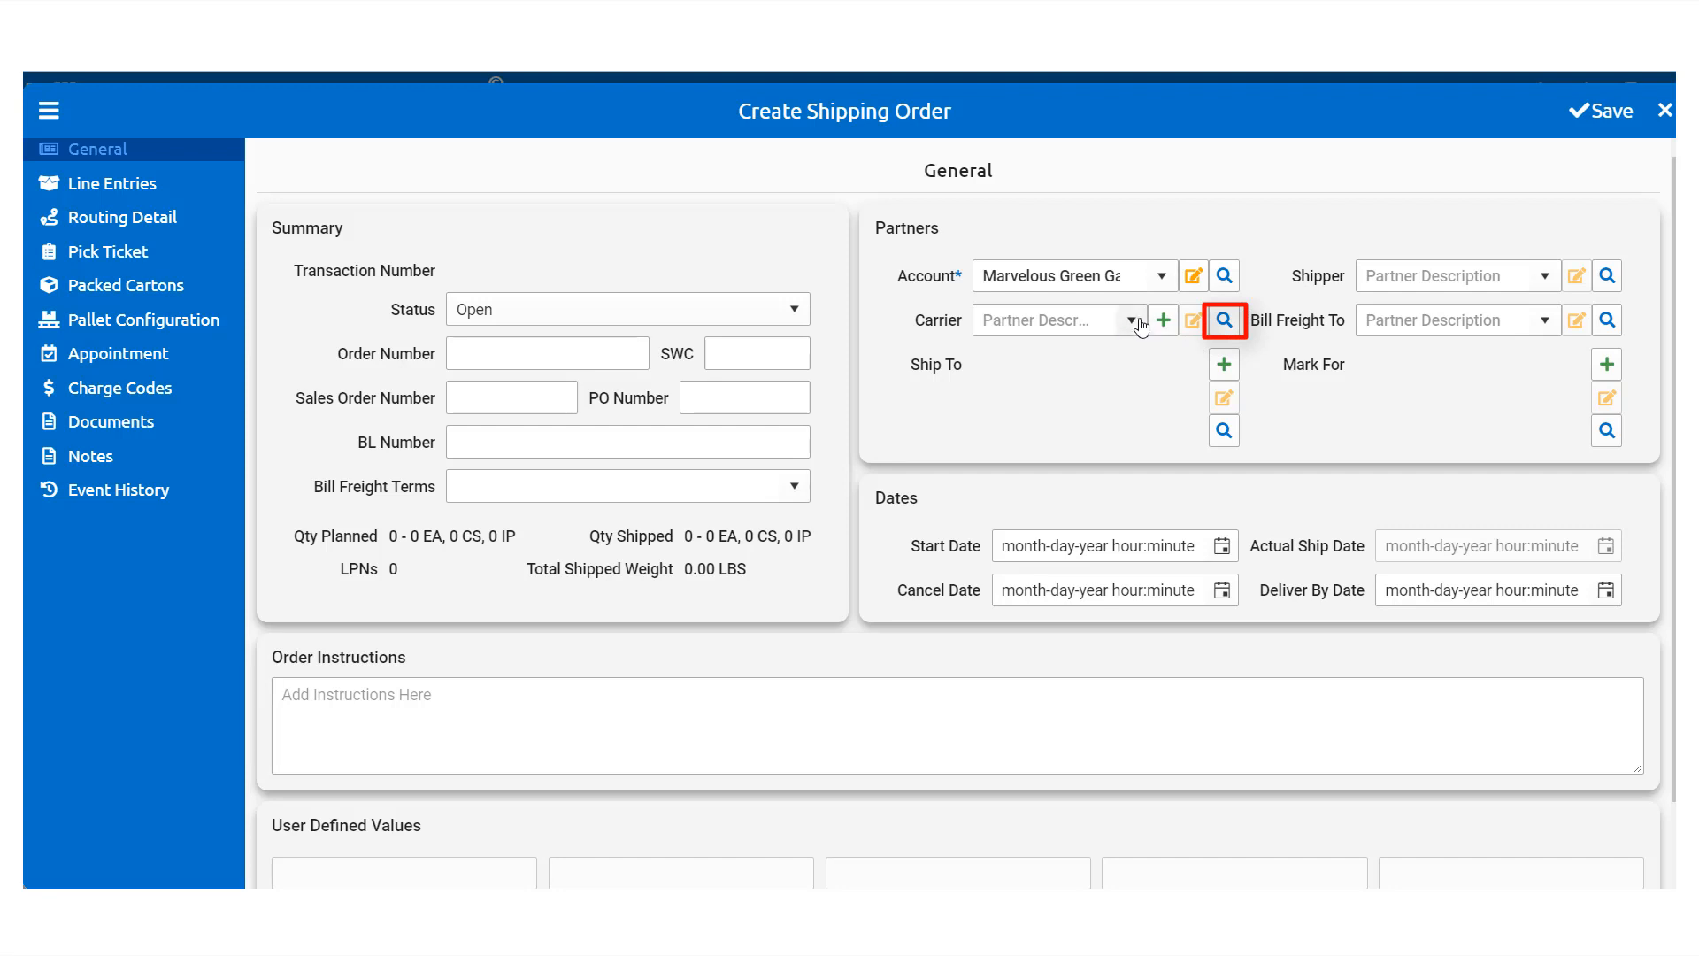
Step: Look for an existing carrier in the carrier list and partner search
{"action": "left_click", "coordinate": [1131, 320]}
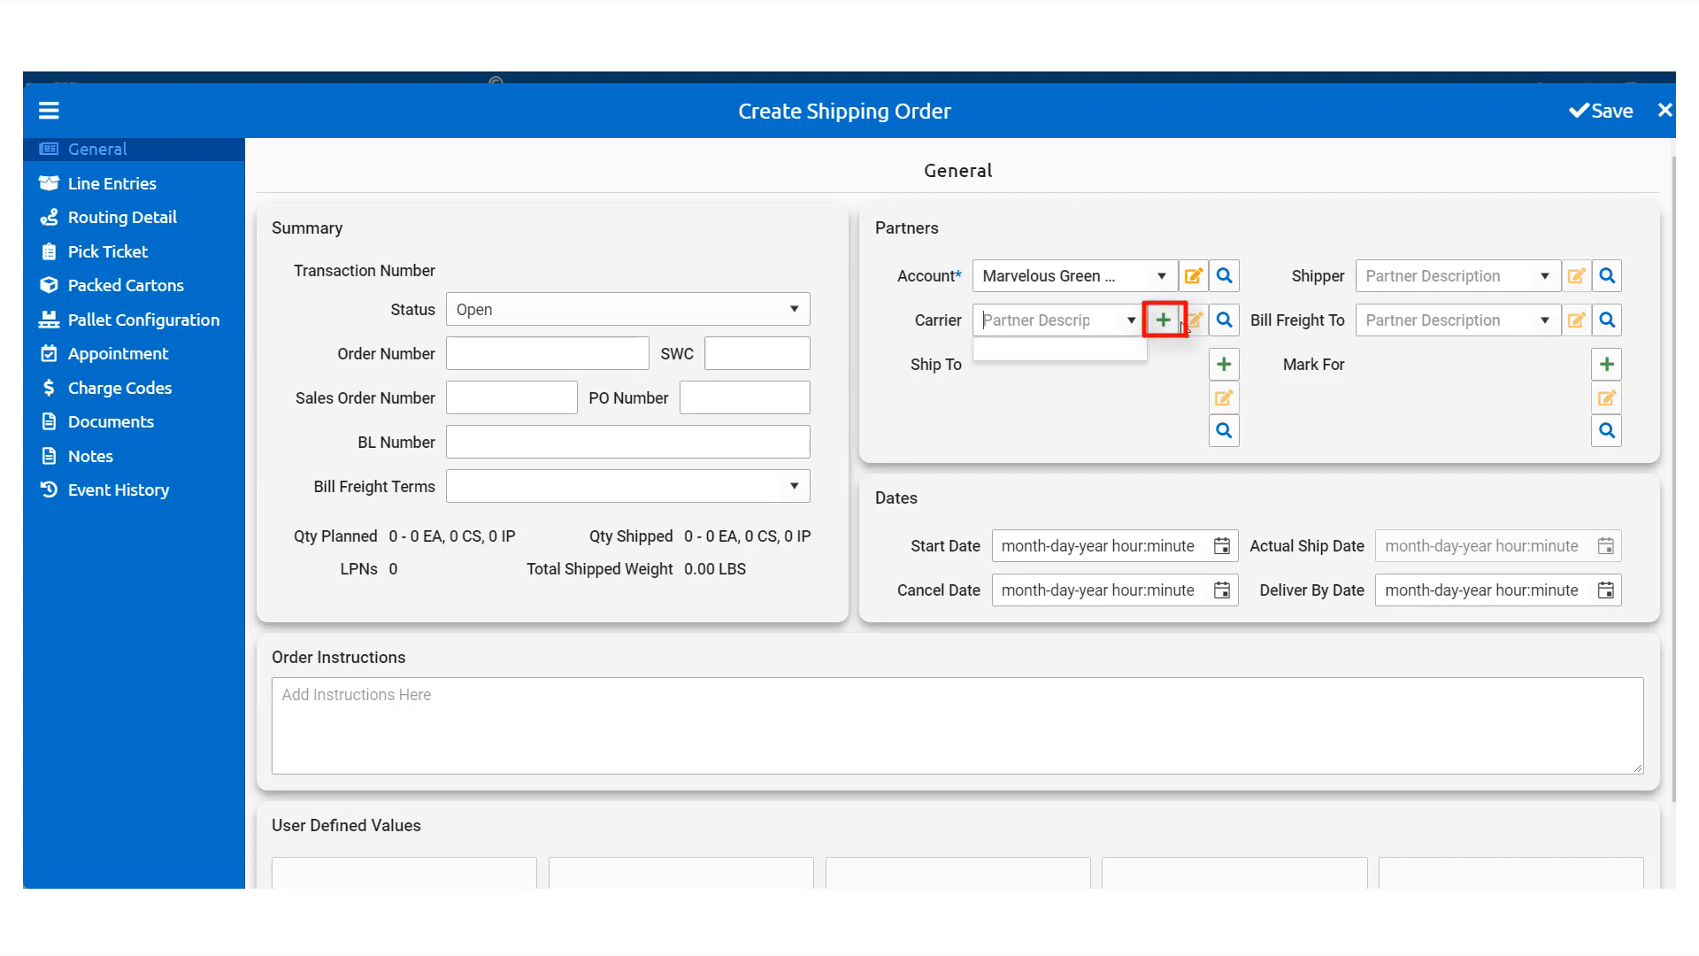
{"action": "left_click", "coordinate": [1224, 322]}
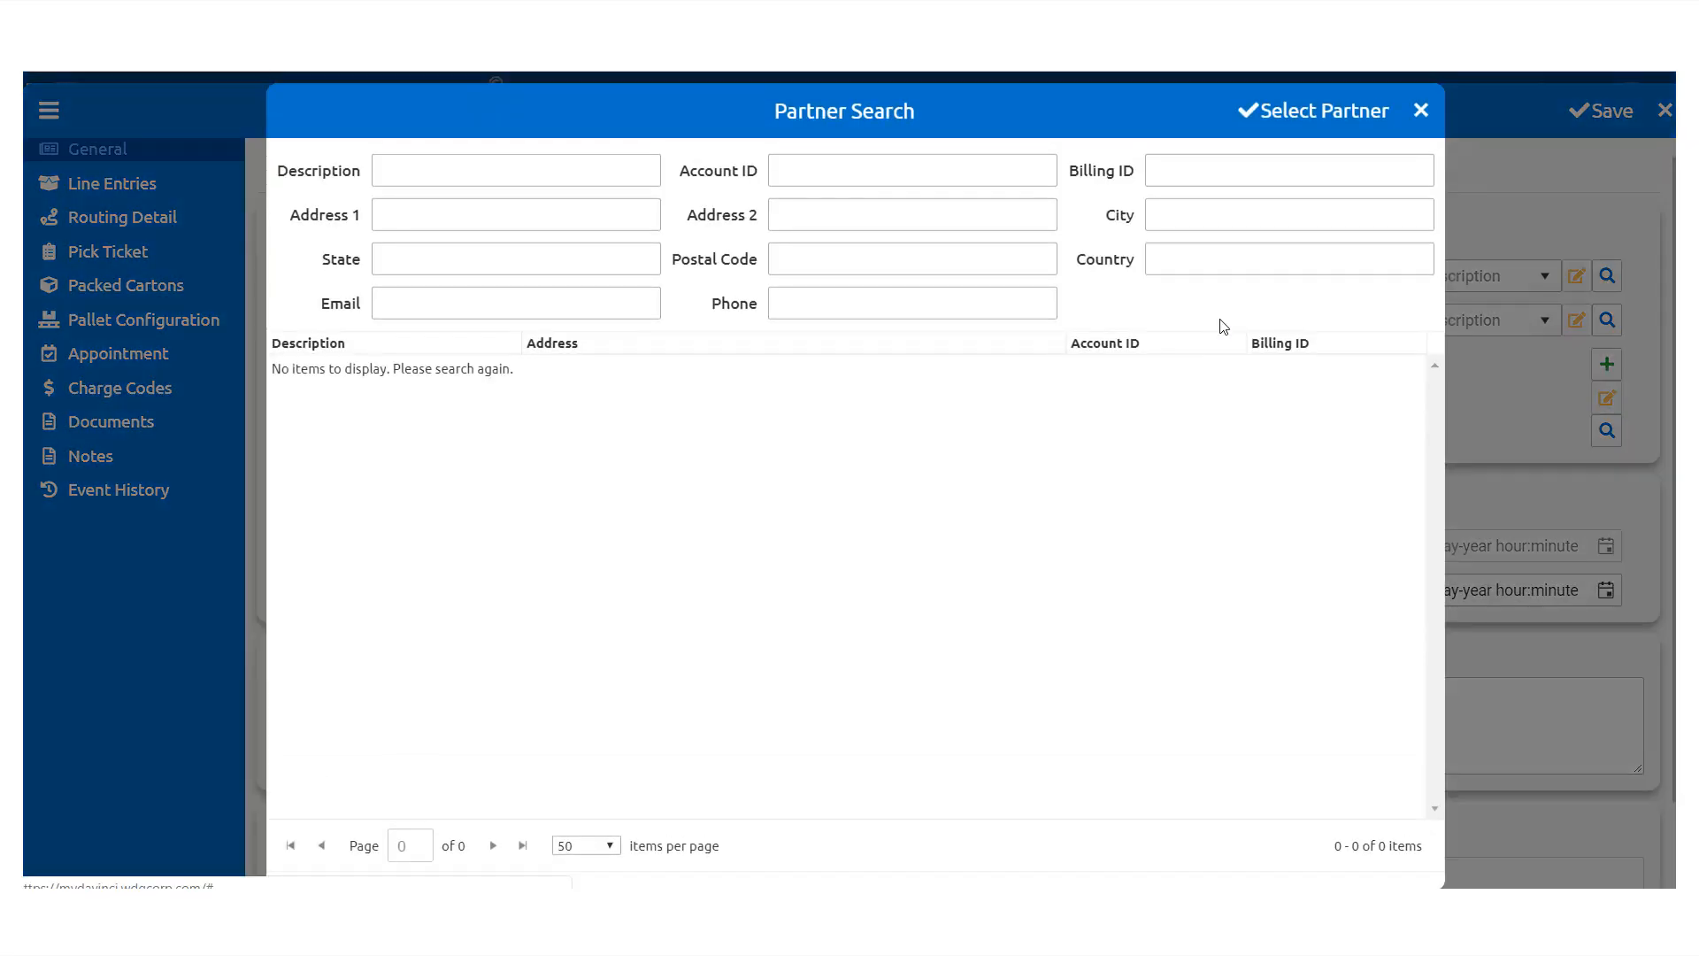
{"action": "left_click", "coordinate": [1422, 111]}
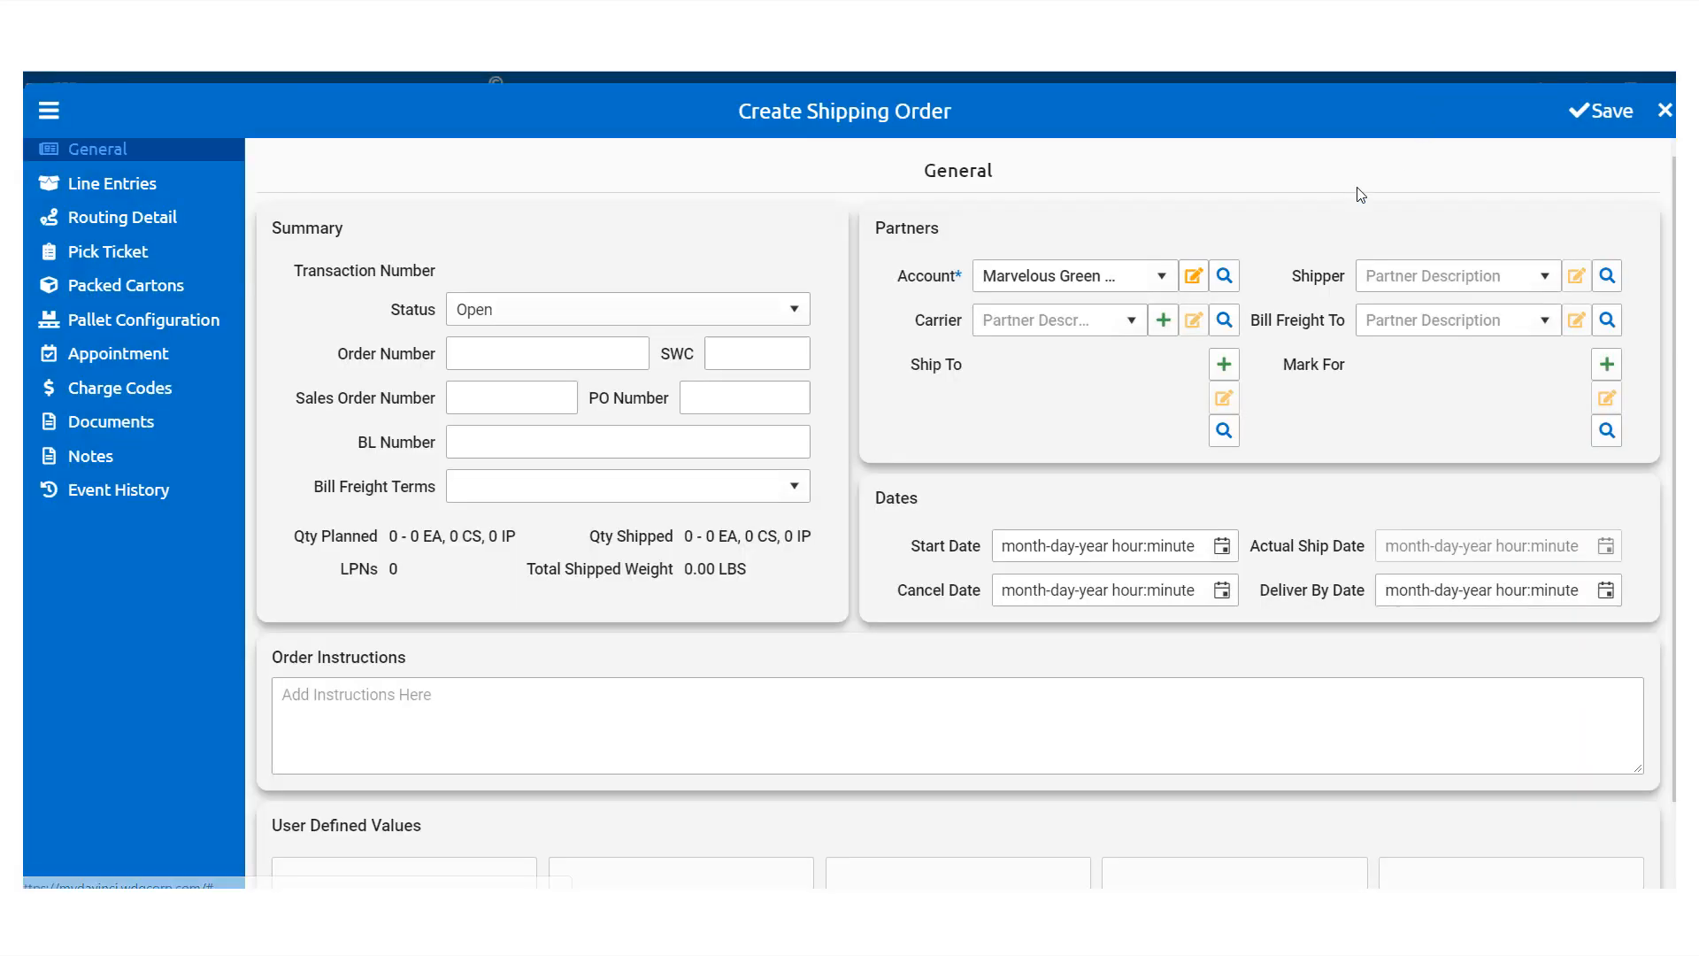
Step: Create carrier SAIA with account ID SAIA, type Ltl and SCAC SAIA, and save it
{"action": "left_click", "coordinate": [1163, 320]}
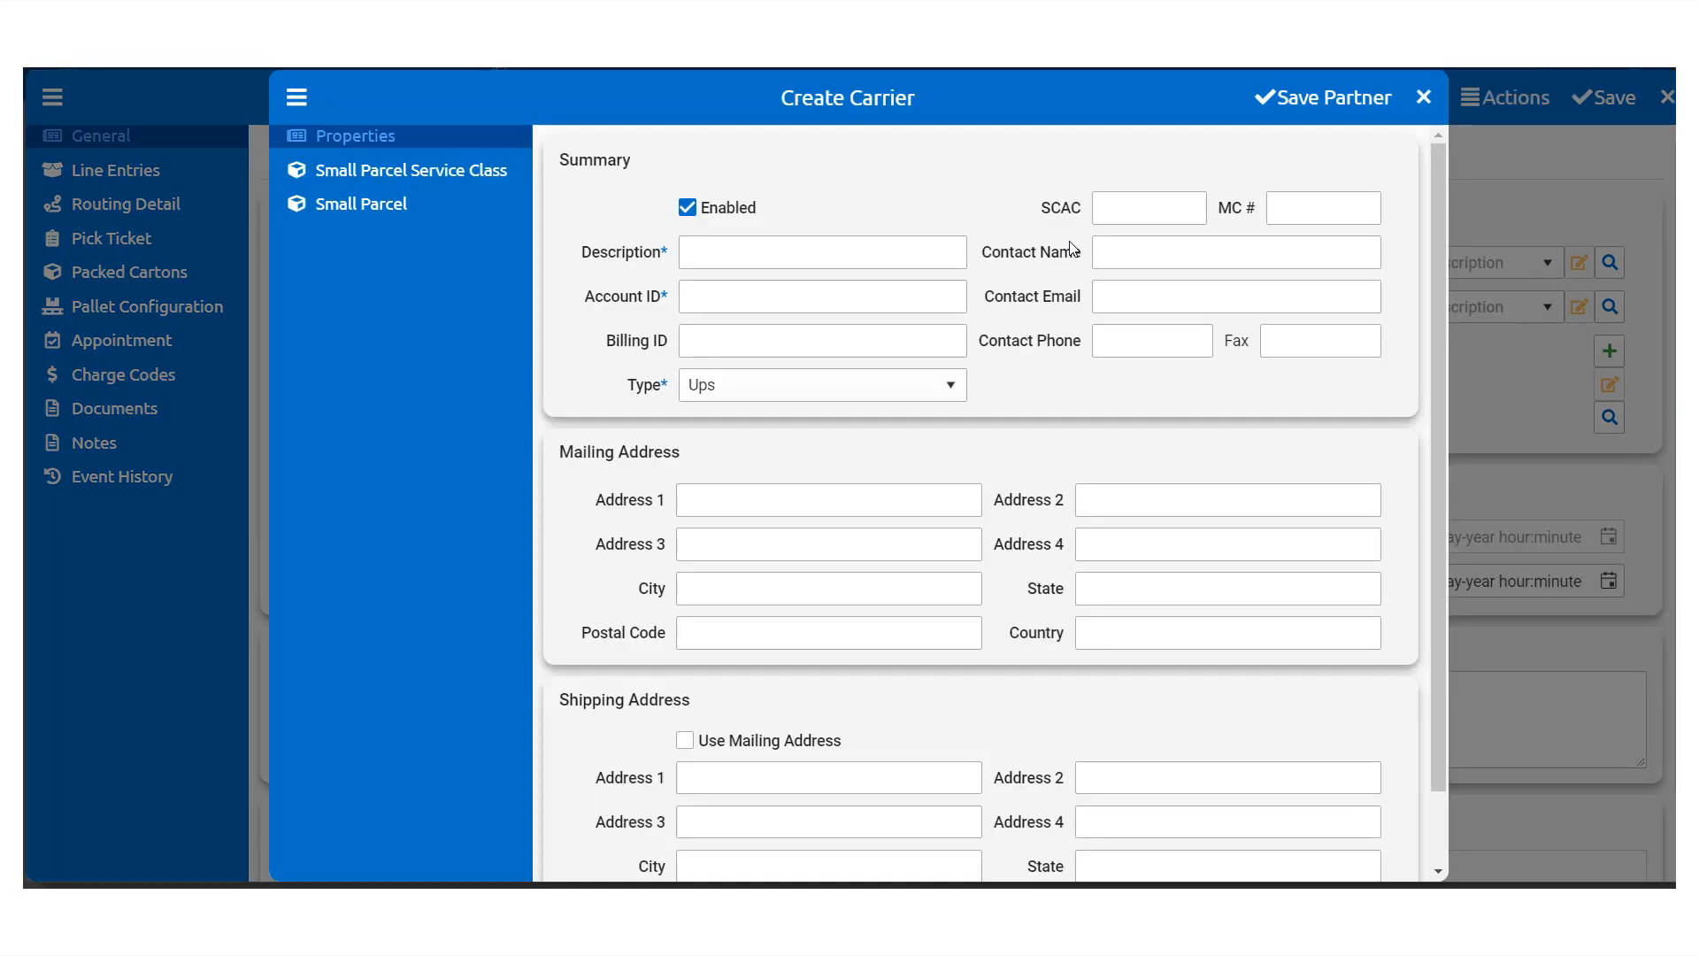
{"action": "left_click", "coordinate": [919, 245]}
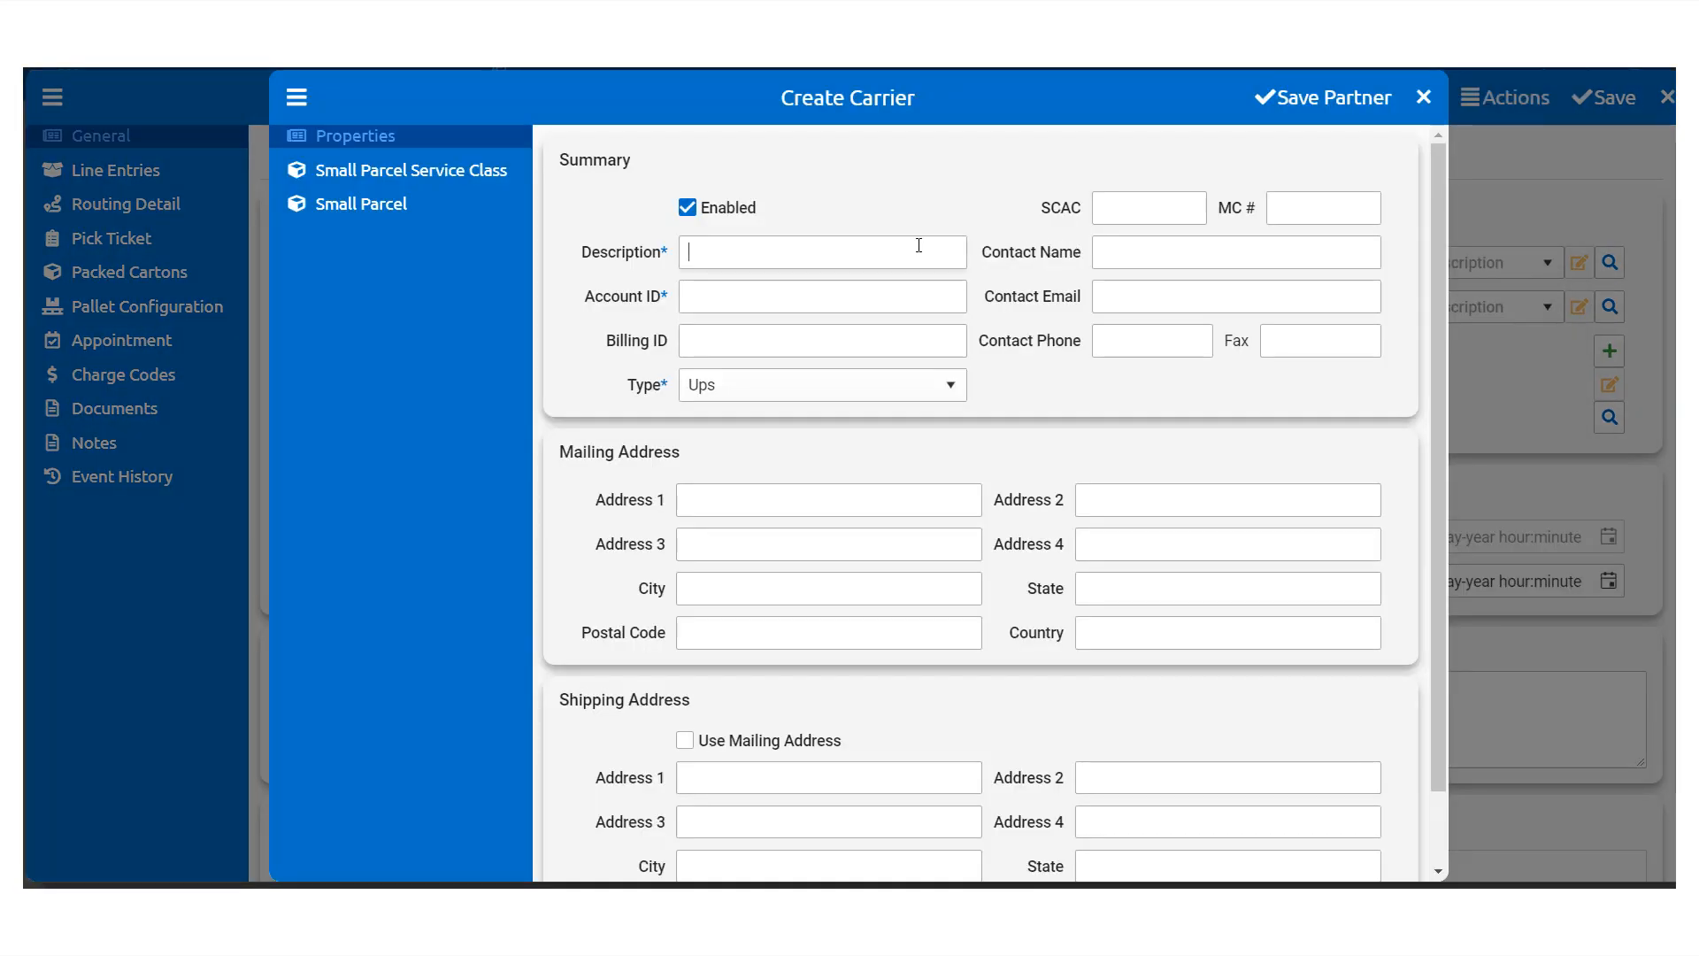
{"action": "type", "text": "SAIA"}
{"action": "left_click", "coordinate": [921, 287]}
{"action": "type", "text": "SAI"}
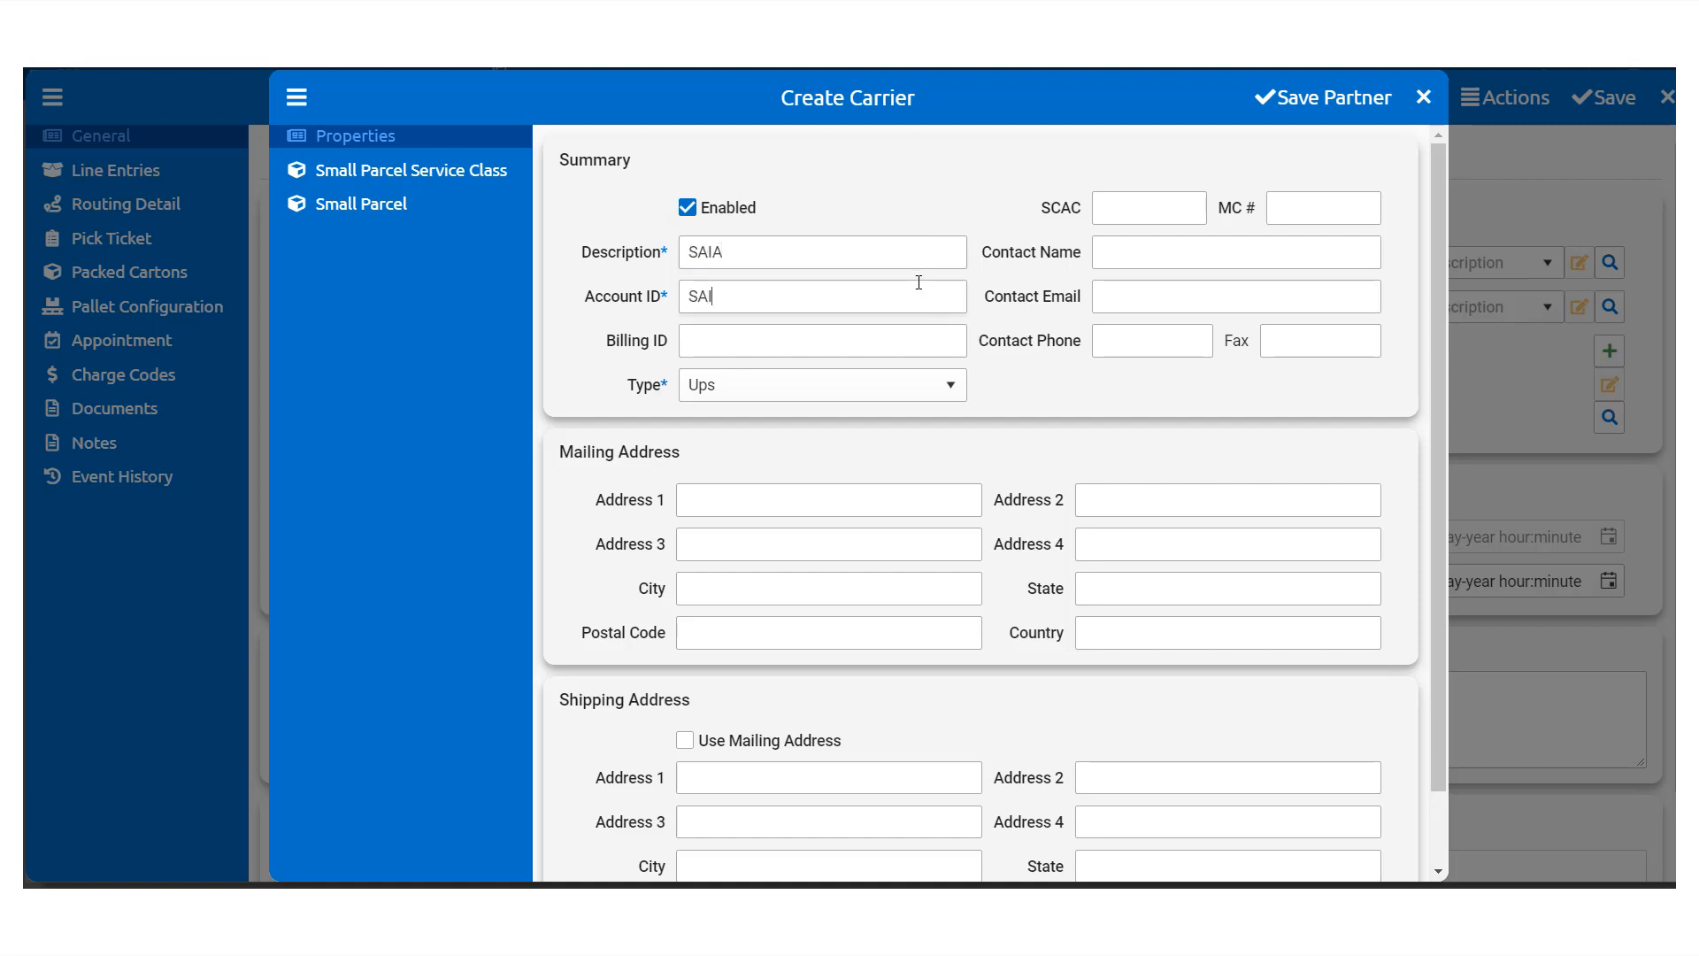
{"action": "type", "text": "A"}
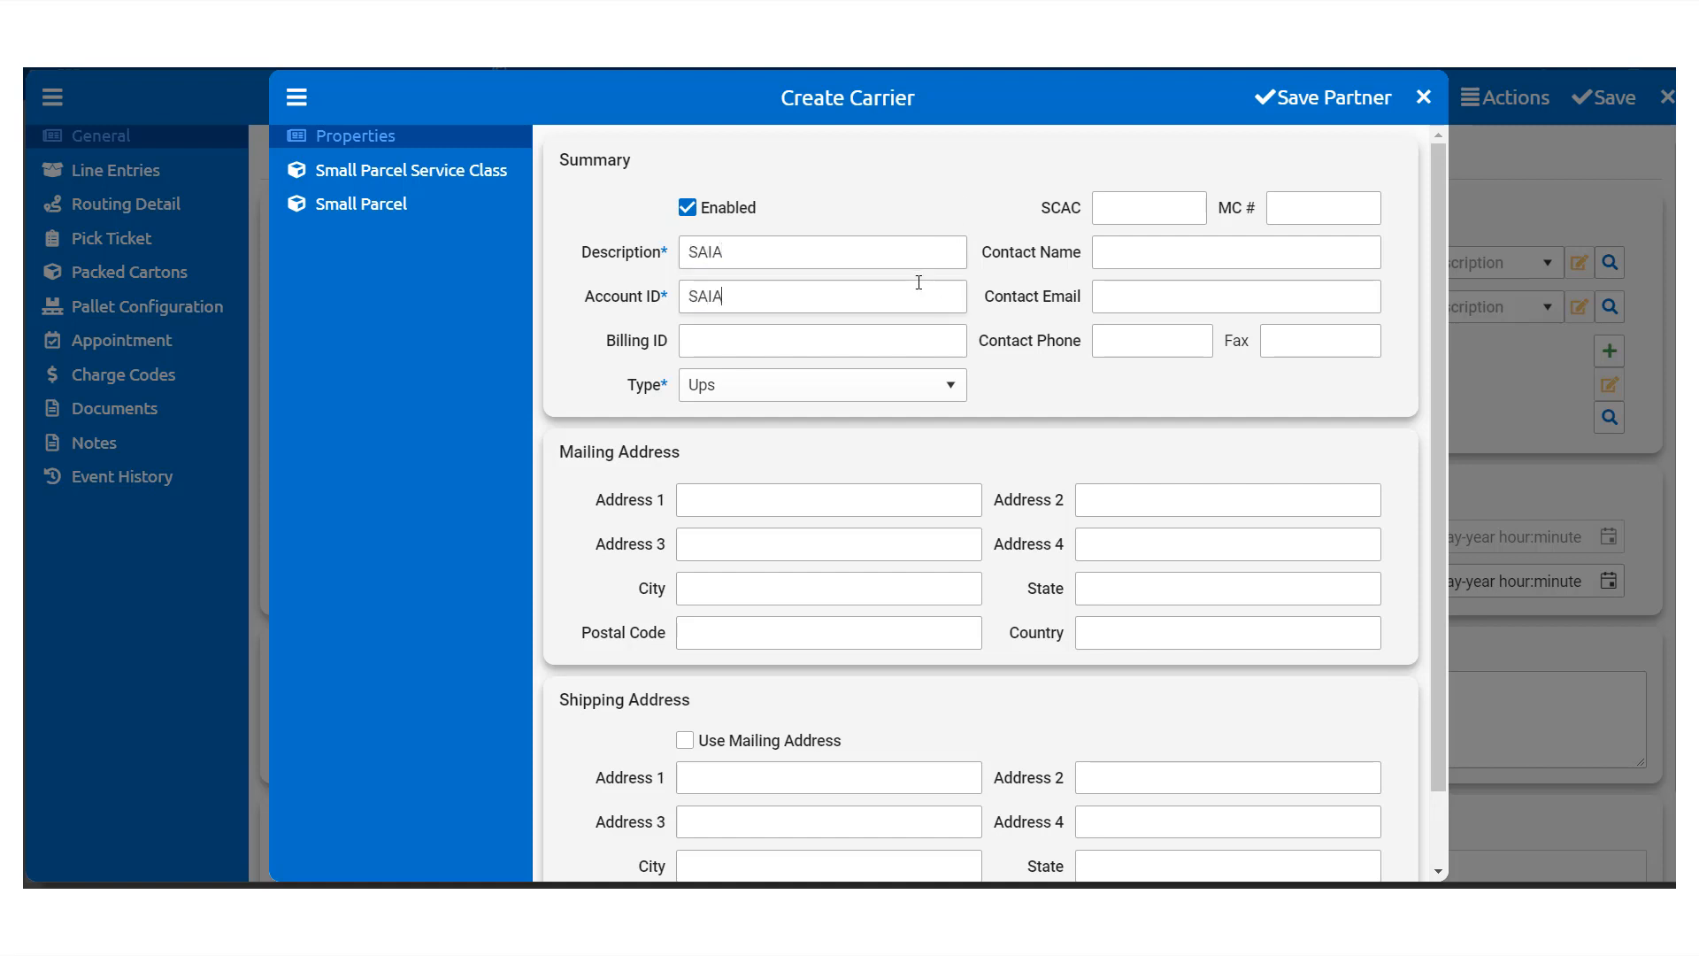
{"action": "left_click", "coordinate": [930, 392]}
{"action": "left_click", "coordinate": [770, 519]}
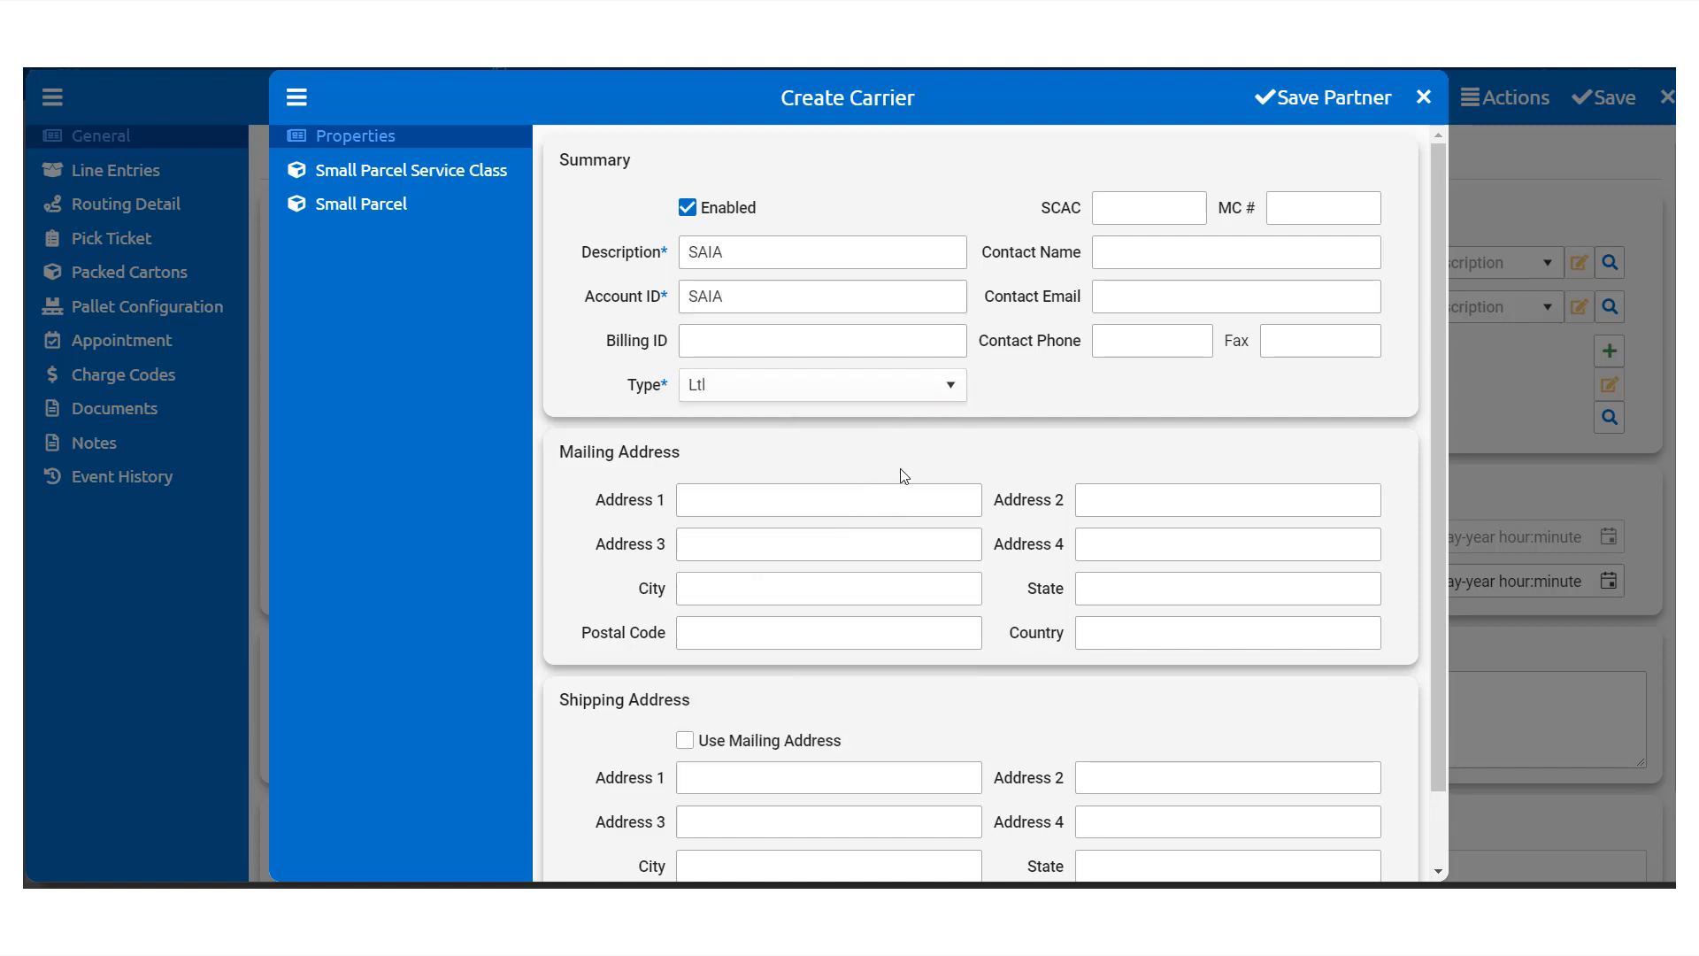
{"action": "left_click", "coordinate": [1115, 213]}
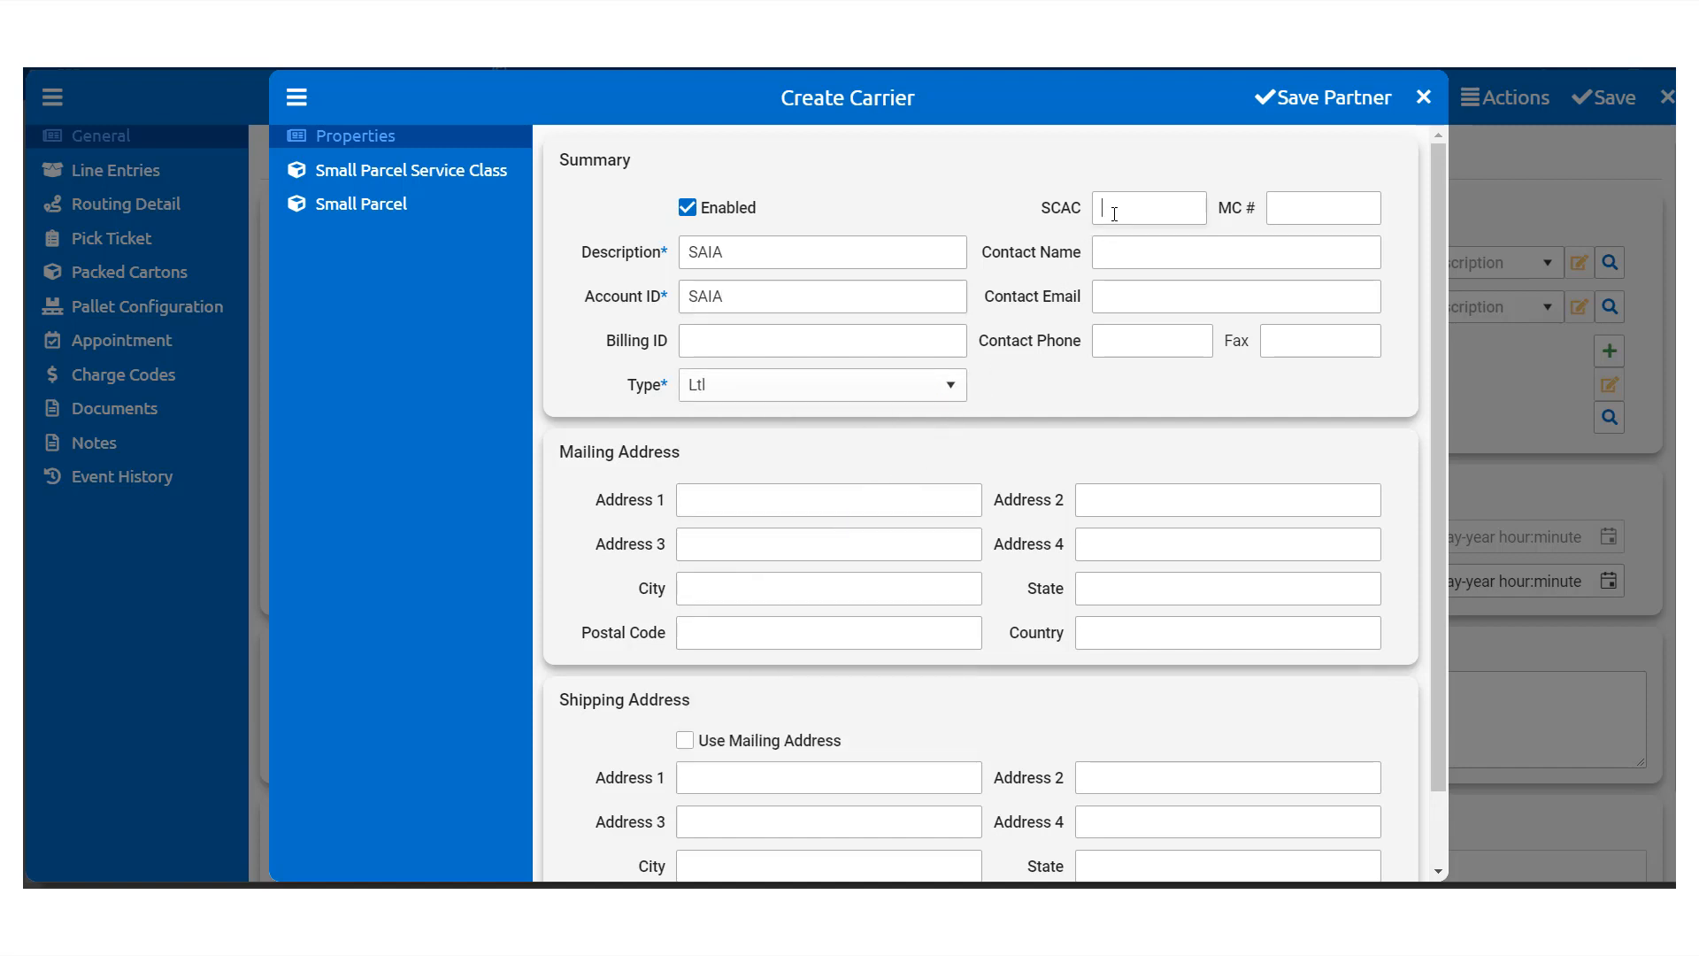
{"action": "type", "text": "SAIA"}
{"action": "left_click", "coordinate": [1349, 105]}
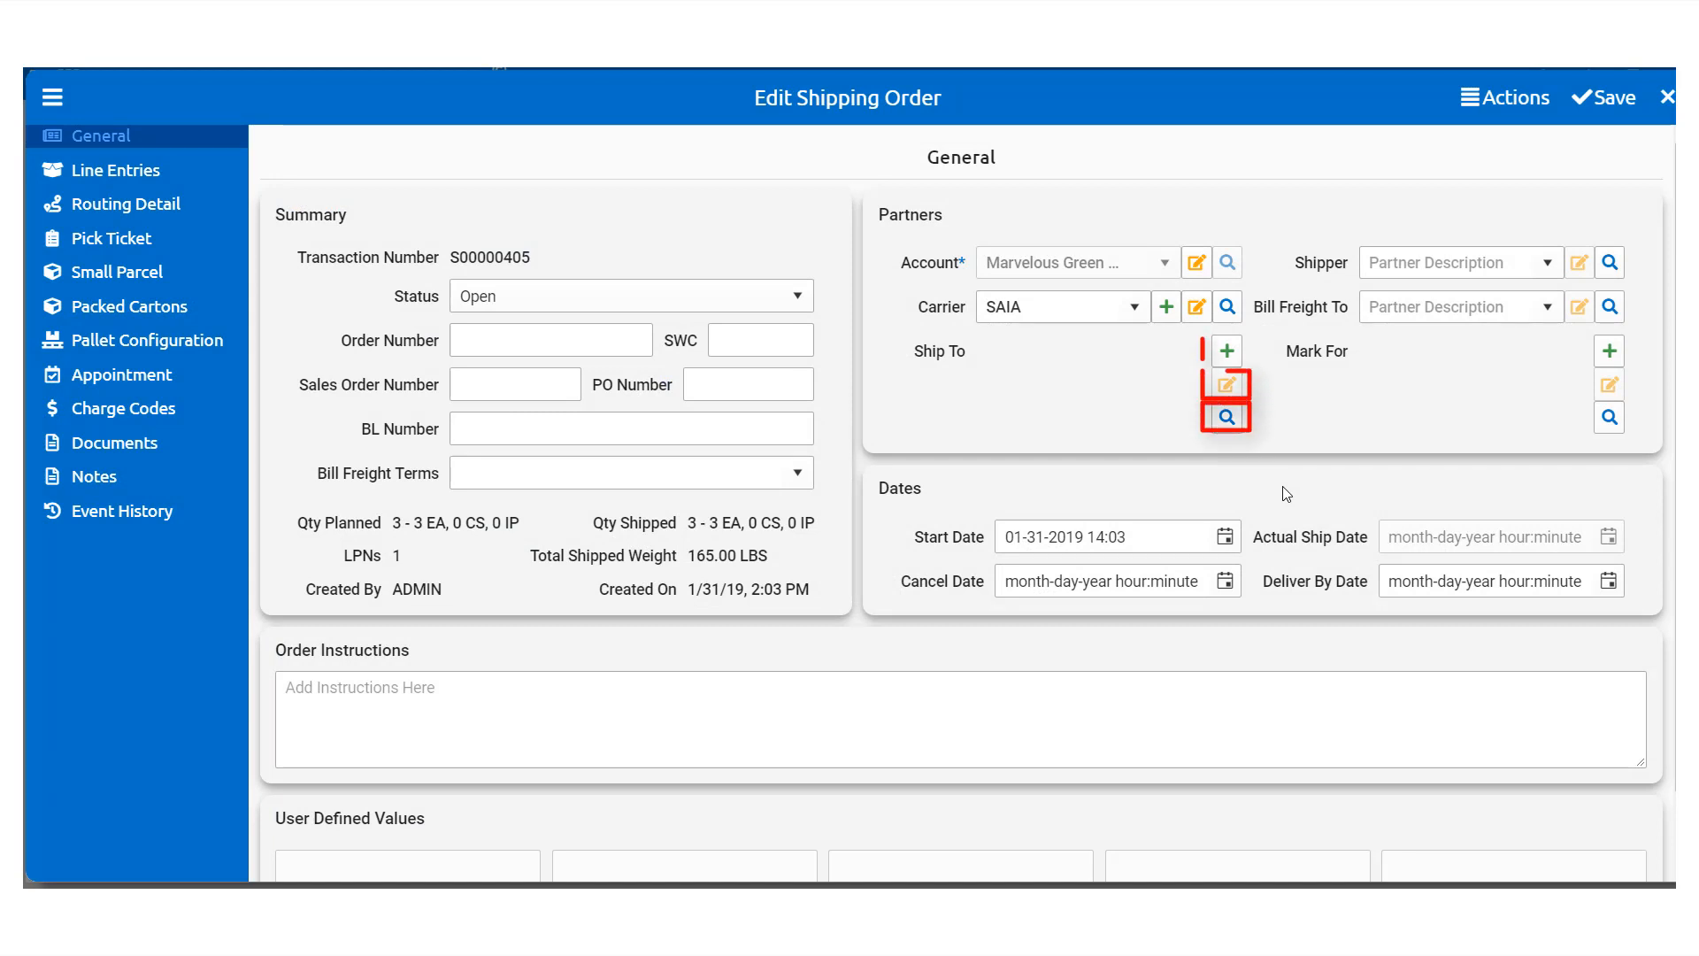
Step: Start a new ship-to customer, entering the customer's name and account ID
{"action": "left_click", "coordinate": [1225, 346]}
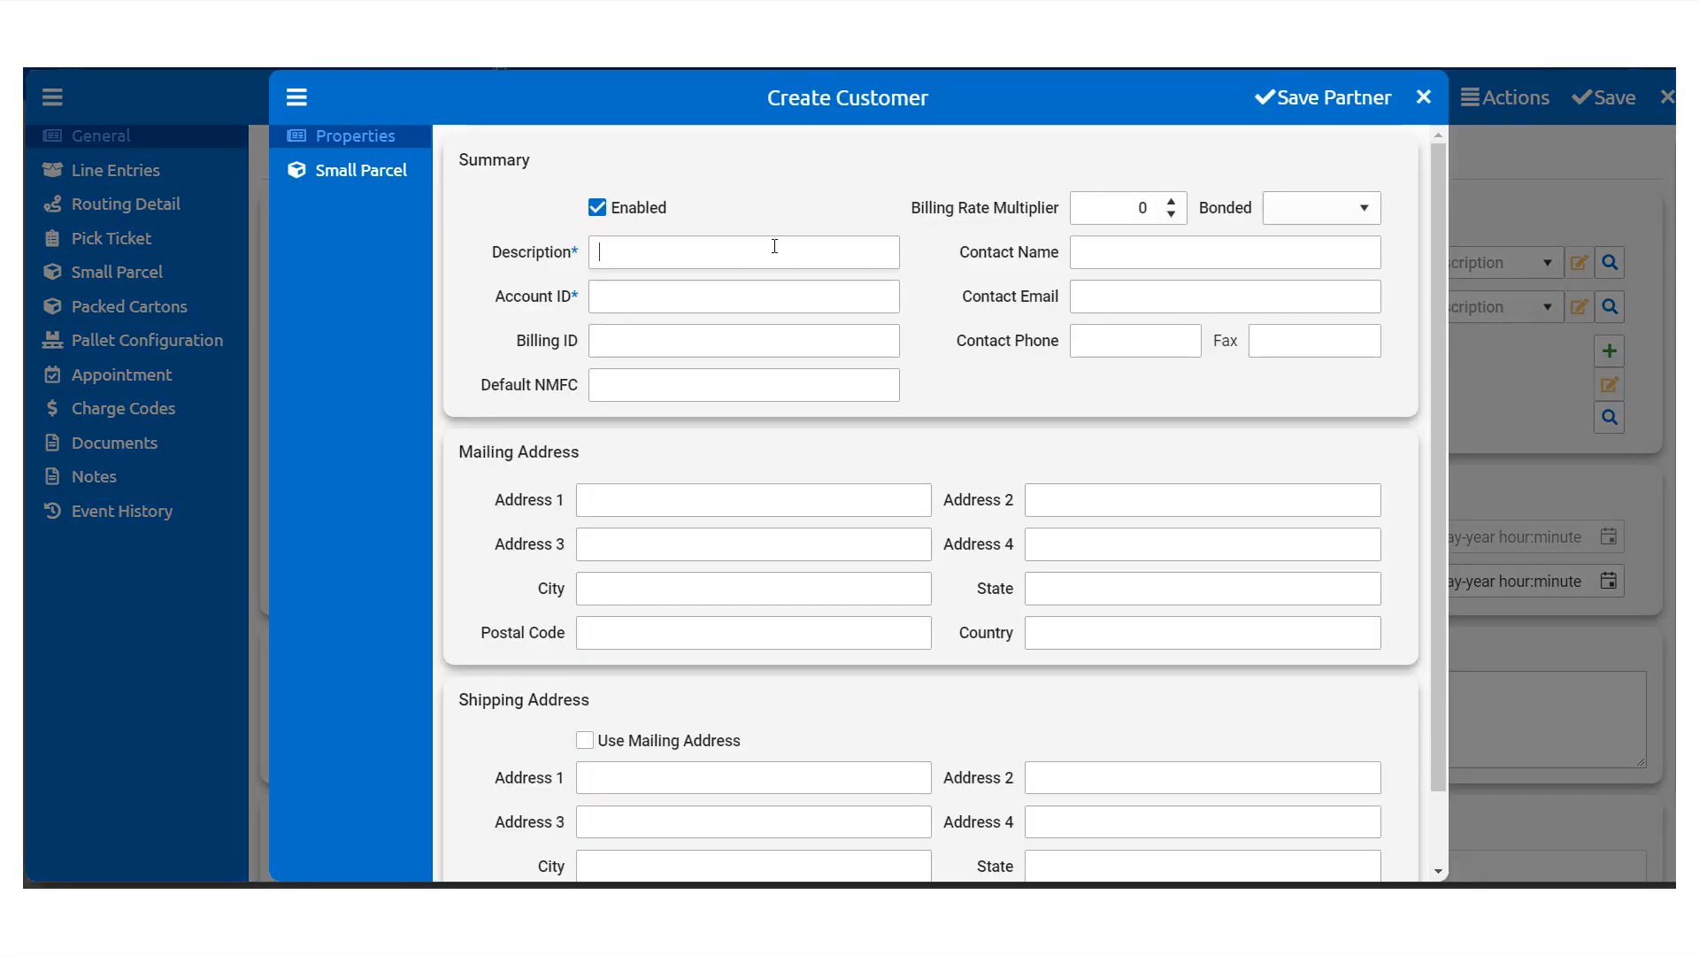
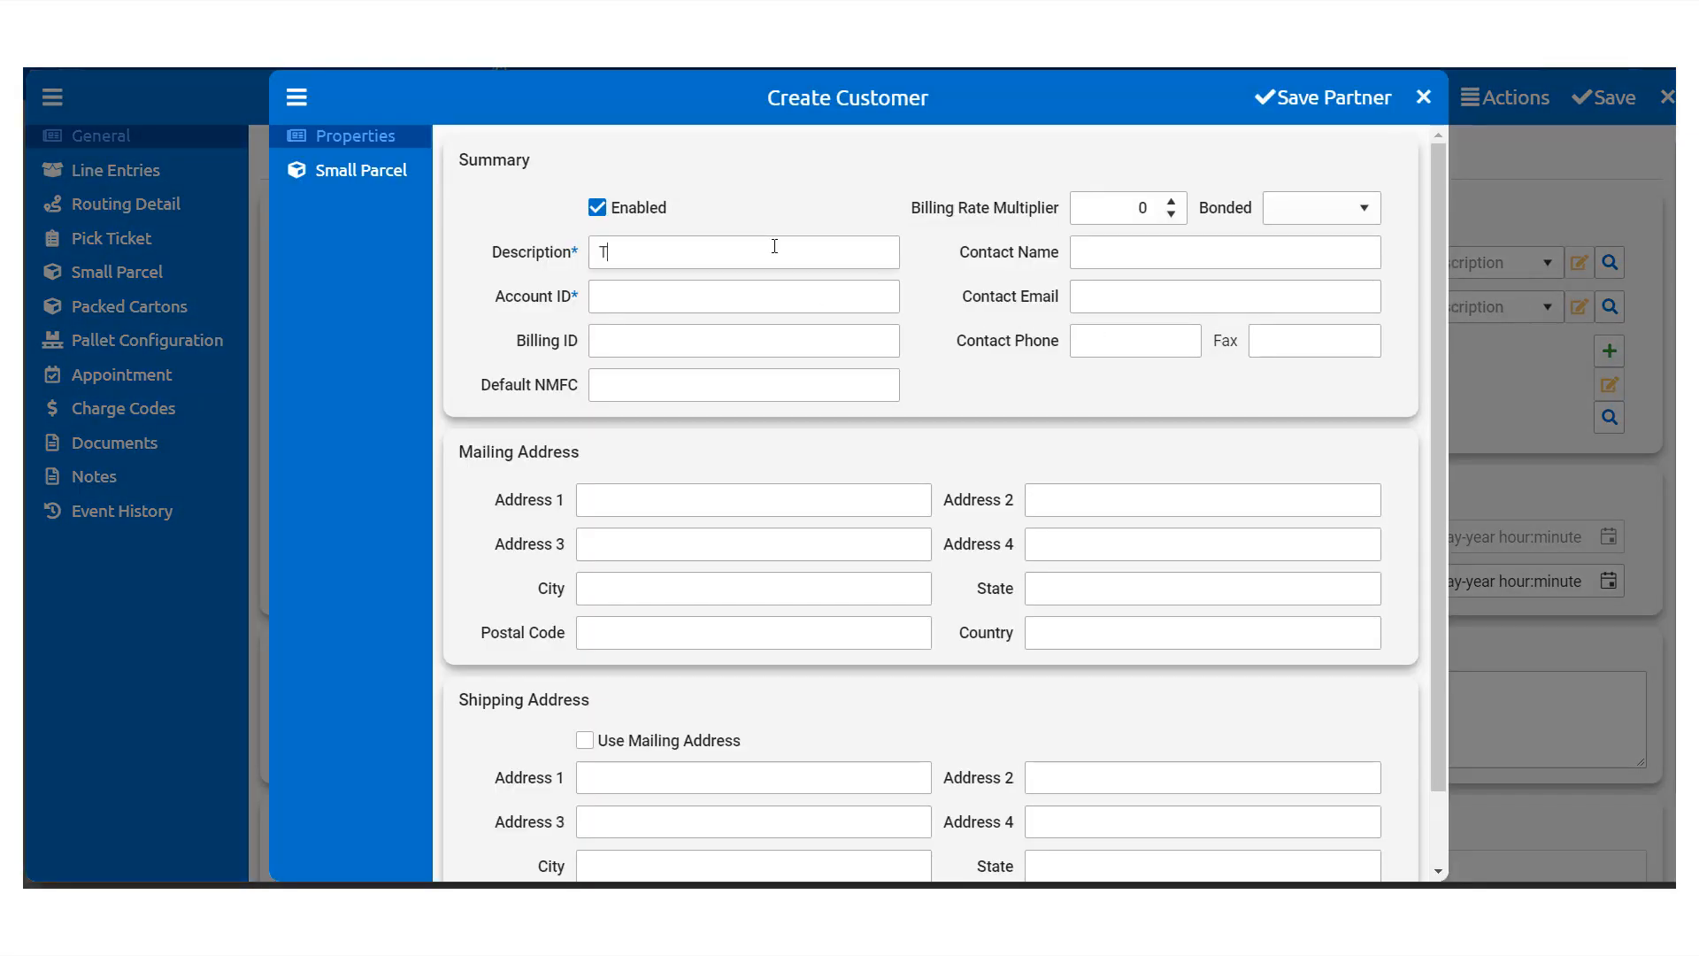
{"action": "left_click", "coordinate": [755, 296]}
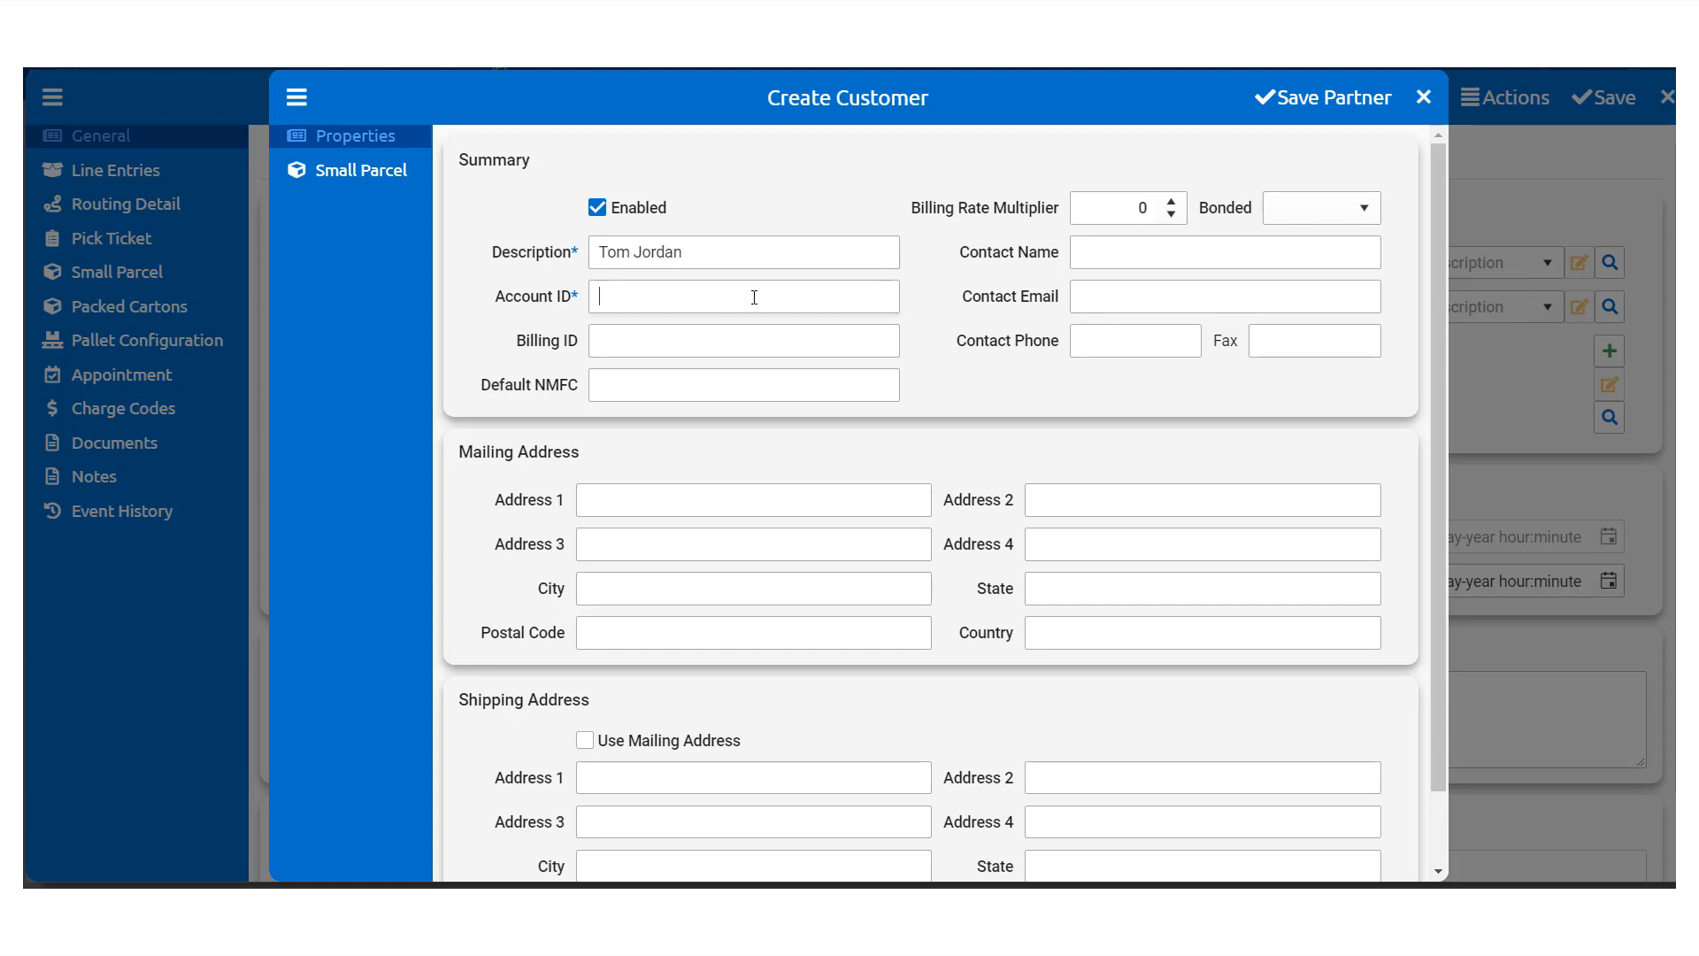
{"action": "type", "text": "TJ INC."}
Step: Fill in the customer's mailing street, city Orange, postal code and state CA
{"action": "left_click", "coordinate": [769, 496]}
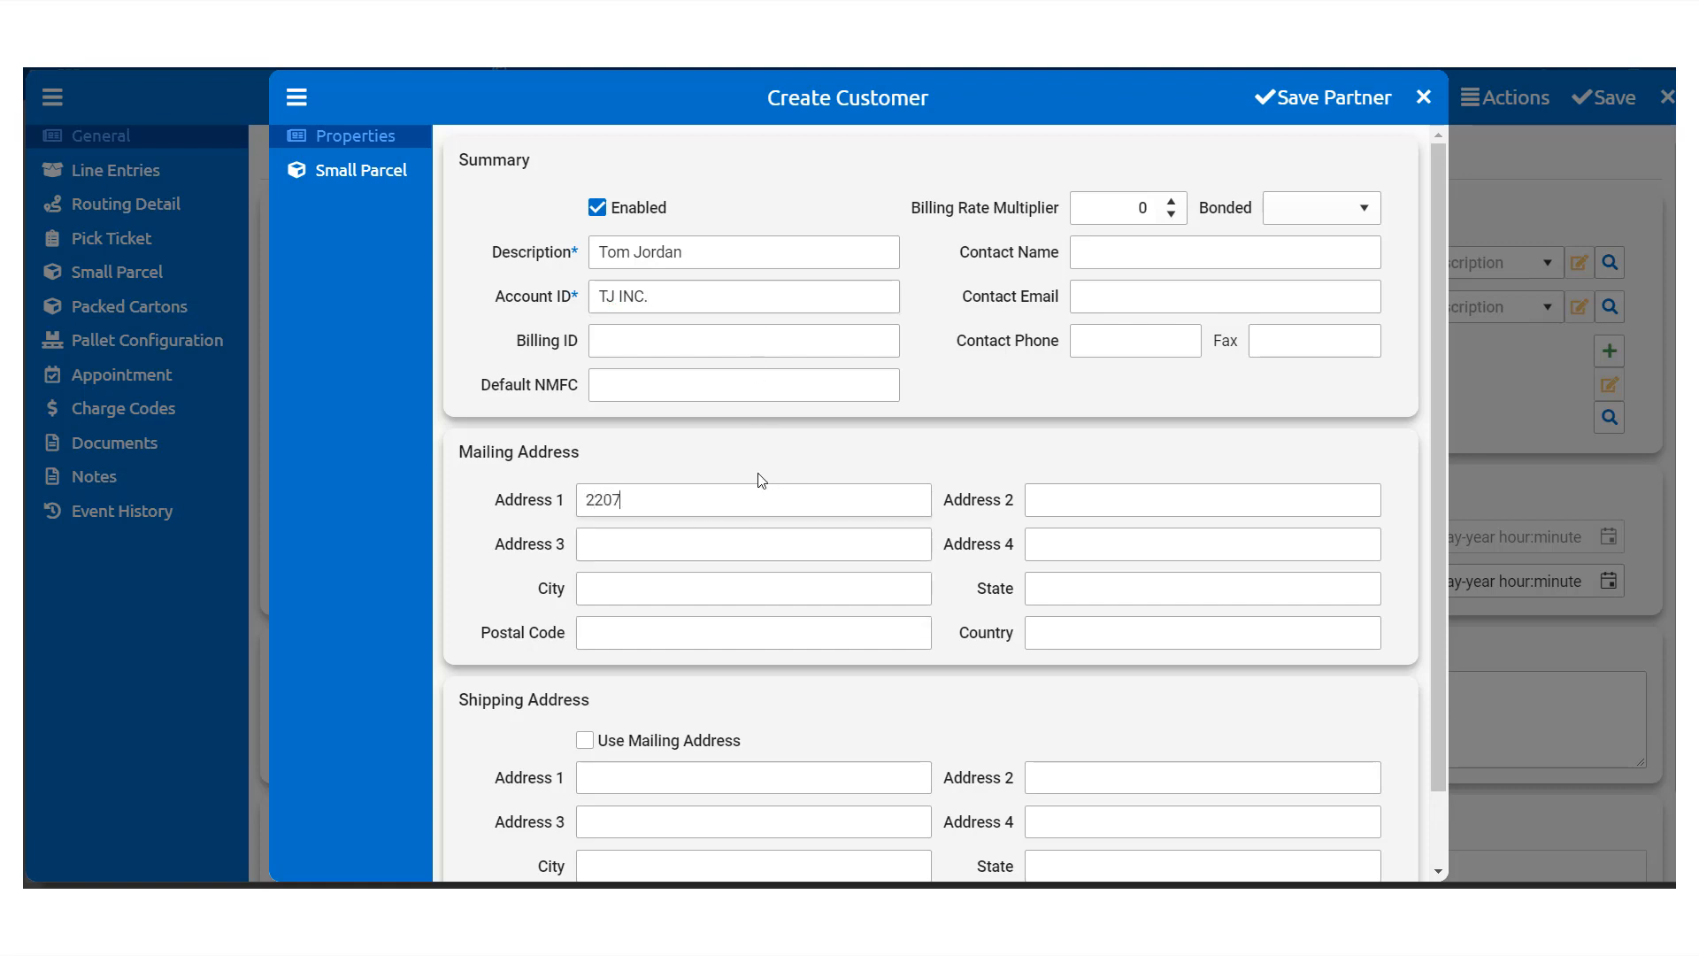
{"action": "left_click", "coordinate": [898, 581]}
{"action": "type", "text": "Orange"}
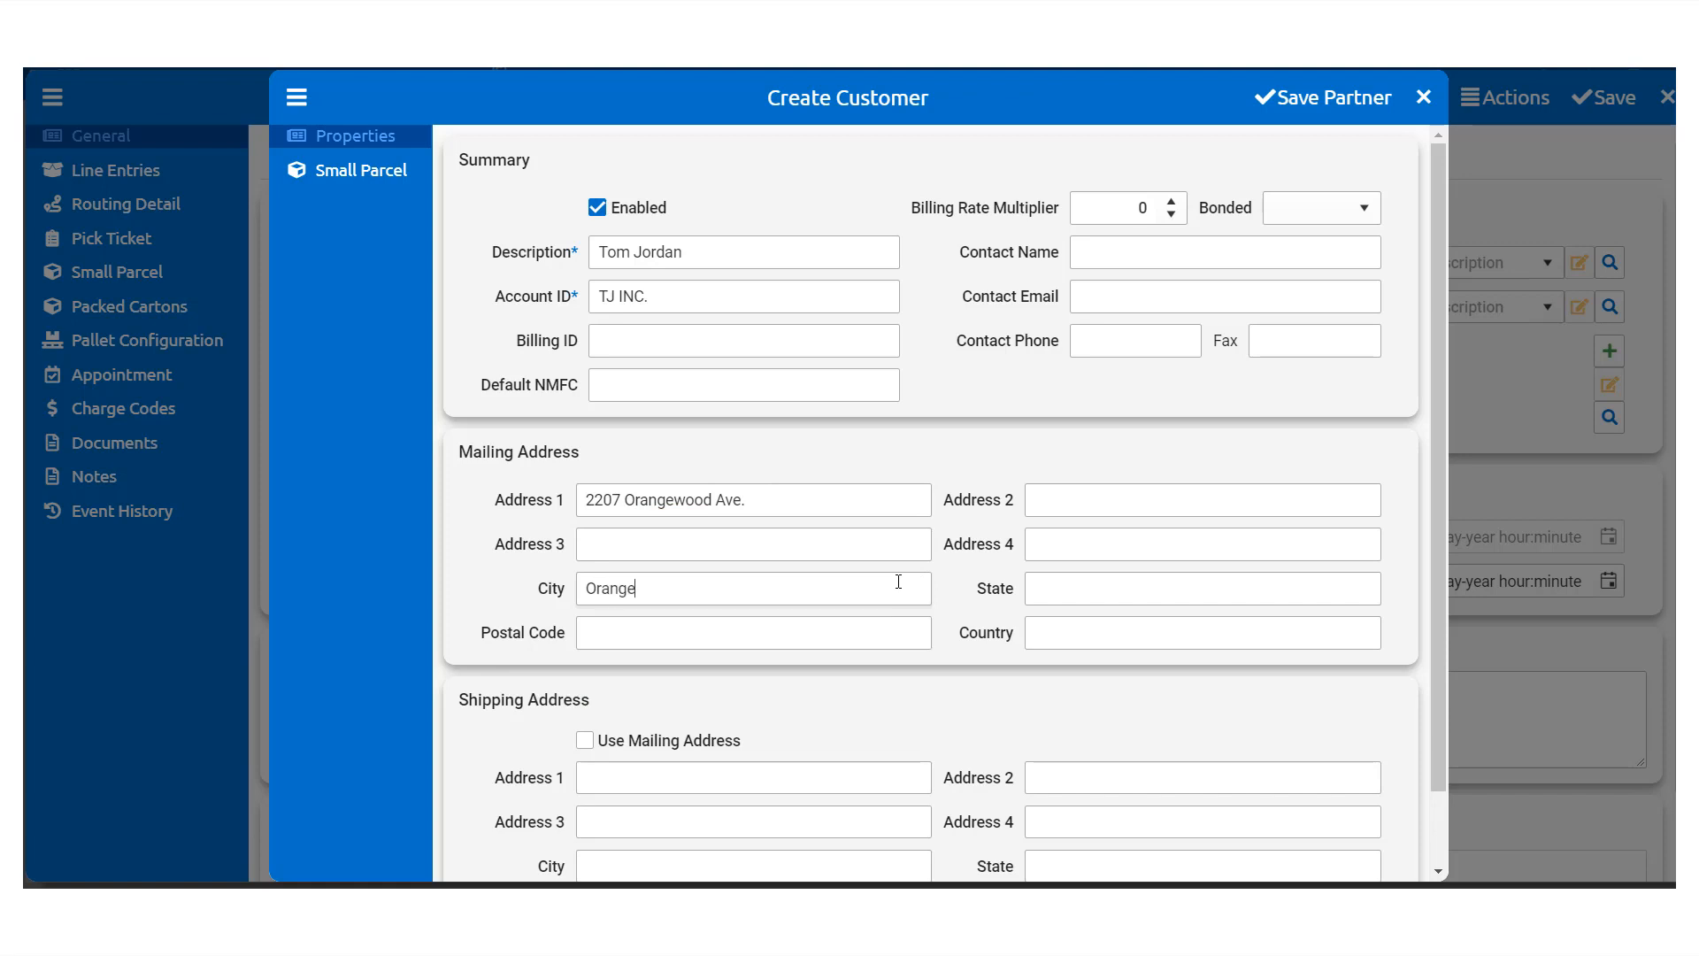
{"action": "left_click", "coordinate": [870, 625]}
{"action": "type", "text": "9"}
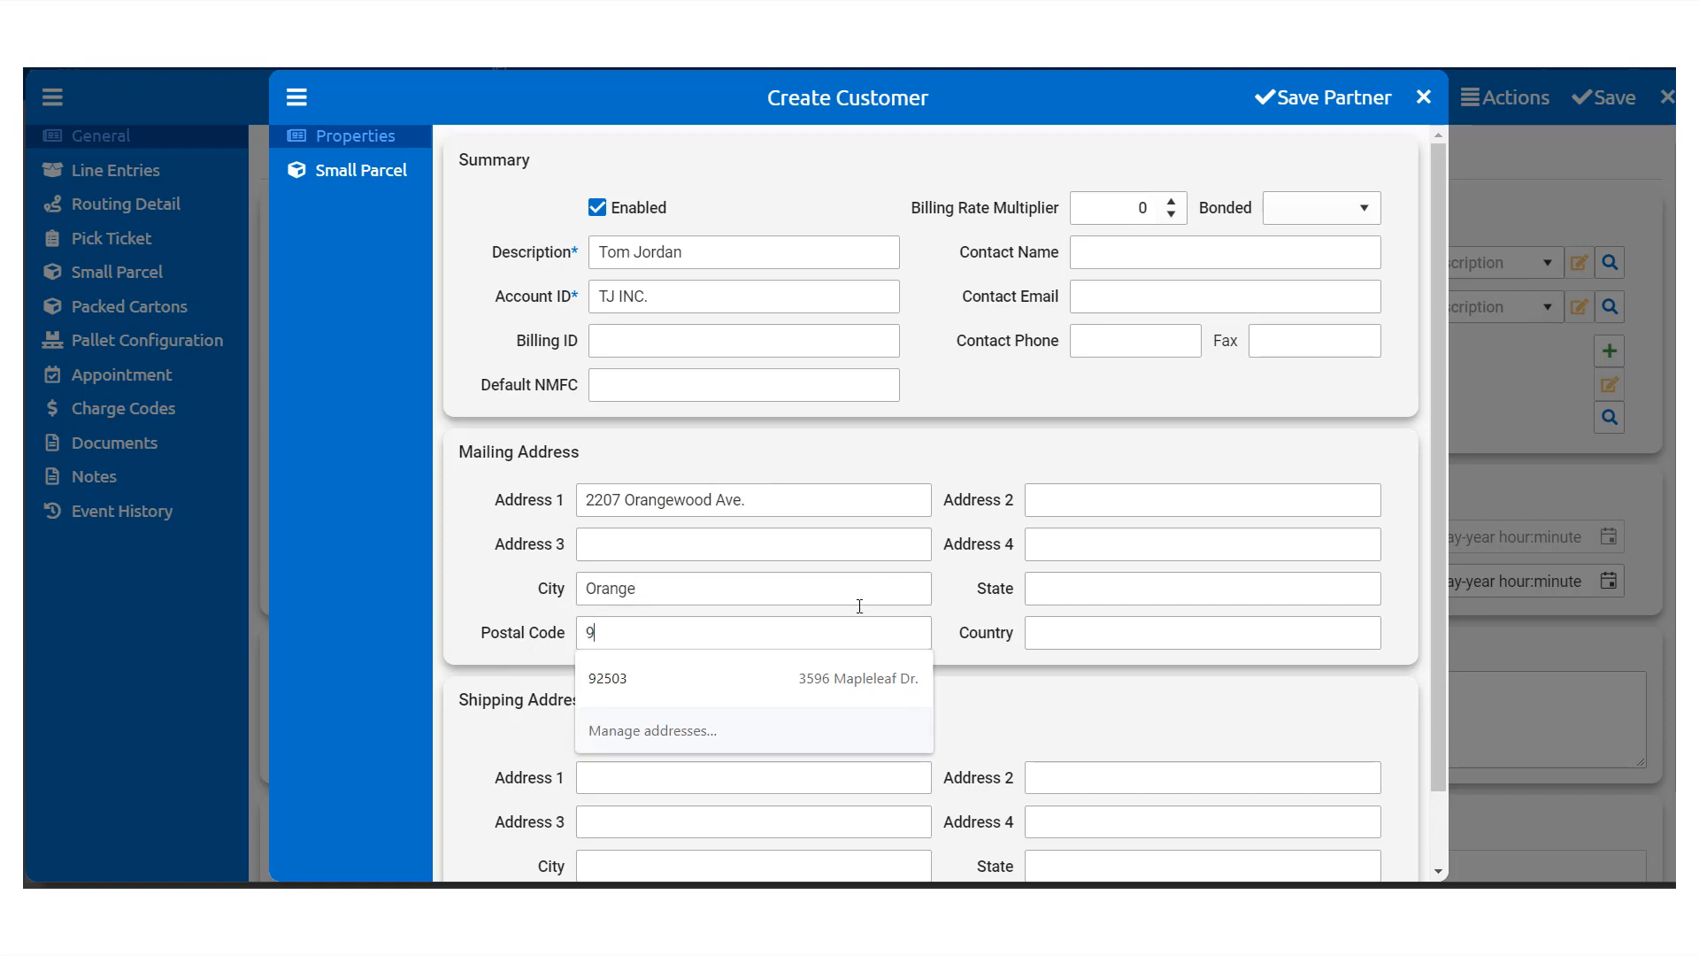
{"action": "type", "text": "2705"}
{"action": "left_click", "coordinate": [1050, 587]}
{"action": "type", "text": "C"}
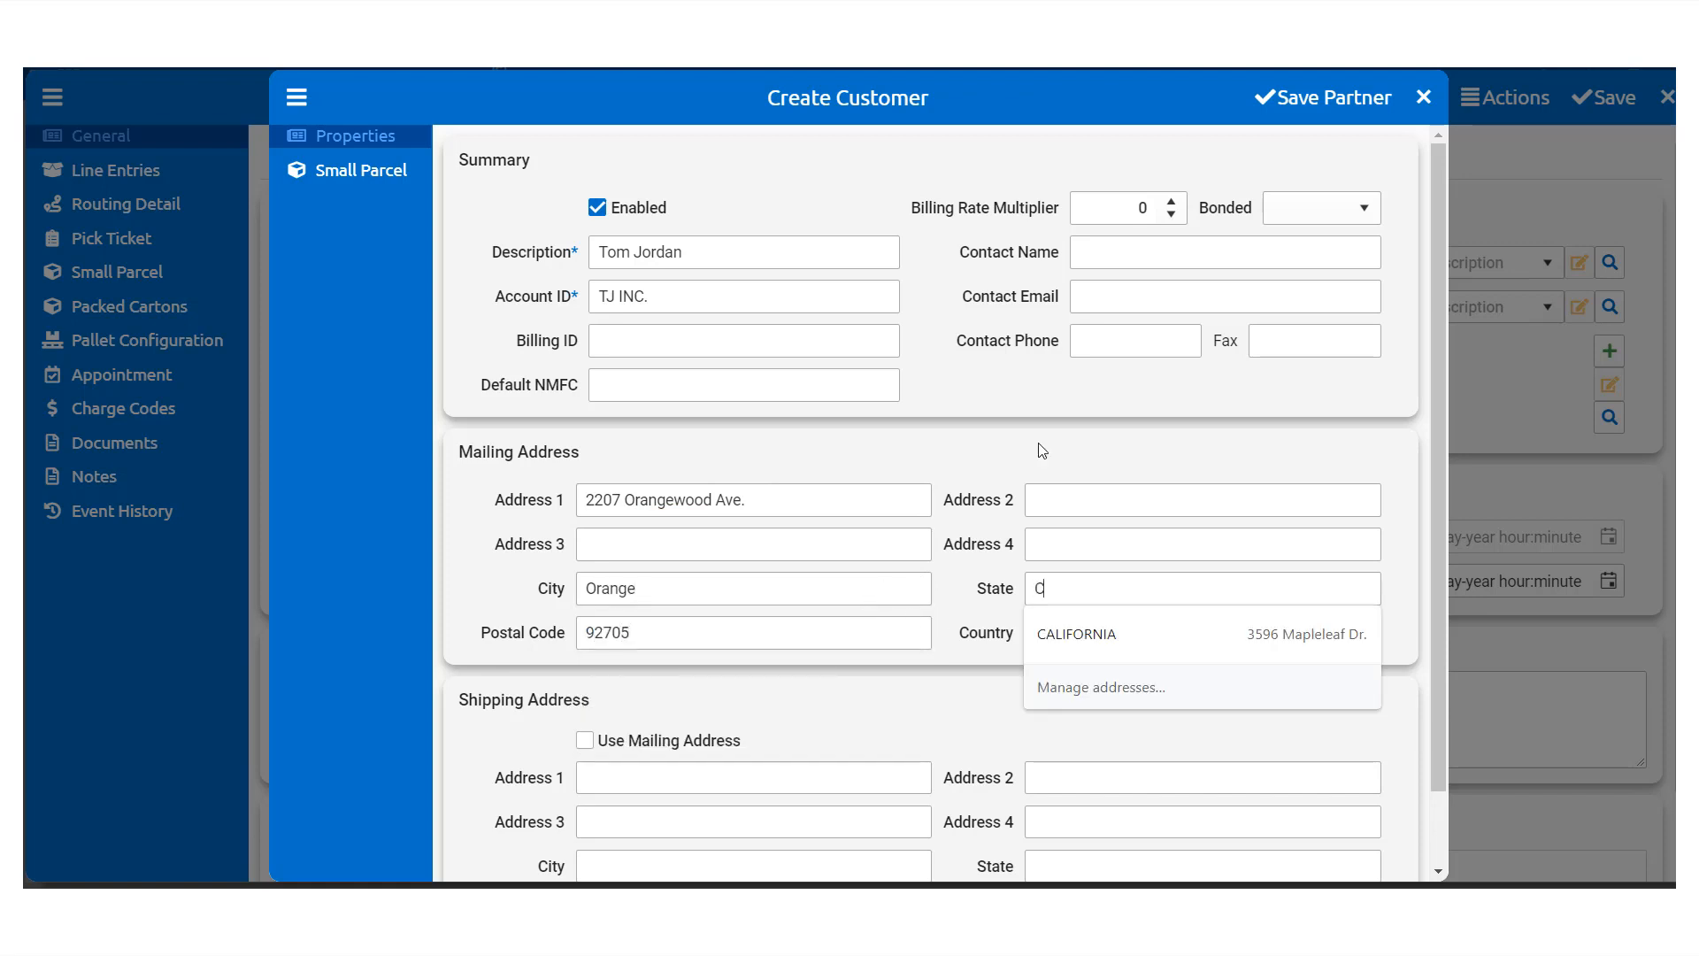
{"action": "type", "text": "A"}
{"action": "left_click", "coordinate": [990, 638]}
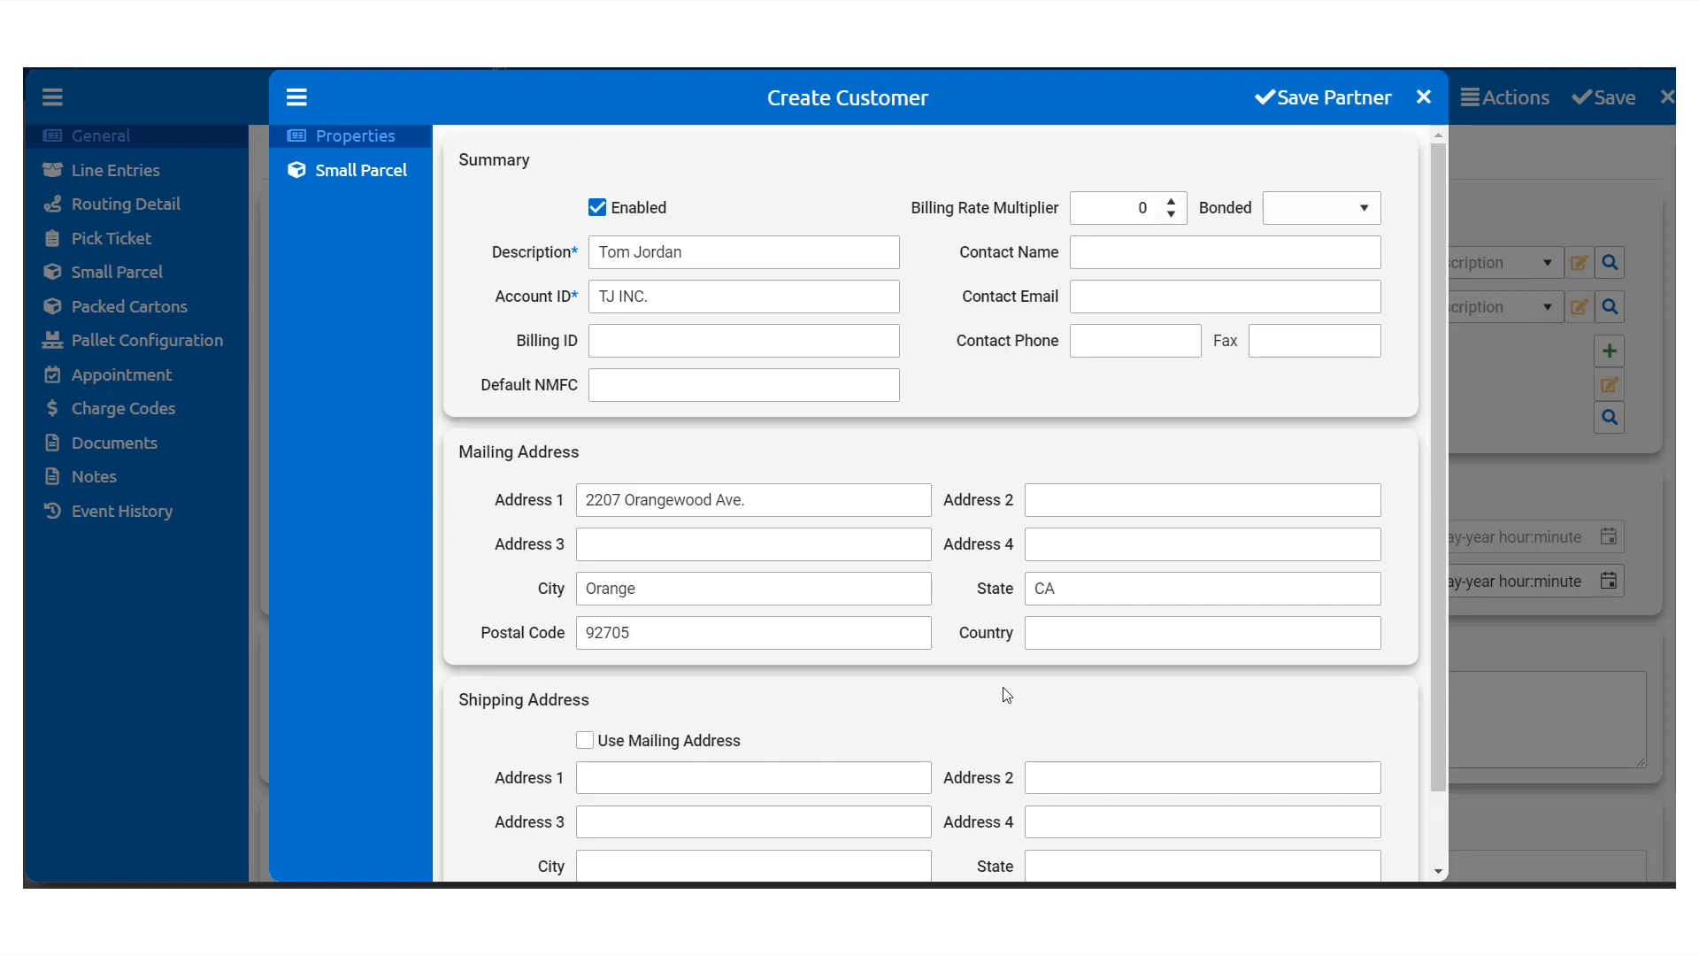
Step: Use the mailing address as the shipping address, save the customer and return to the order
{"action": "scroll", "coordinate": [863, 700], "scroll_direction": "down", "scroll_amount": 1}
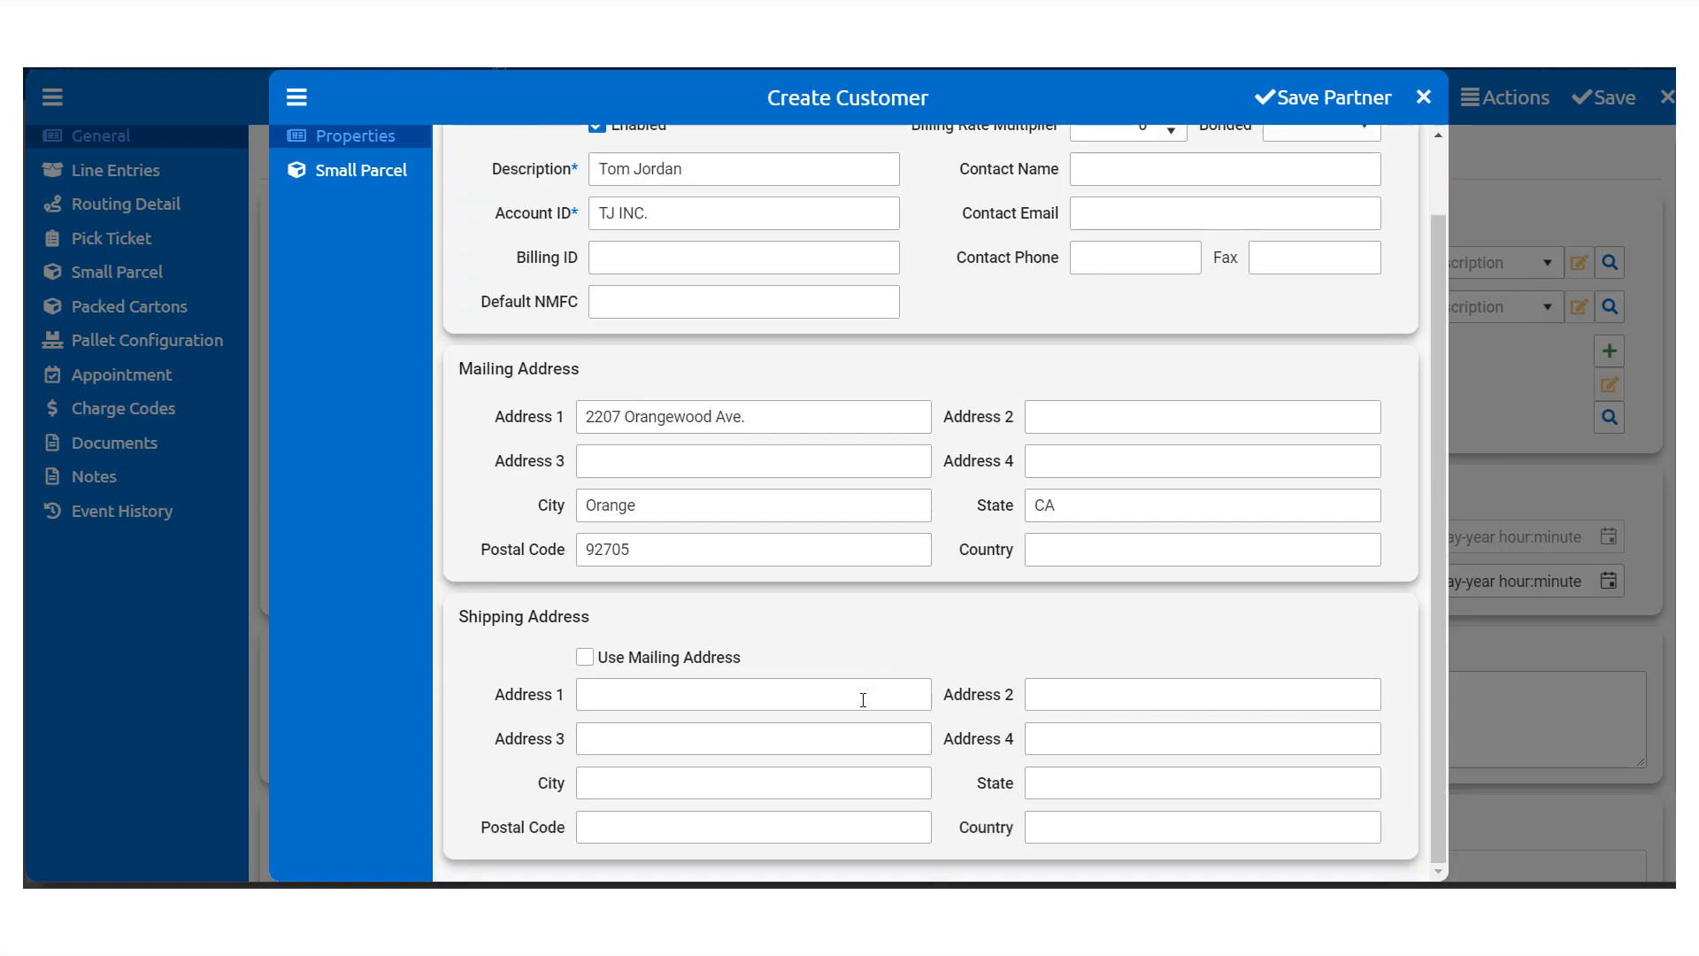
{"action": "left_click", "coordinate": [586, 662]}
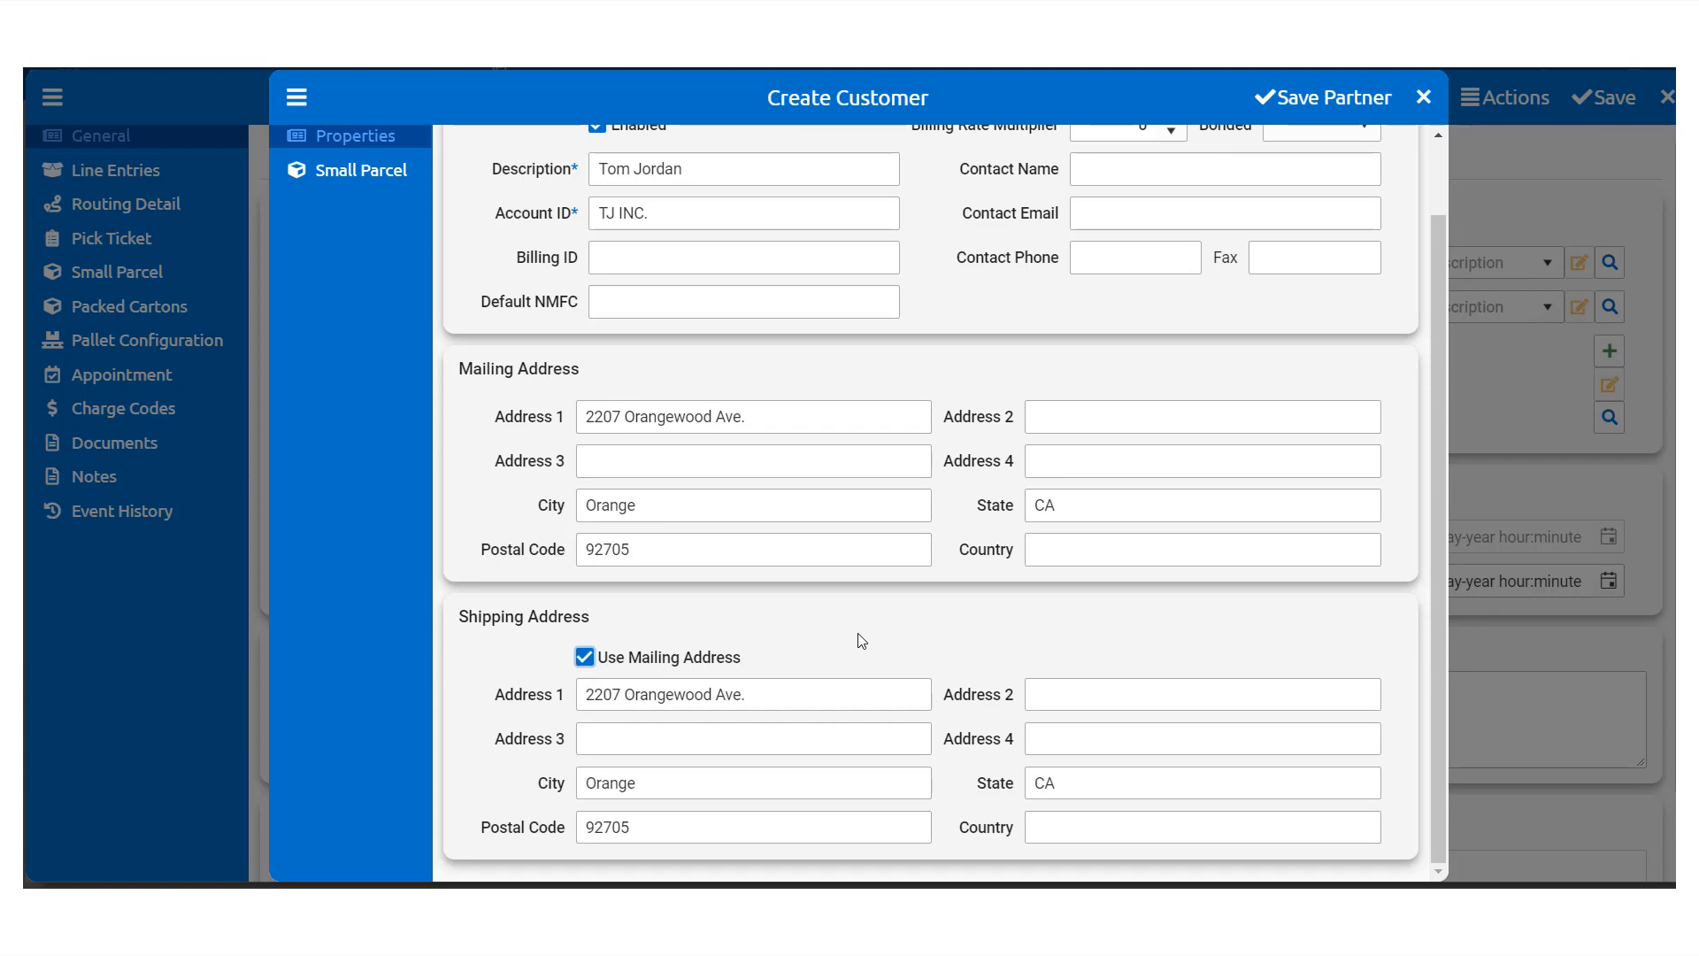
{"action": "scroll", "coordinate": [858, 634], "scroll_direction": "up", "scroll_amount": 2}
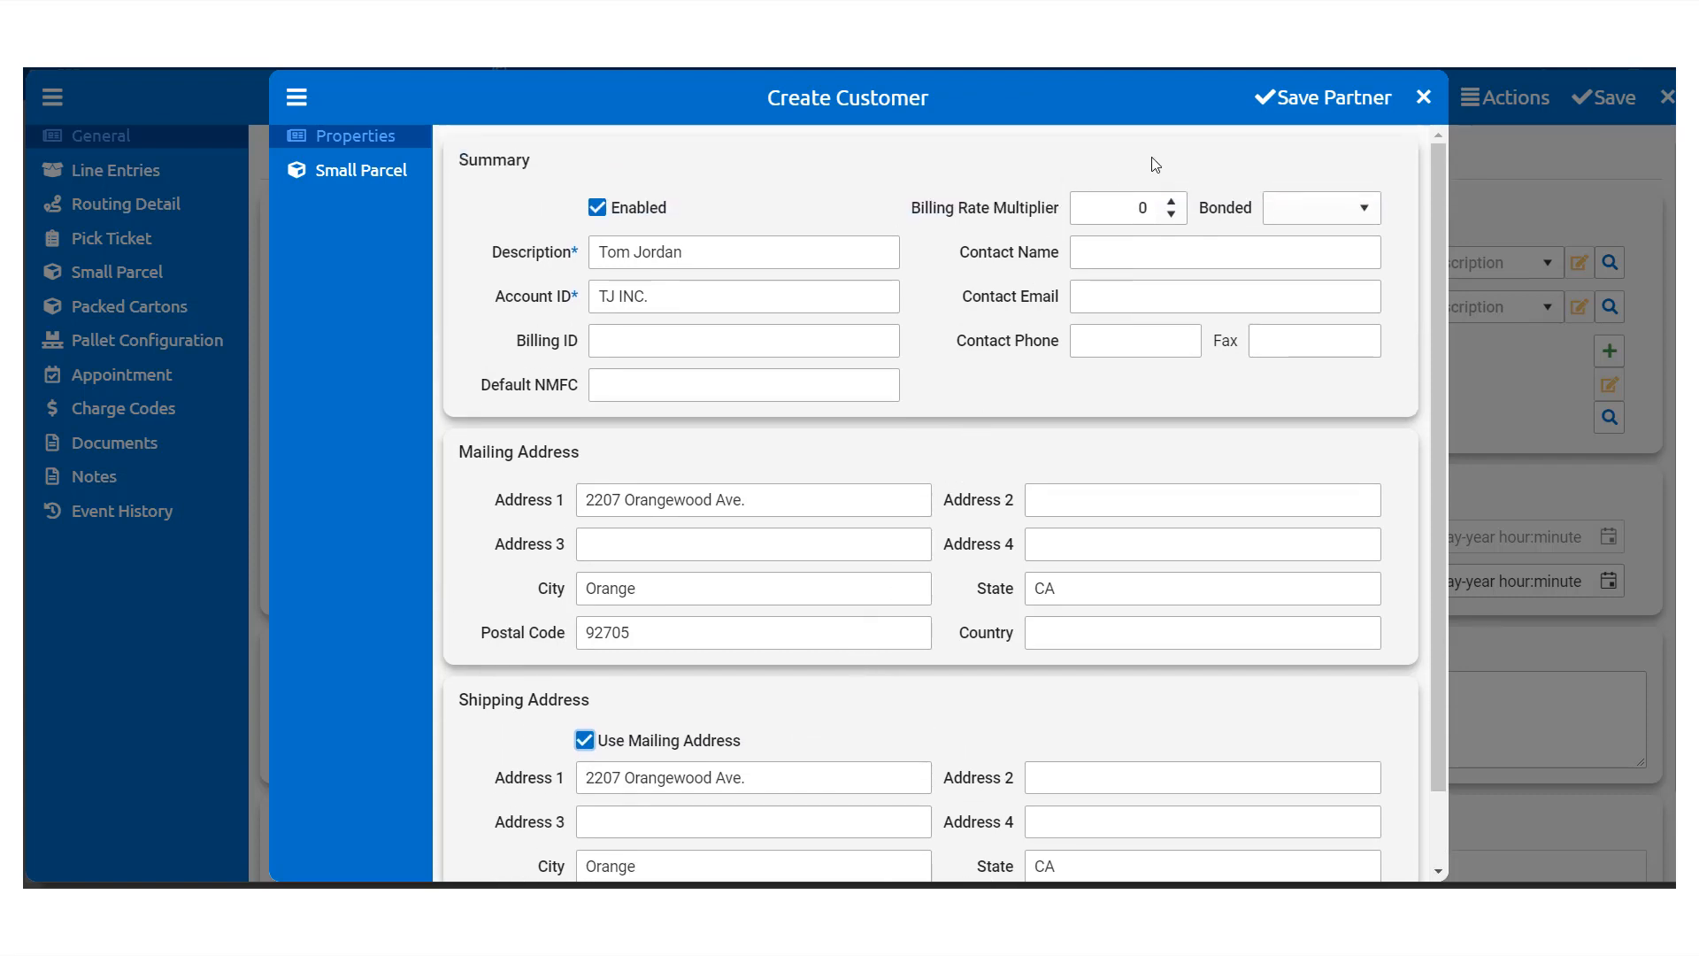
{"action": "left_click", "coordinate": [1327, 99]}
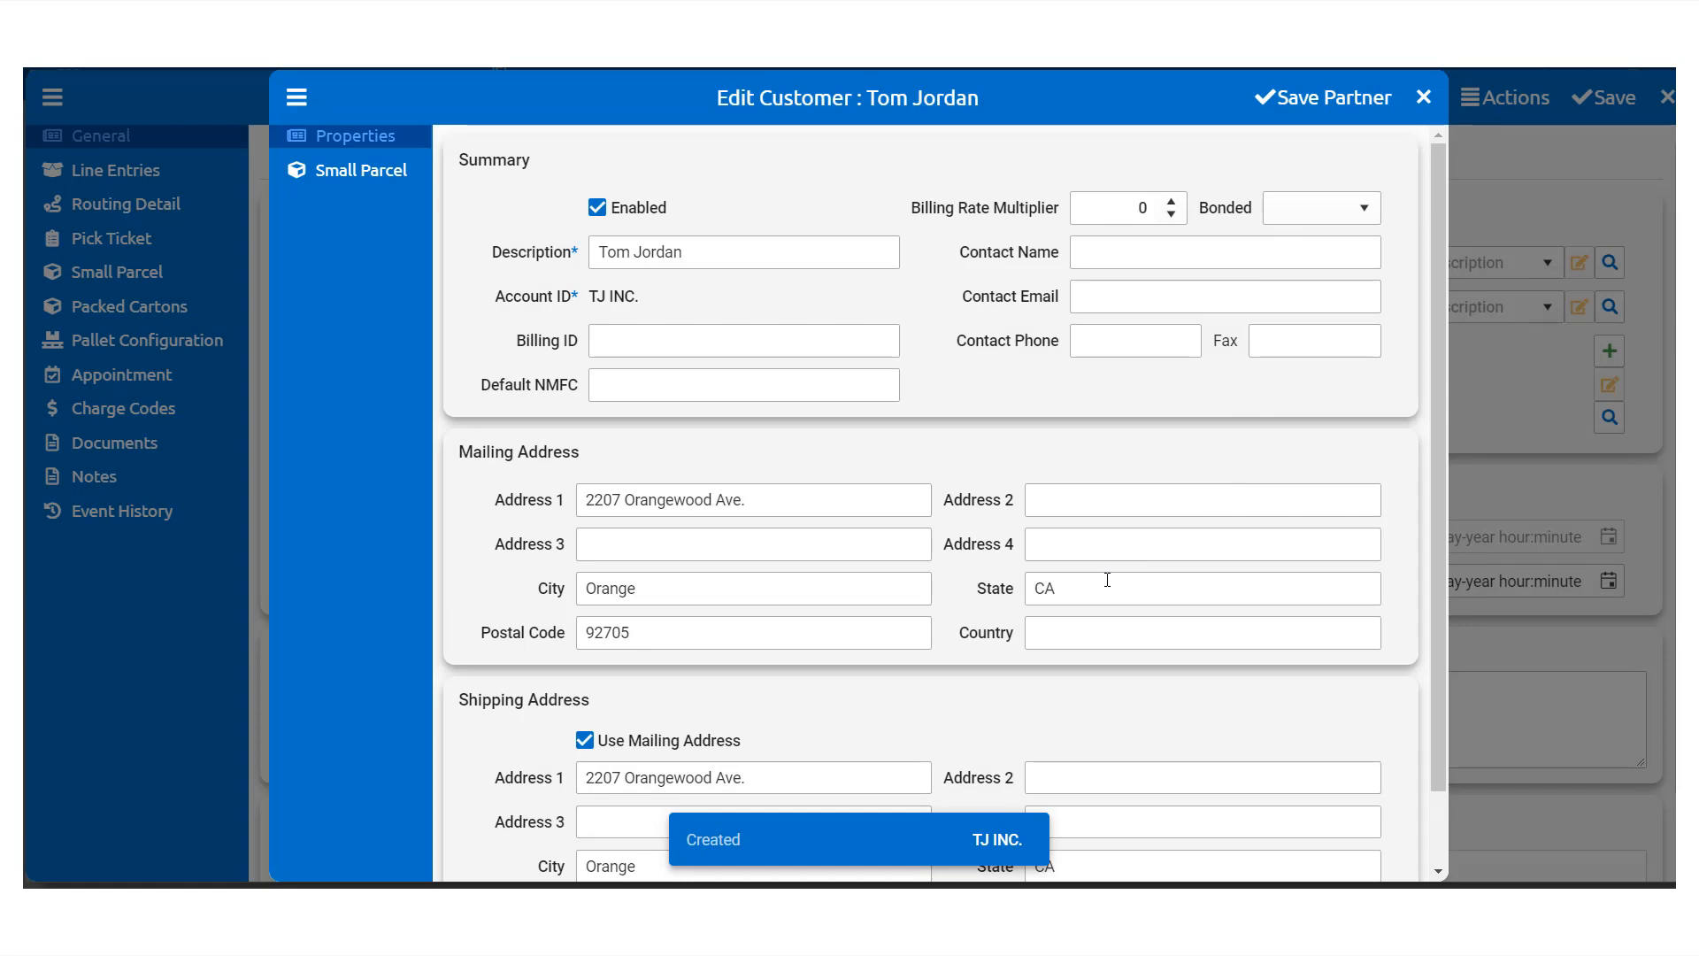
{"action": "left_click", "coordinate": [1424, 99]}
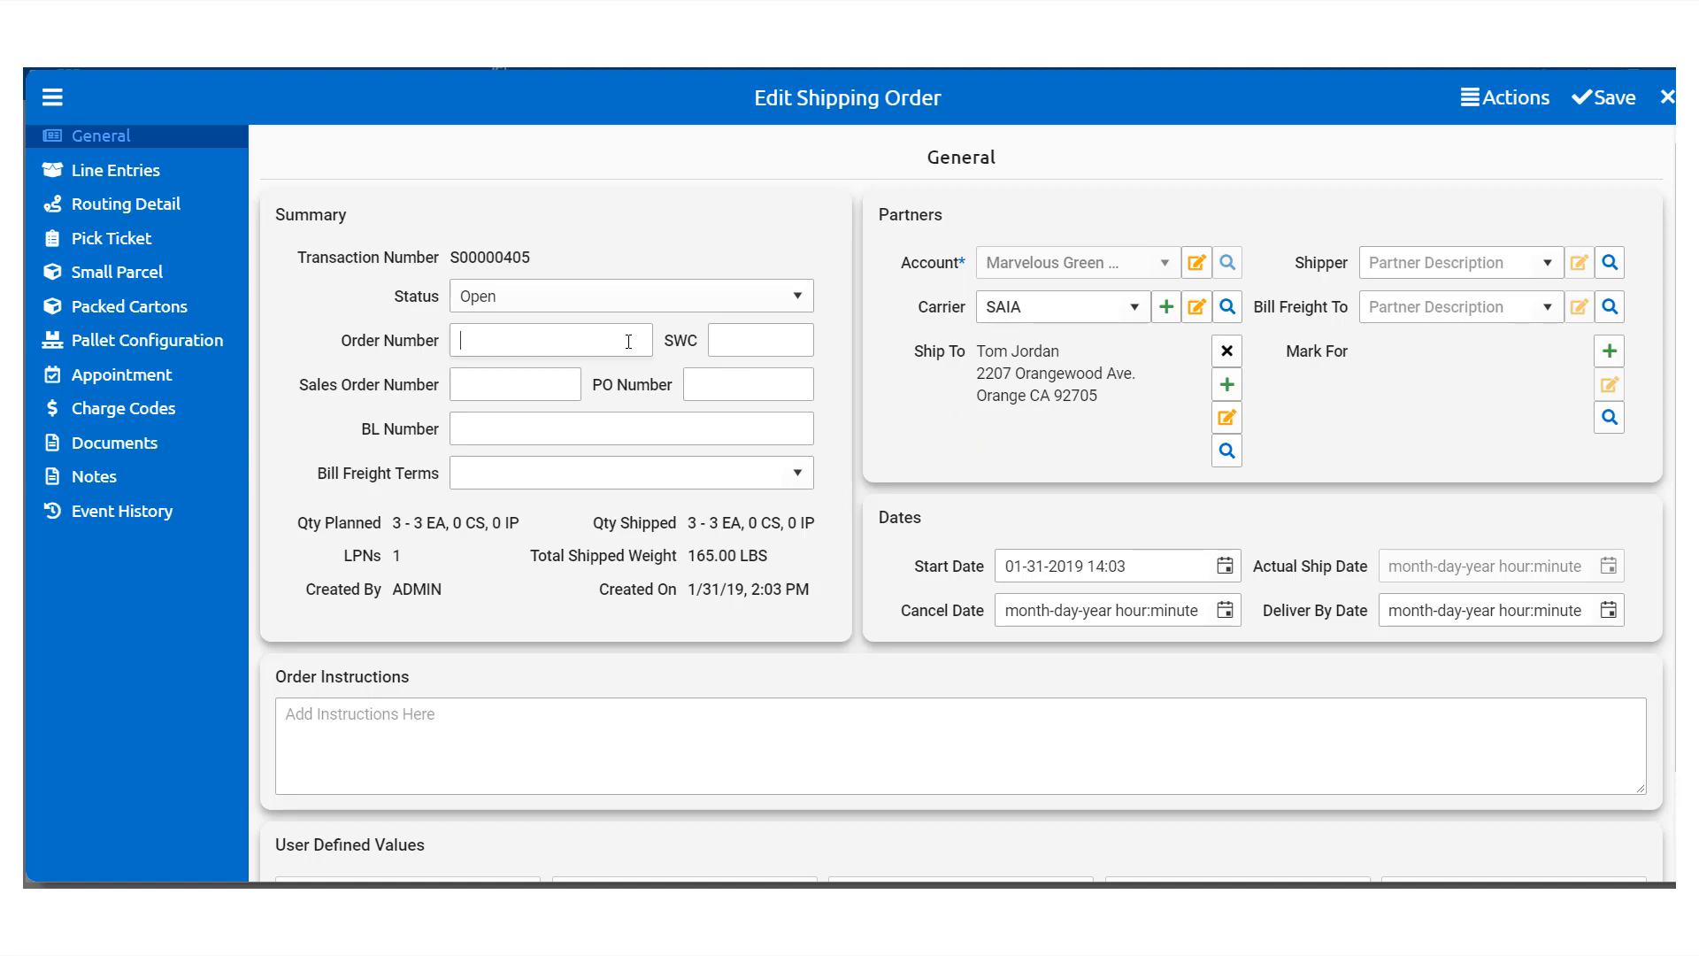
Step: Enter order number 74653H65 and set bill freight terms to Prepaid
{"action": "type", "text": "746"}
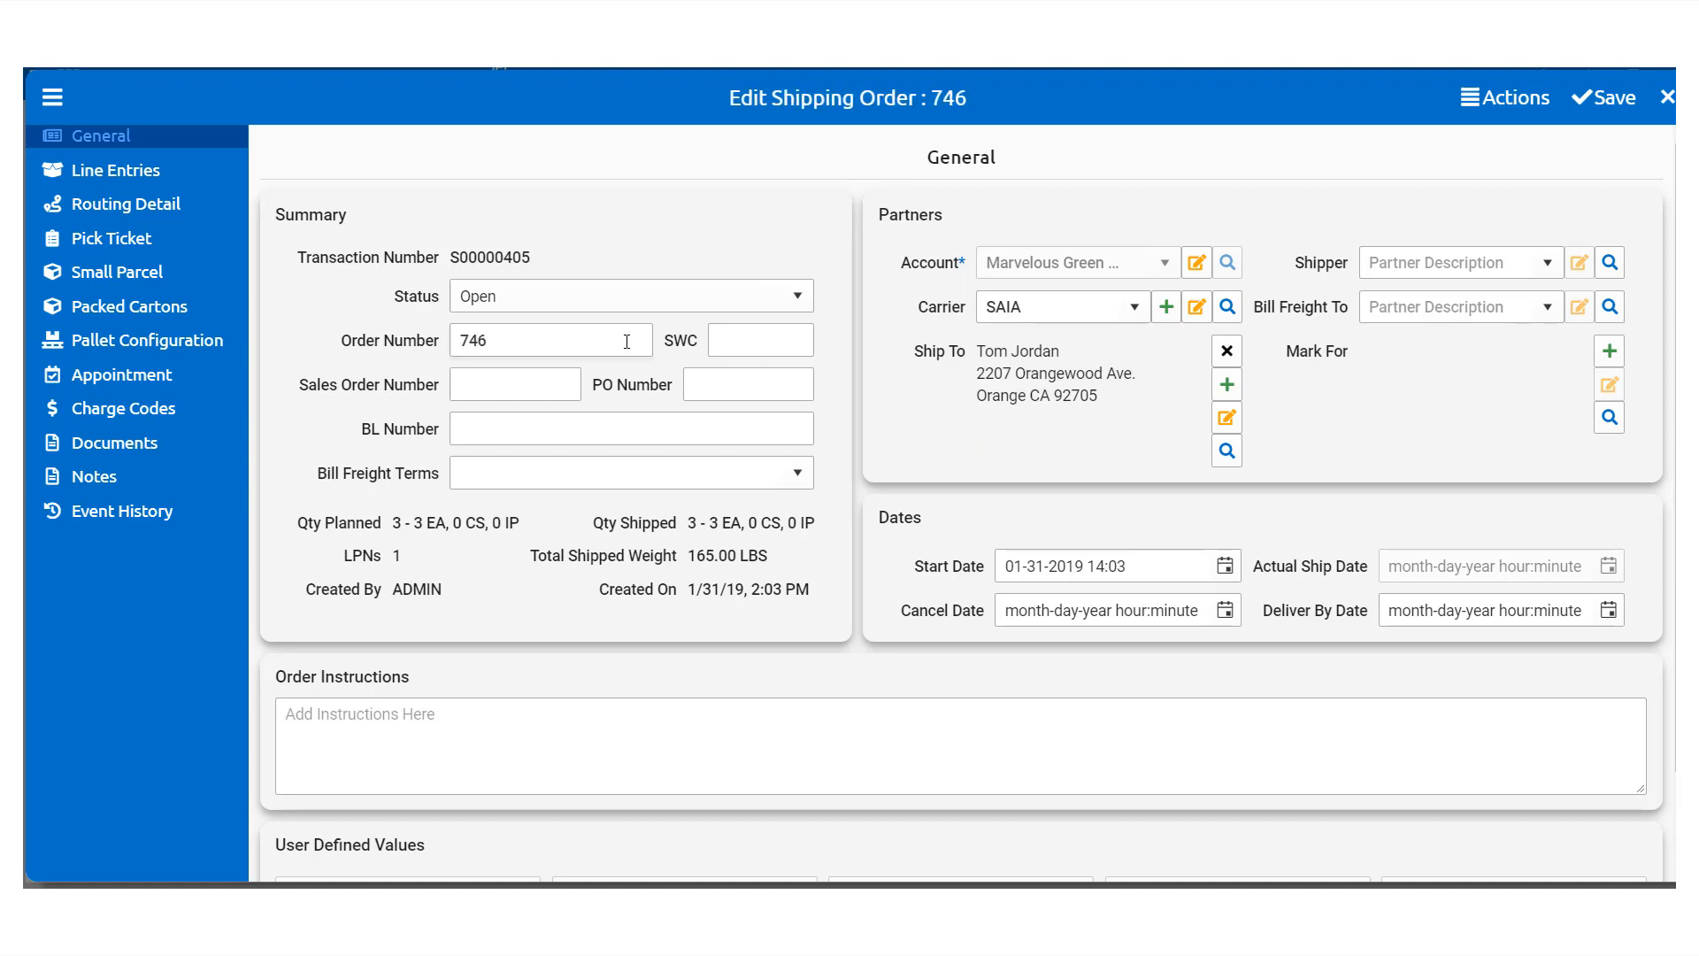
{"action": "type", "text": "53"}
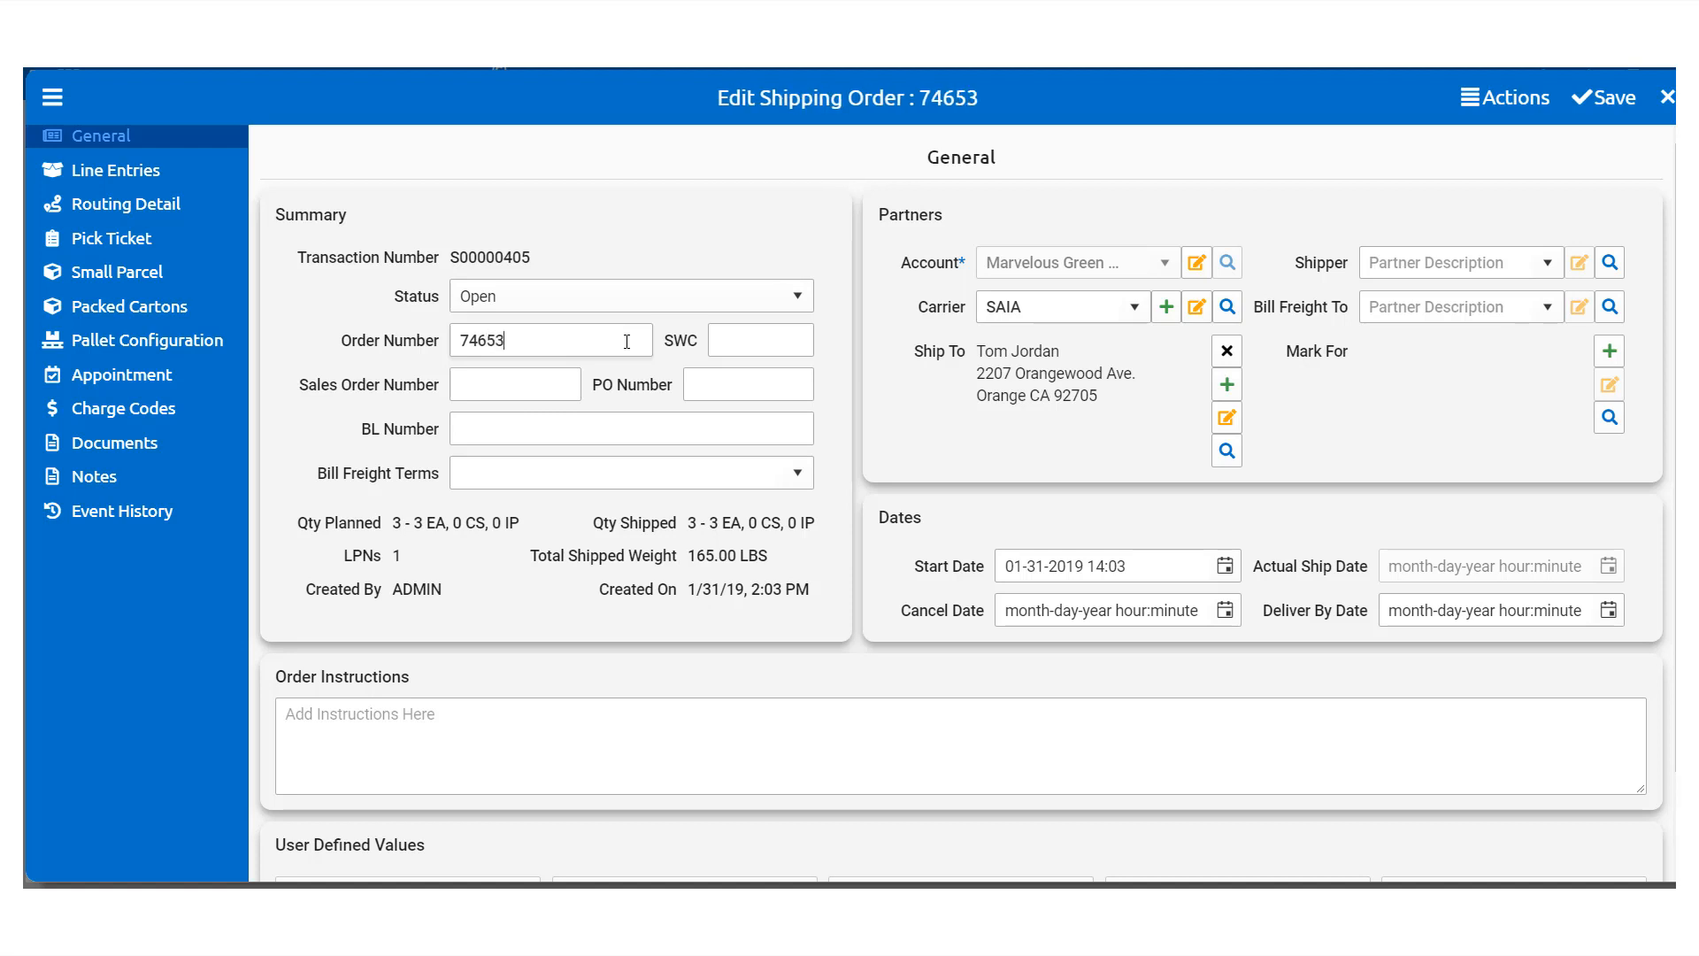
{"action": "type", "text": "H"}
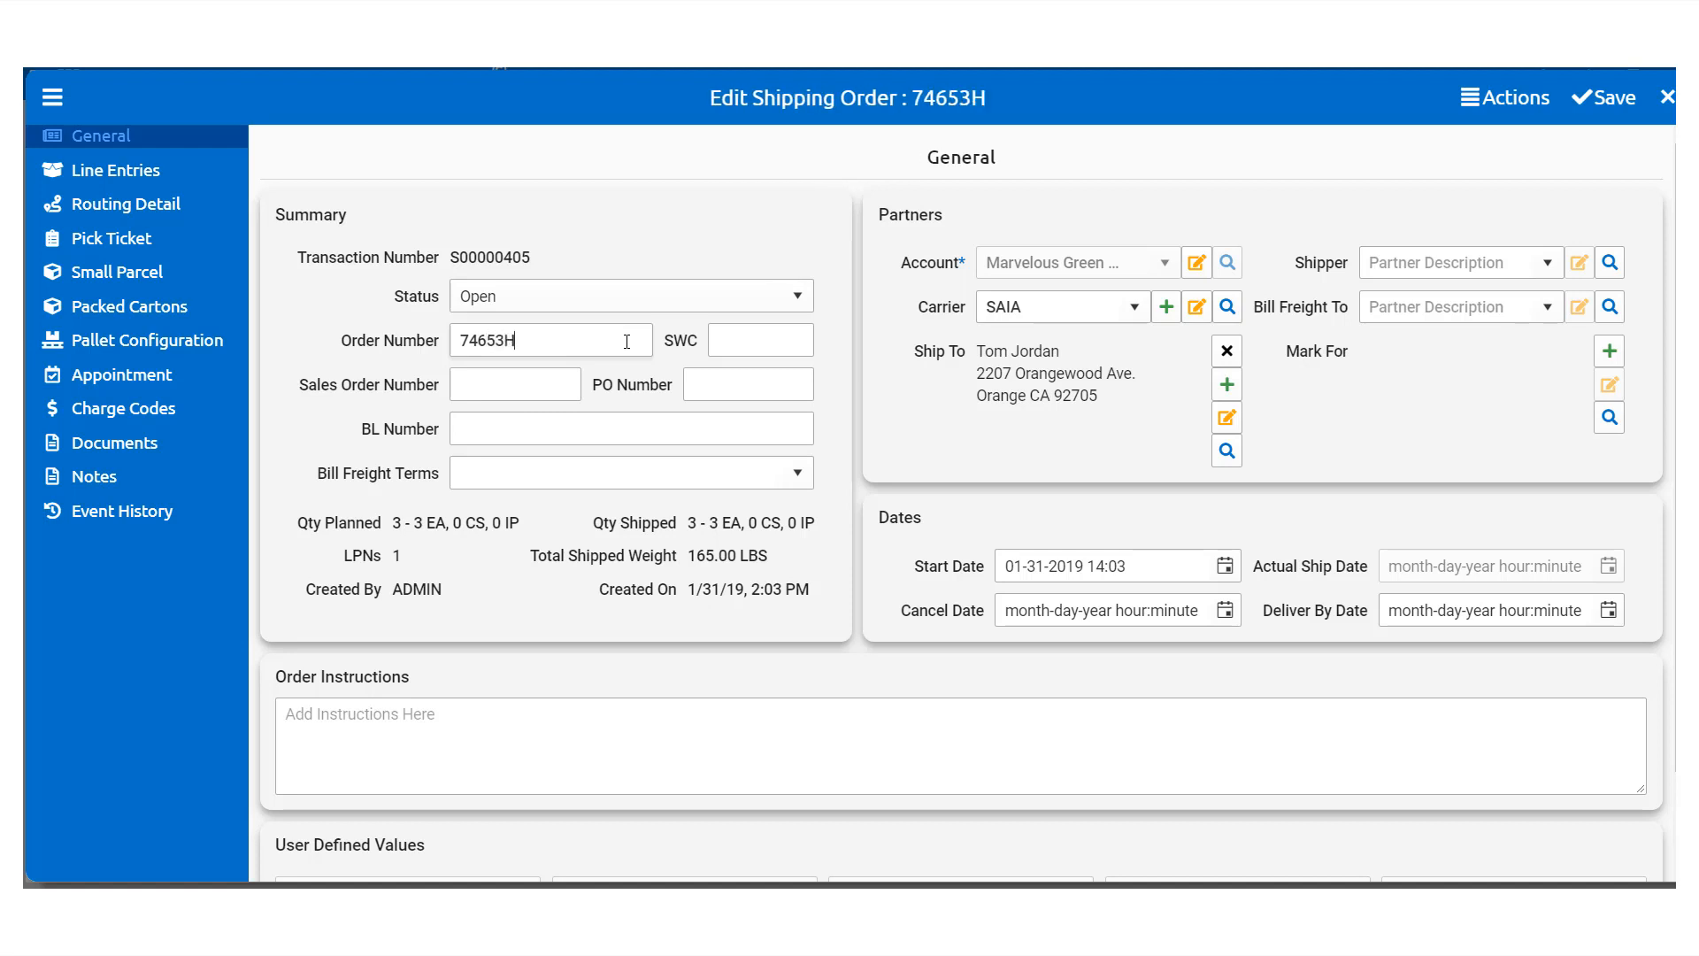
{"action": "type", "text": "65"}
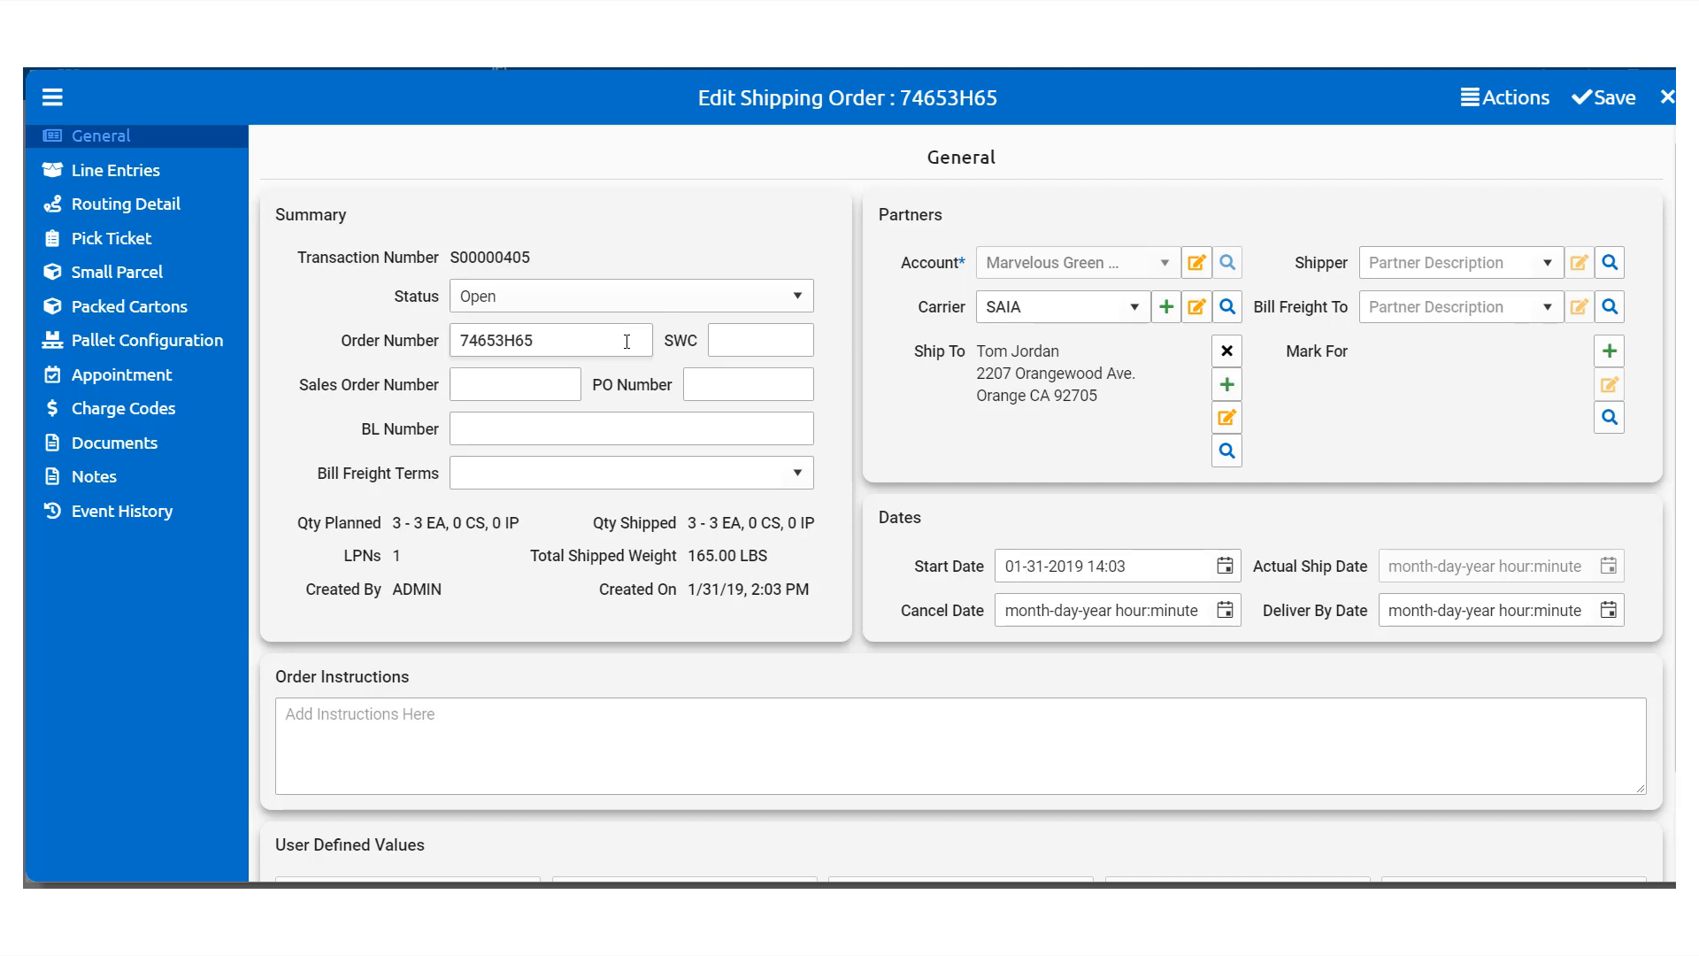
{"action": "left_click", "coordinate": [581, 417]}
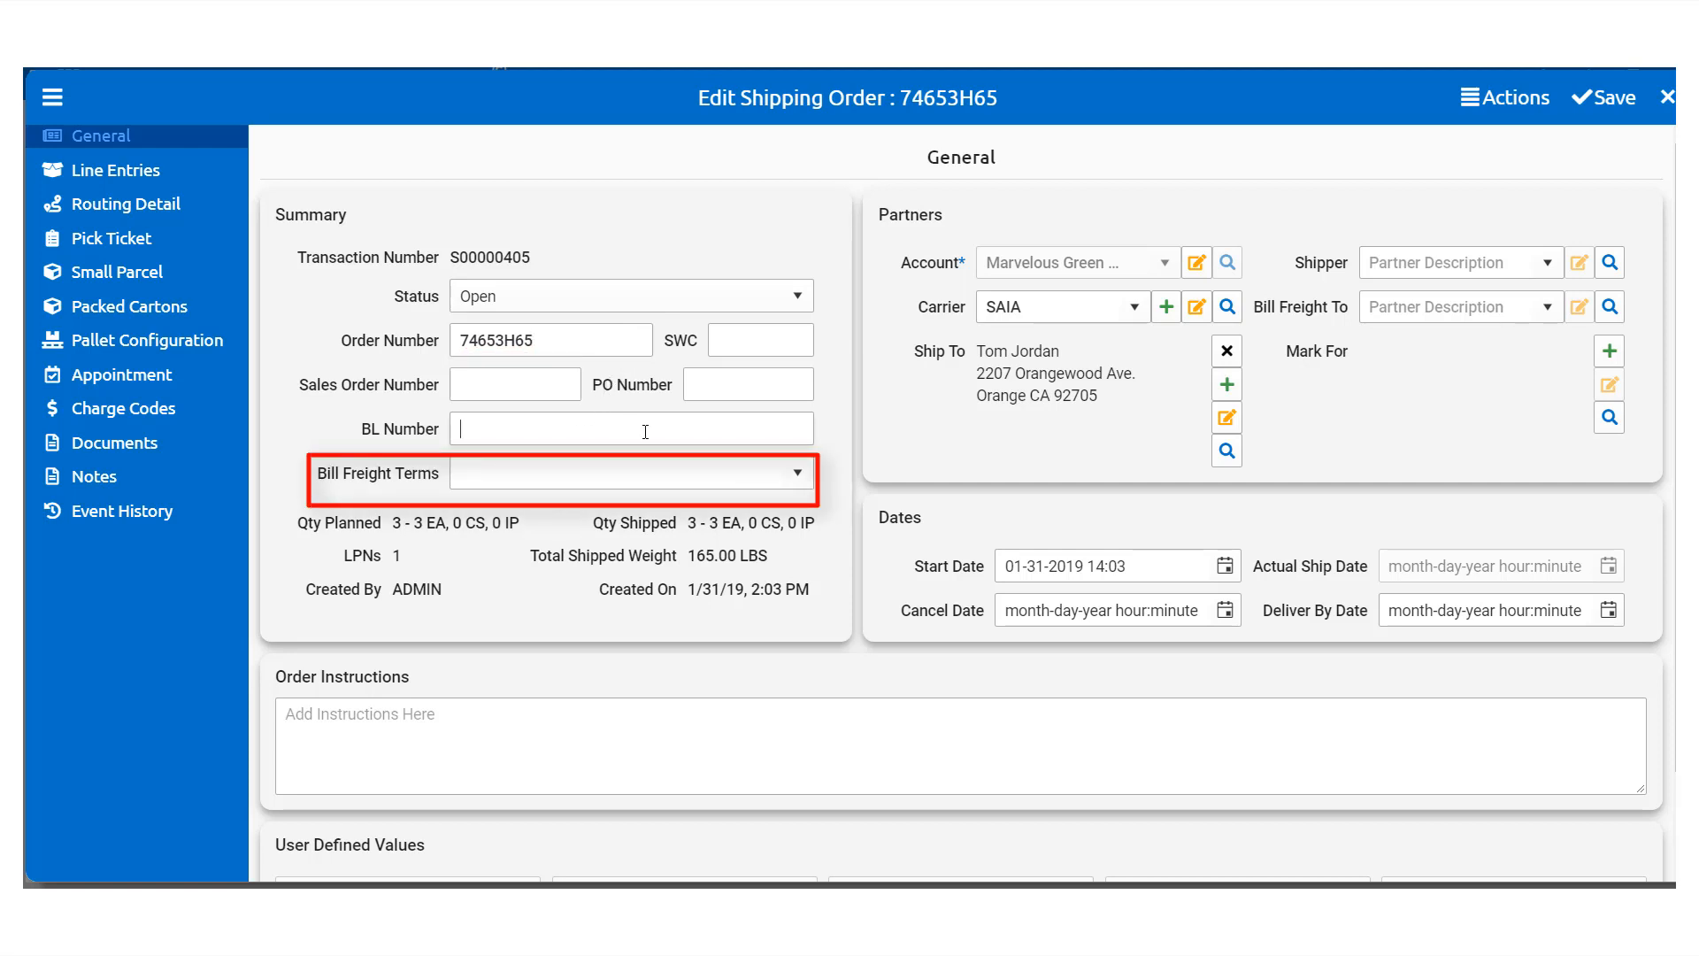
{"action": "left_click", "coordinate": [800, 480]}
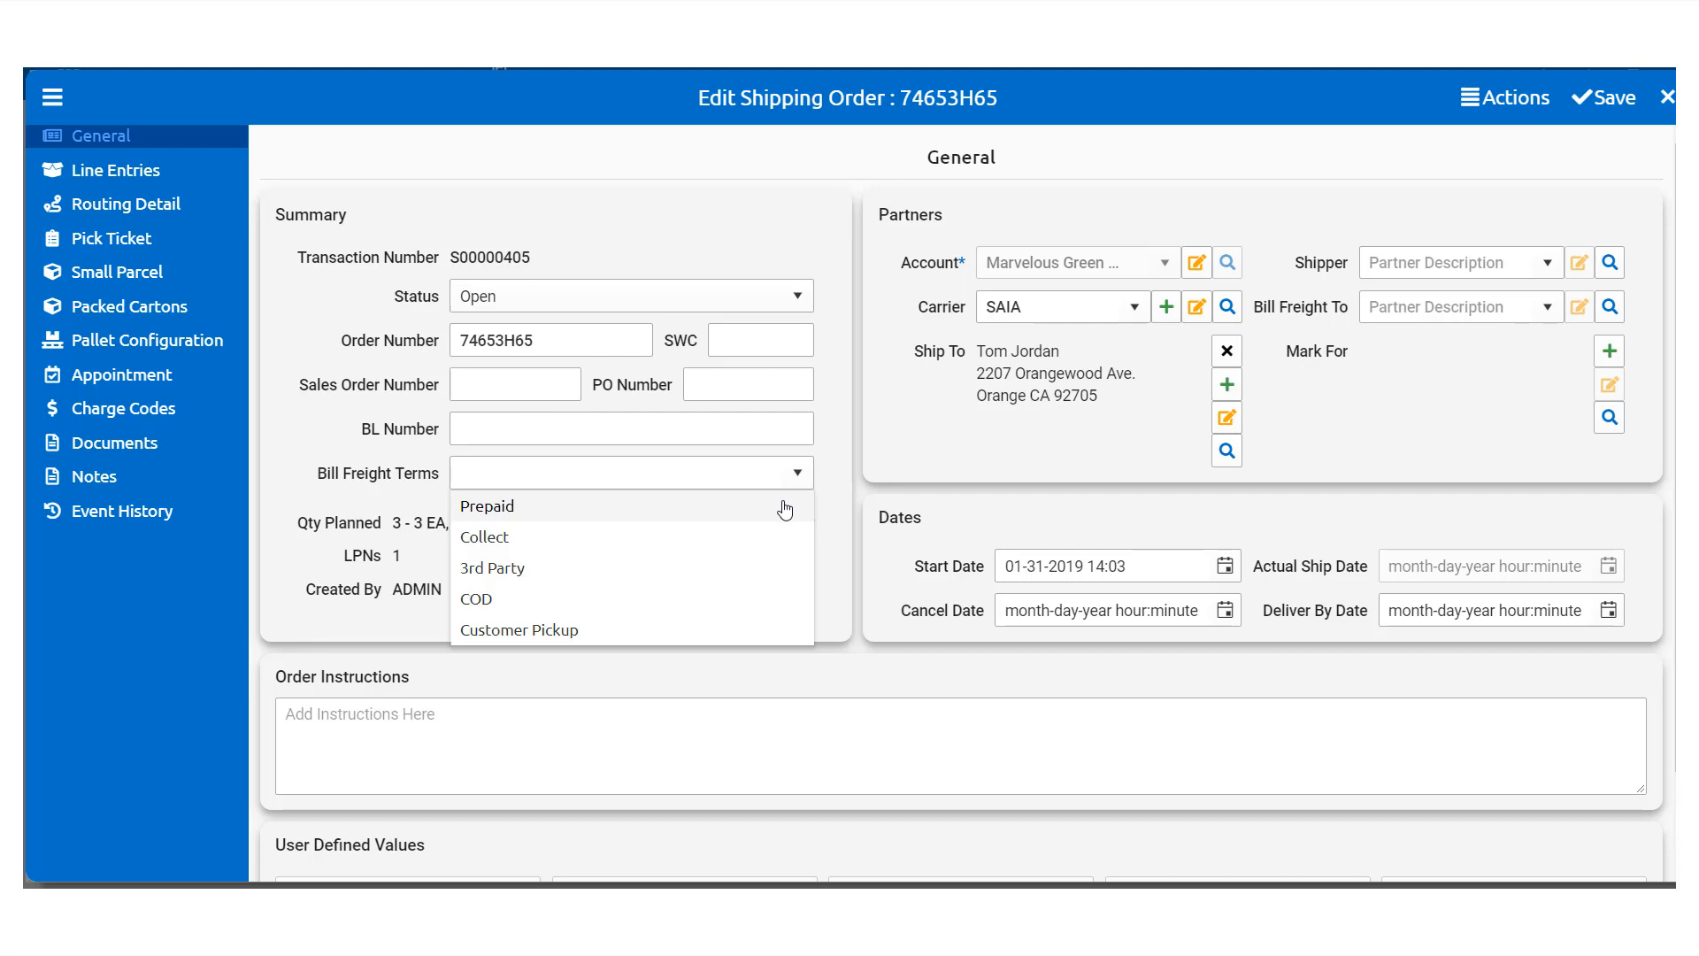
{"action": "left_click", "coordinate": [785, 511]}
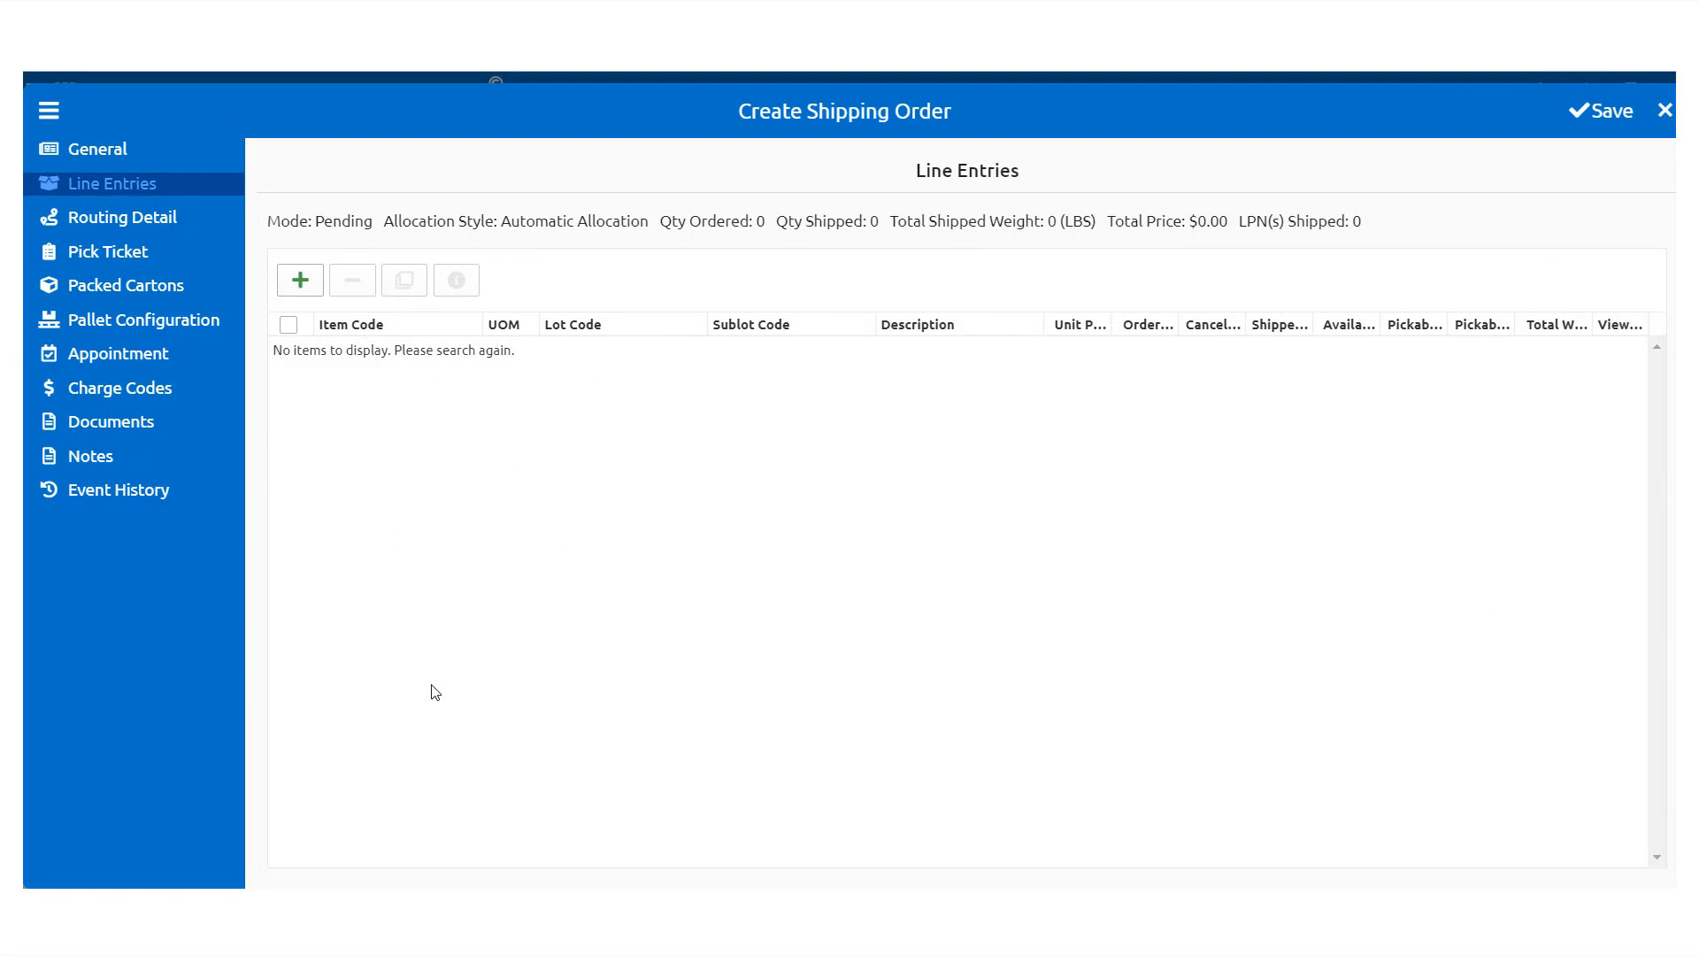
Step: Add a new line with system-selected locations
{"action": "left_click", "coordinate": [300, 281]}
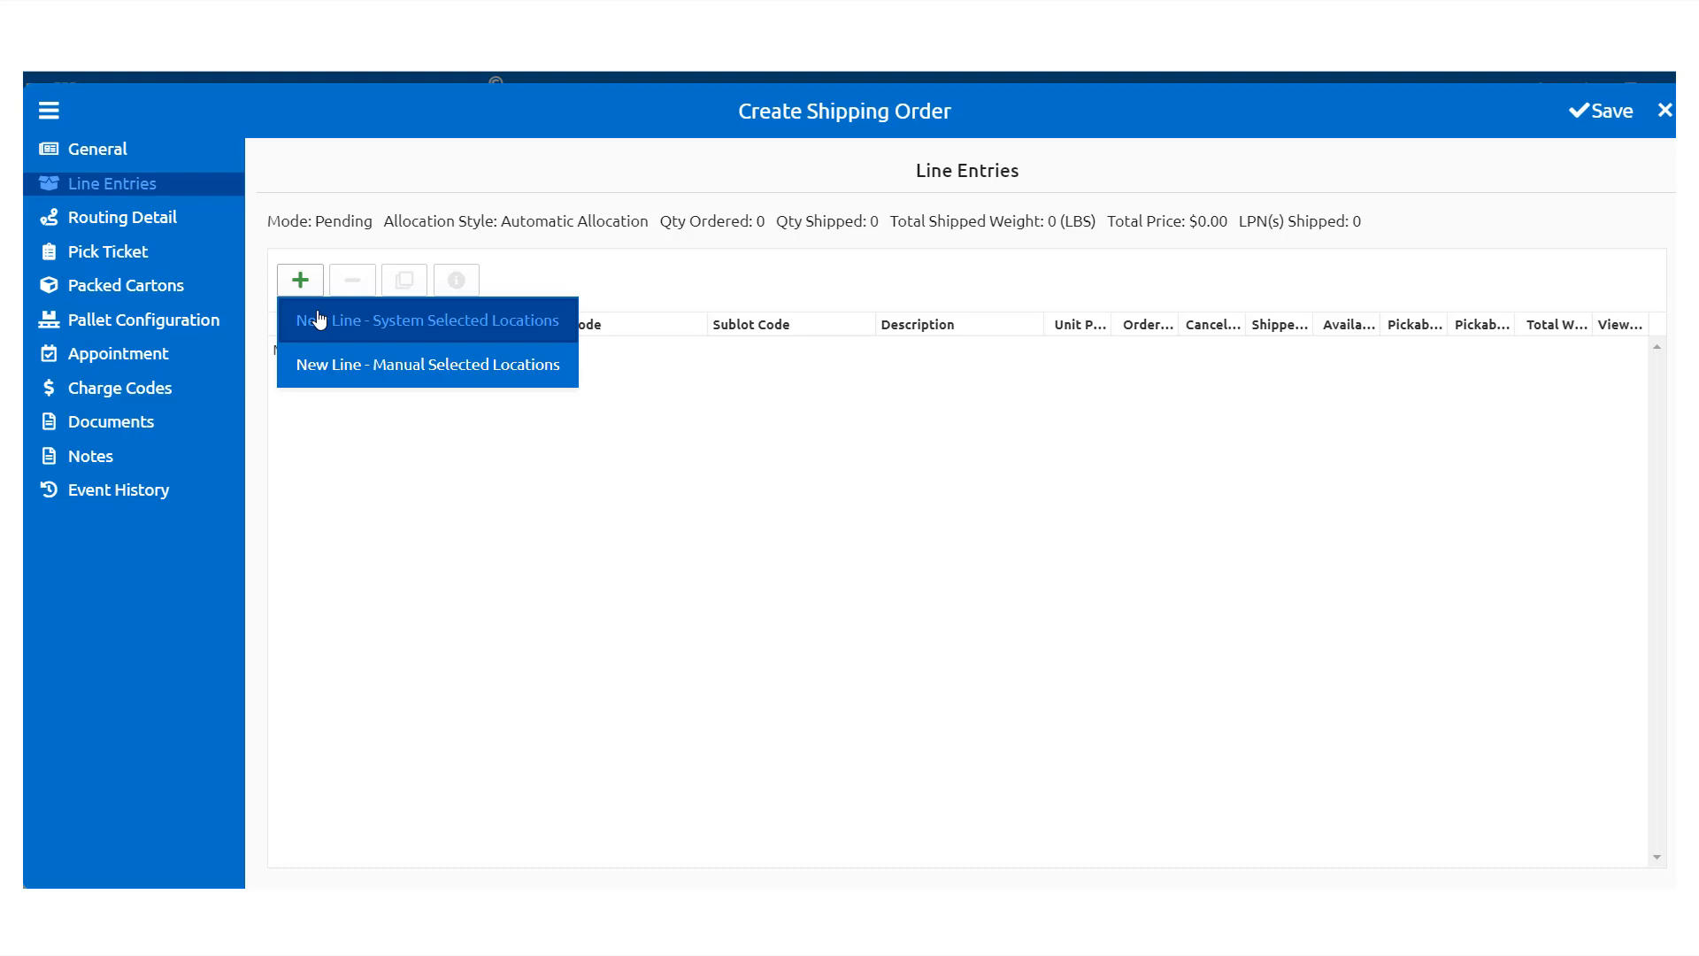
{"action": "left_click", "coordinate": [320, 320]}
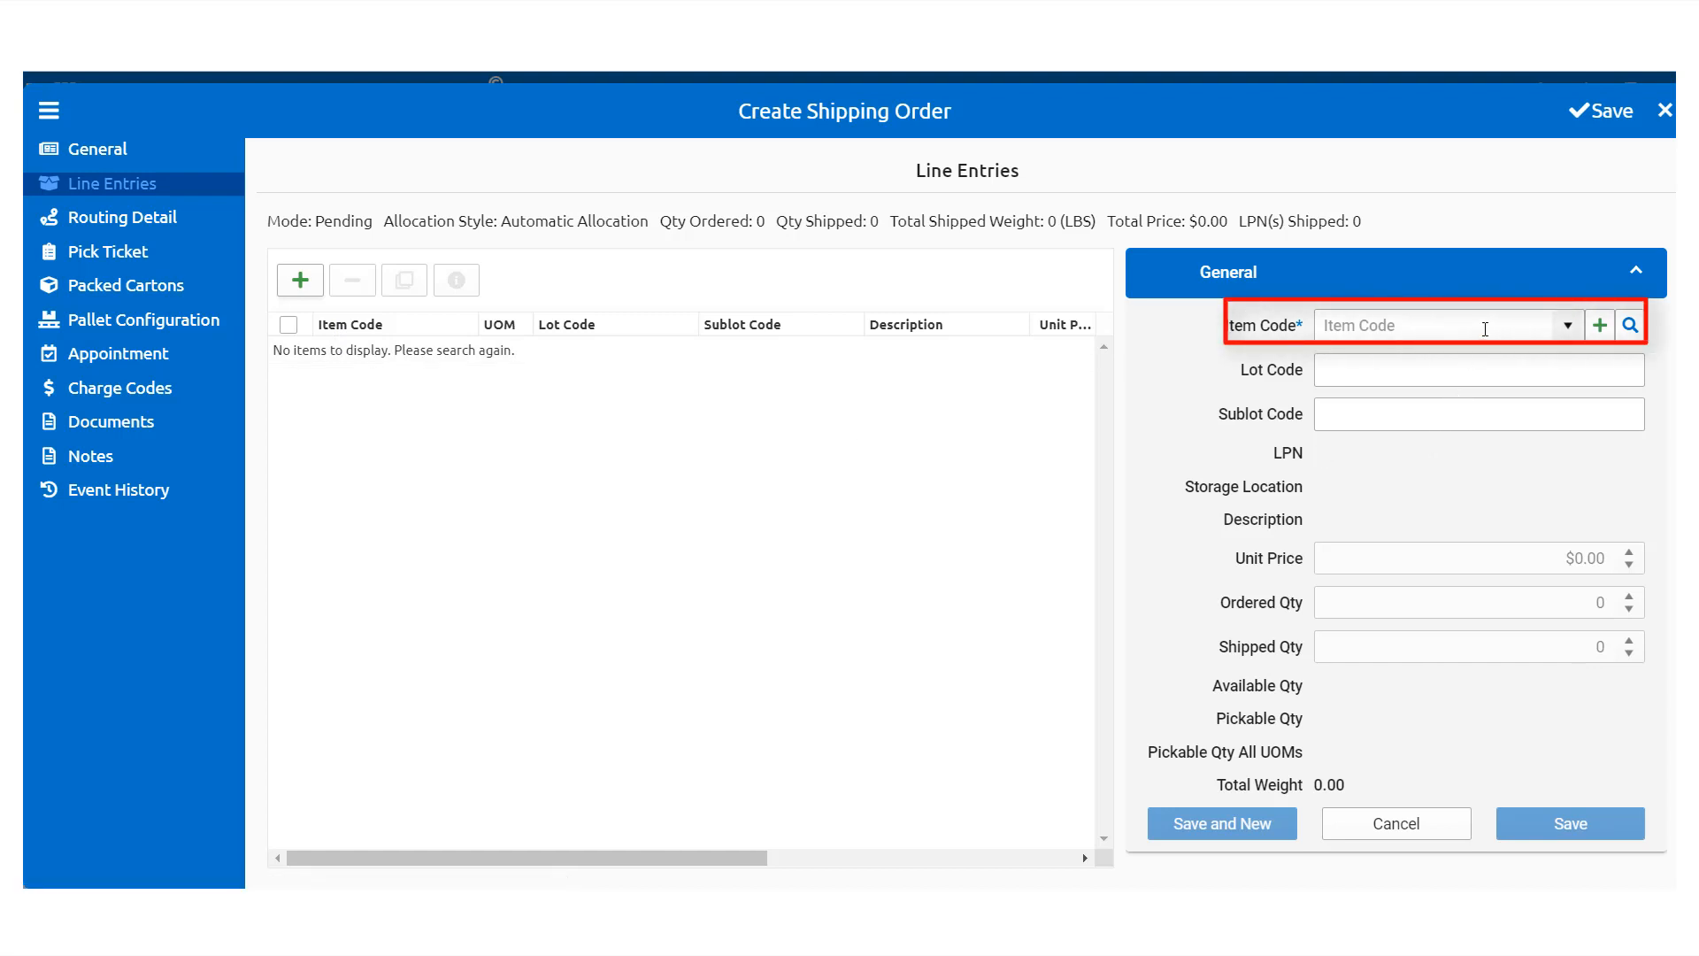
Step: Choose item 0068223 EA and raise its unit price to $105.00
{"action": "left_click", "coordinate": [1485, 329]}
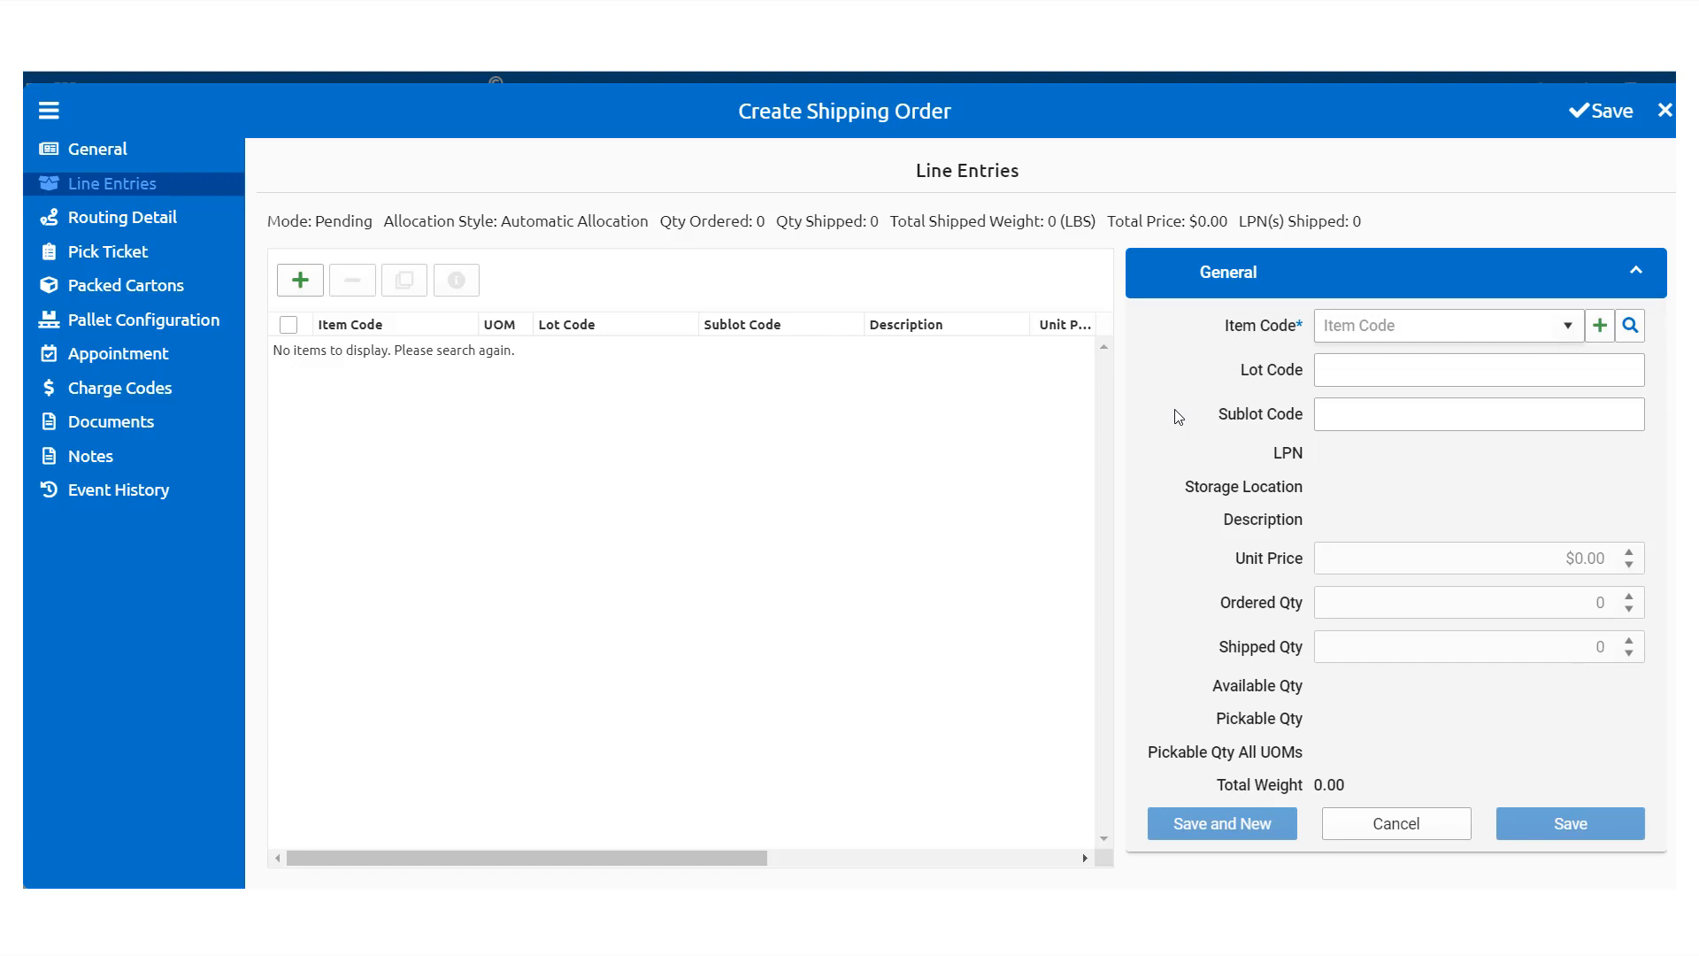
{"action": "type", "text": "006"}
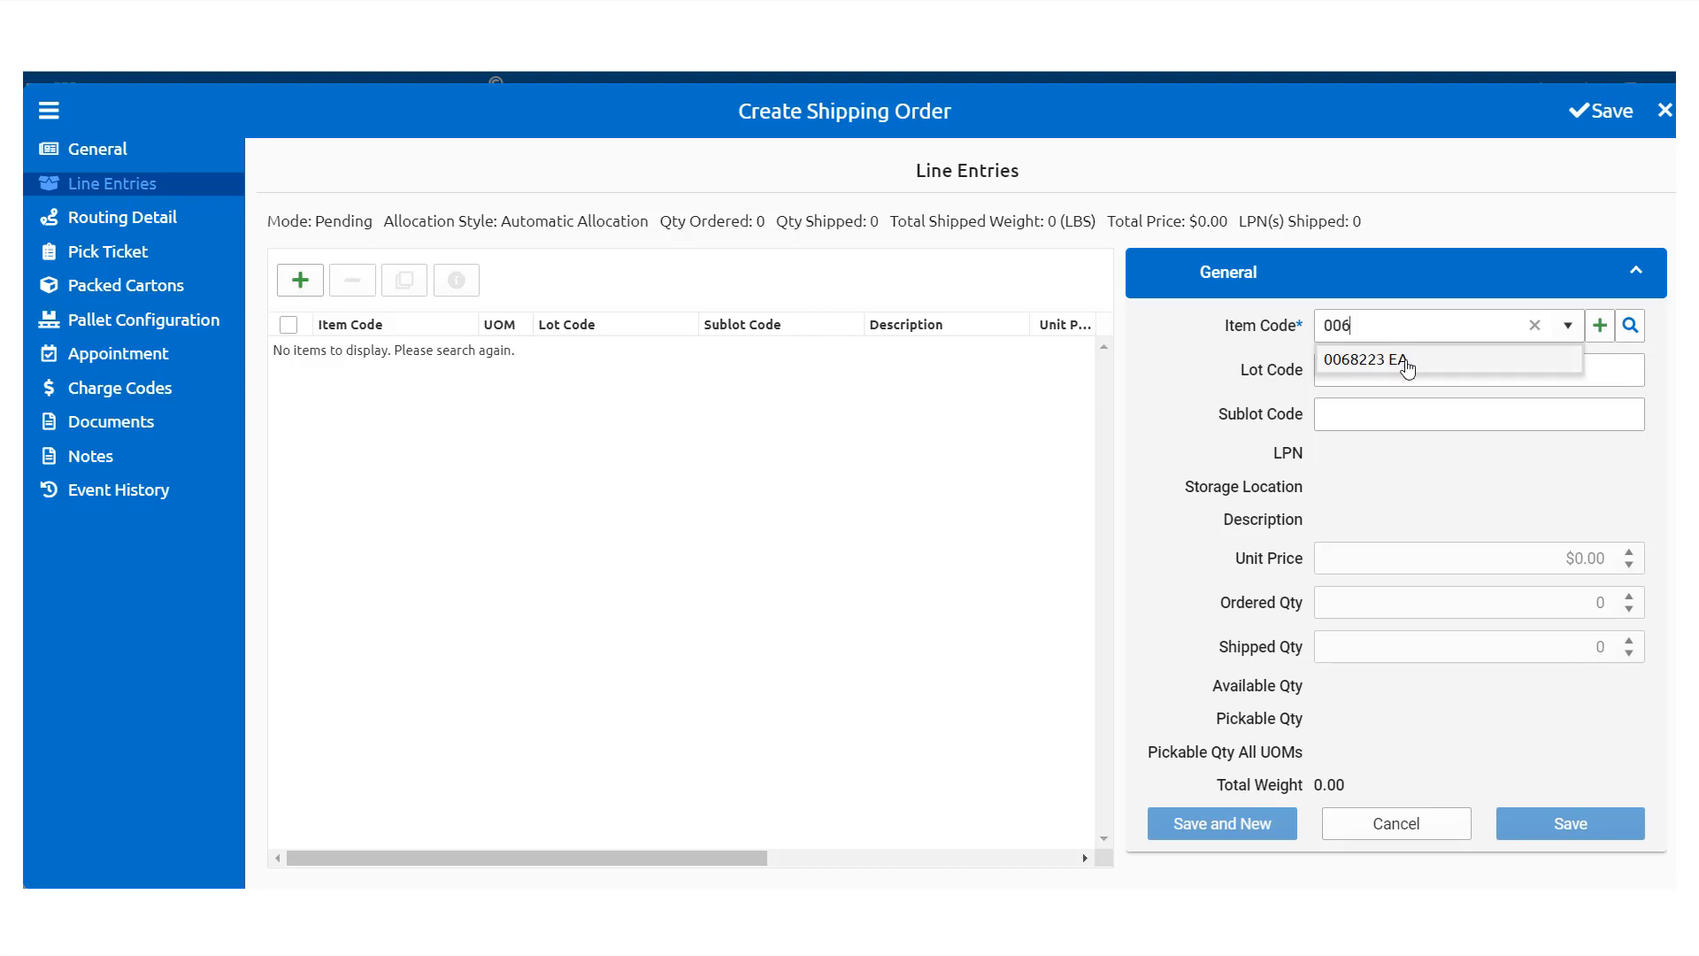
{"action": "left_click", "coordinate": [1401, 361]}
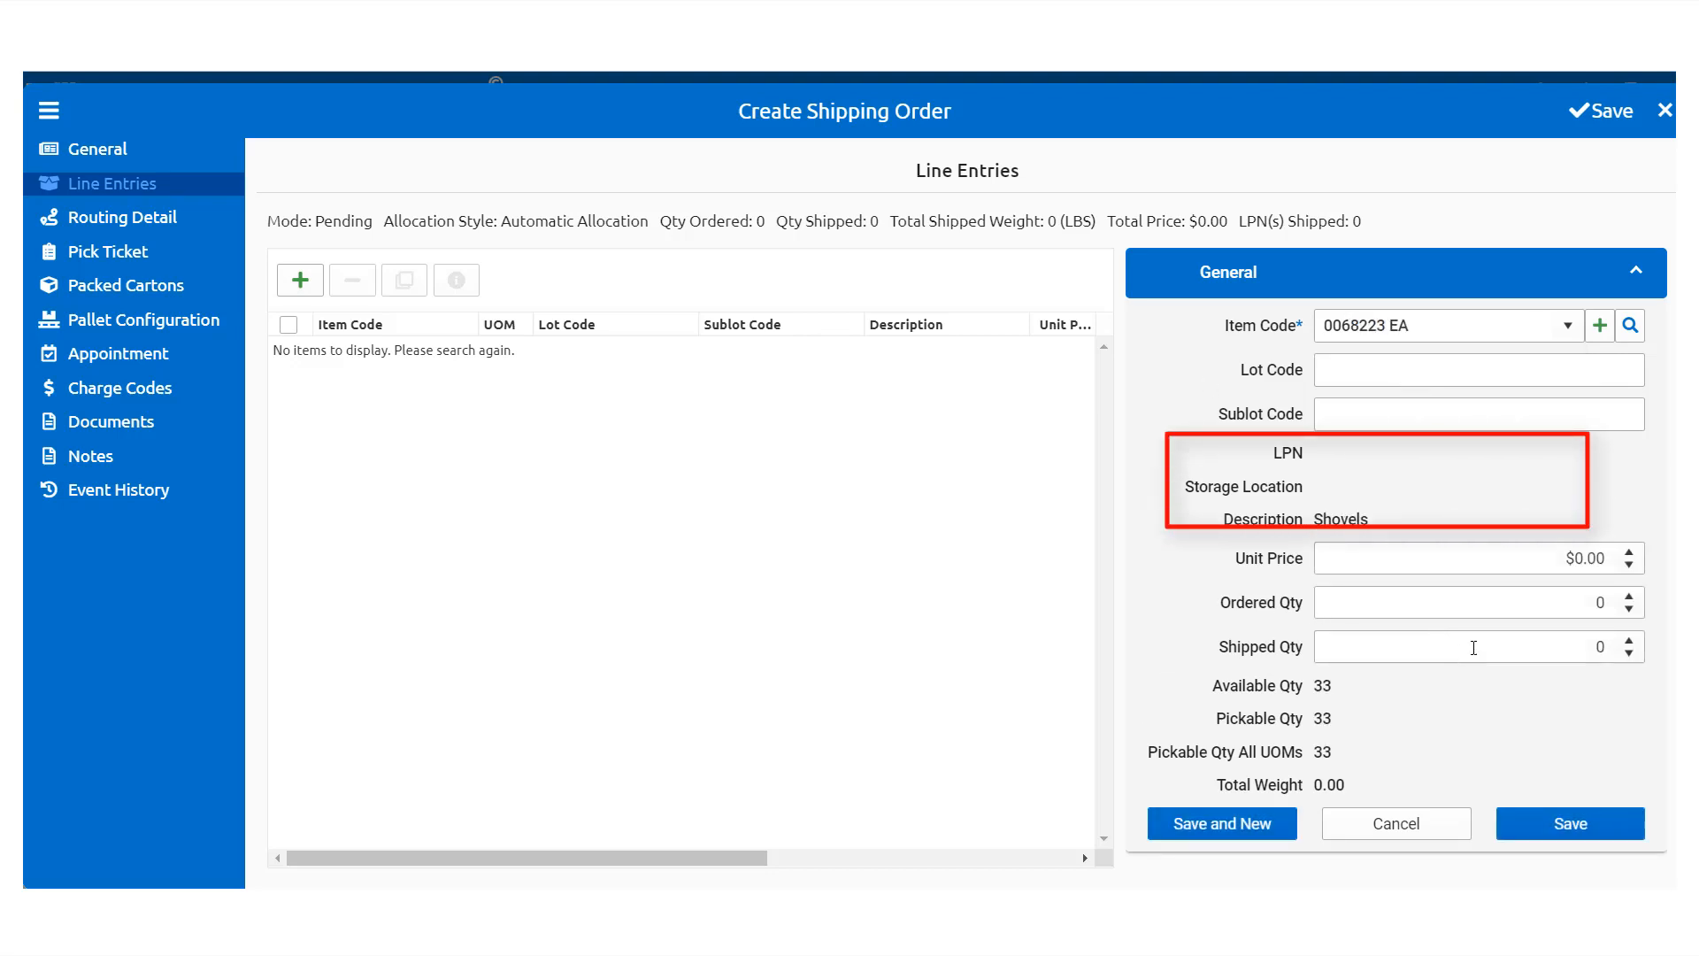
{"action": "left_click", "coordinate": [1630, 552]}
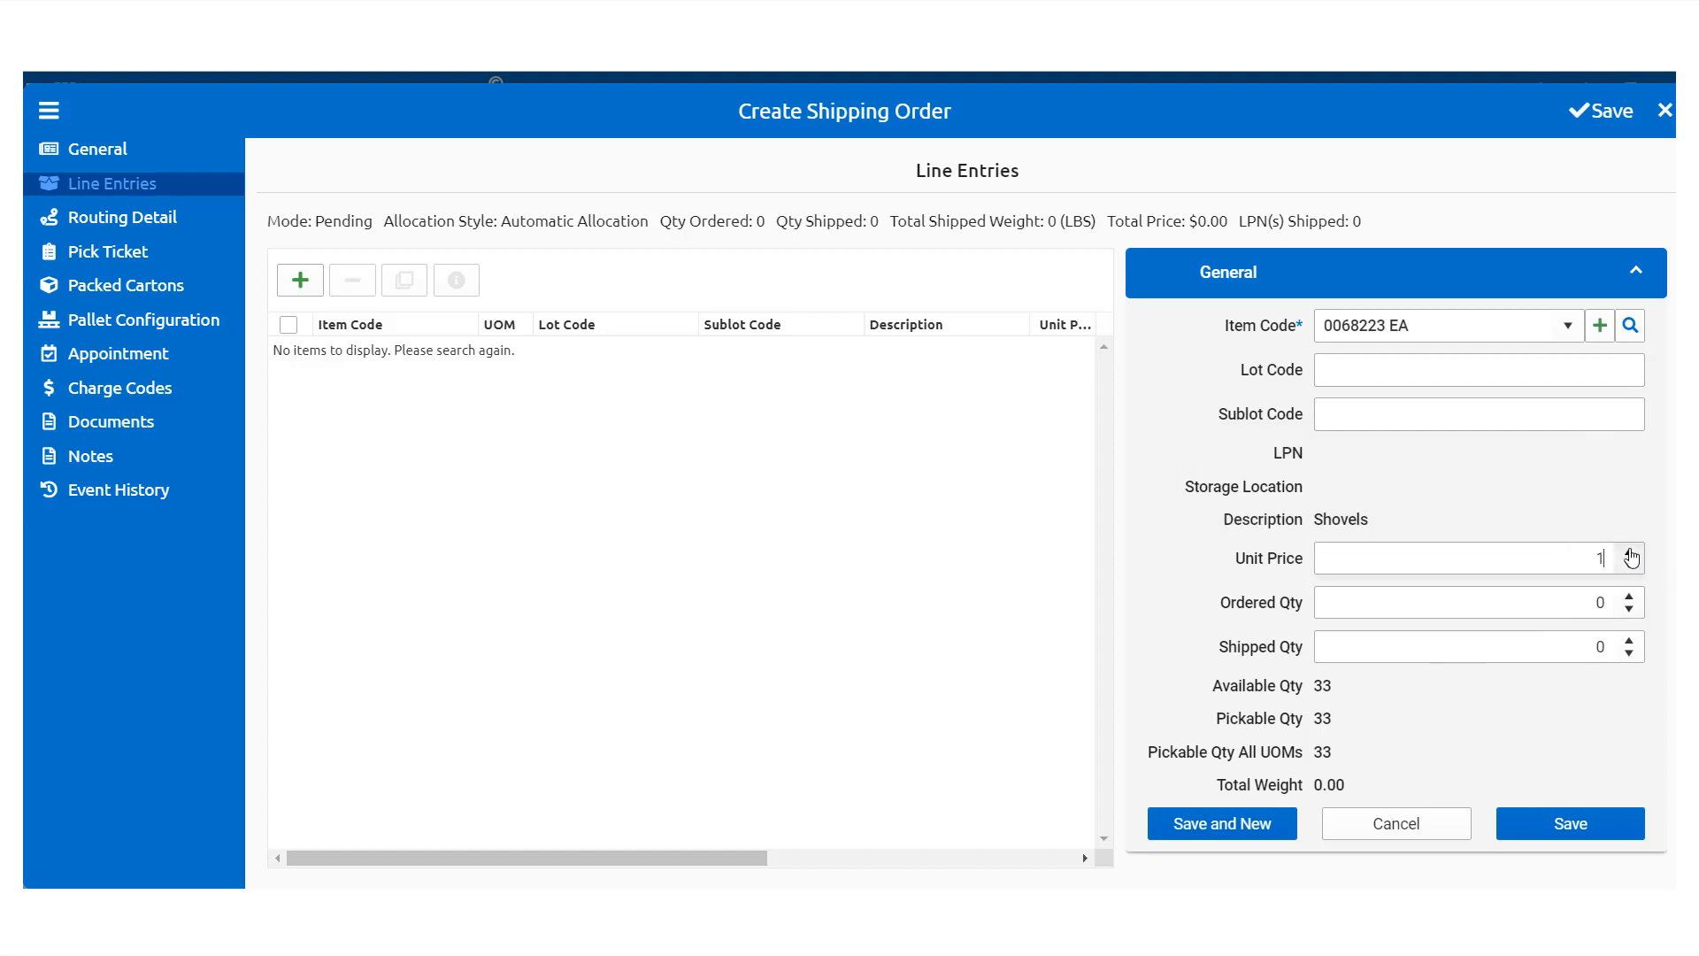
{"action": "left_click_drag", "start_coordinate": [1631, 553], "coordinate": [1626, 599]}
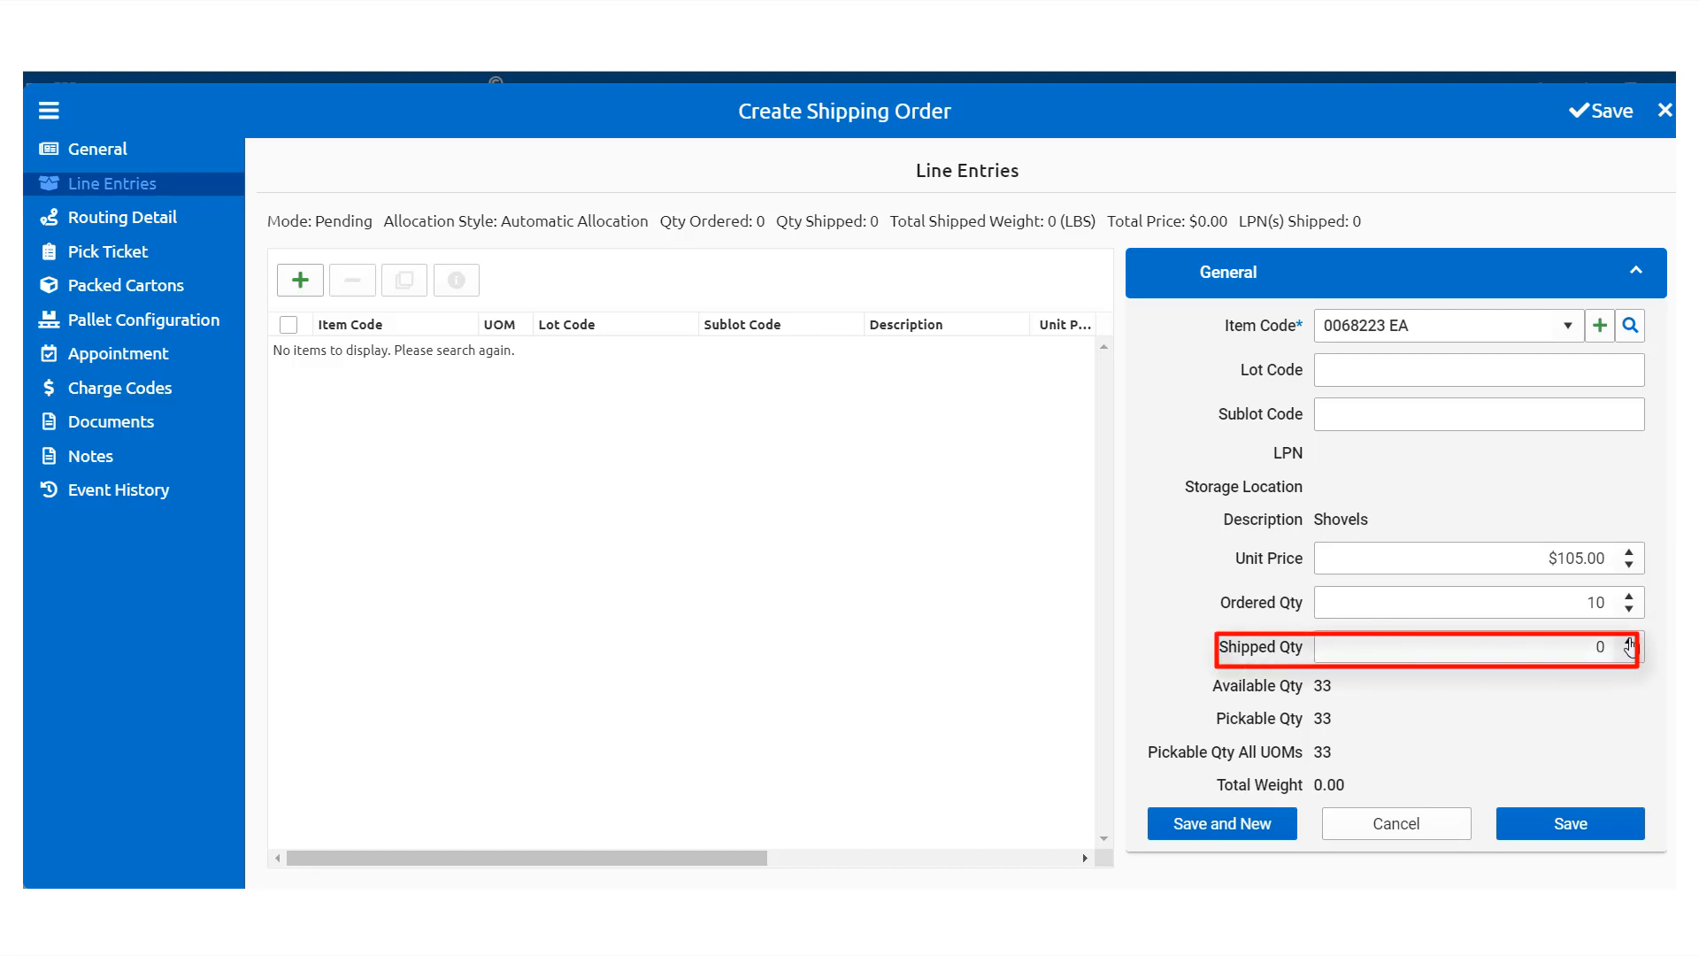
Step: Bring the shipped quantity up to 10 and save the Shovels line
{"action": "left_click", "coordinate": [1631, 643]}
{"action": "left_click", "coordinate": [1631, 643]}
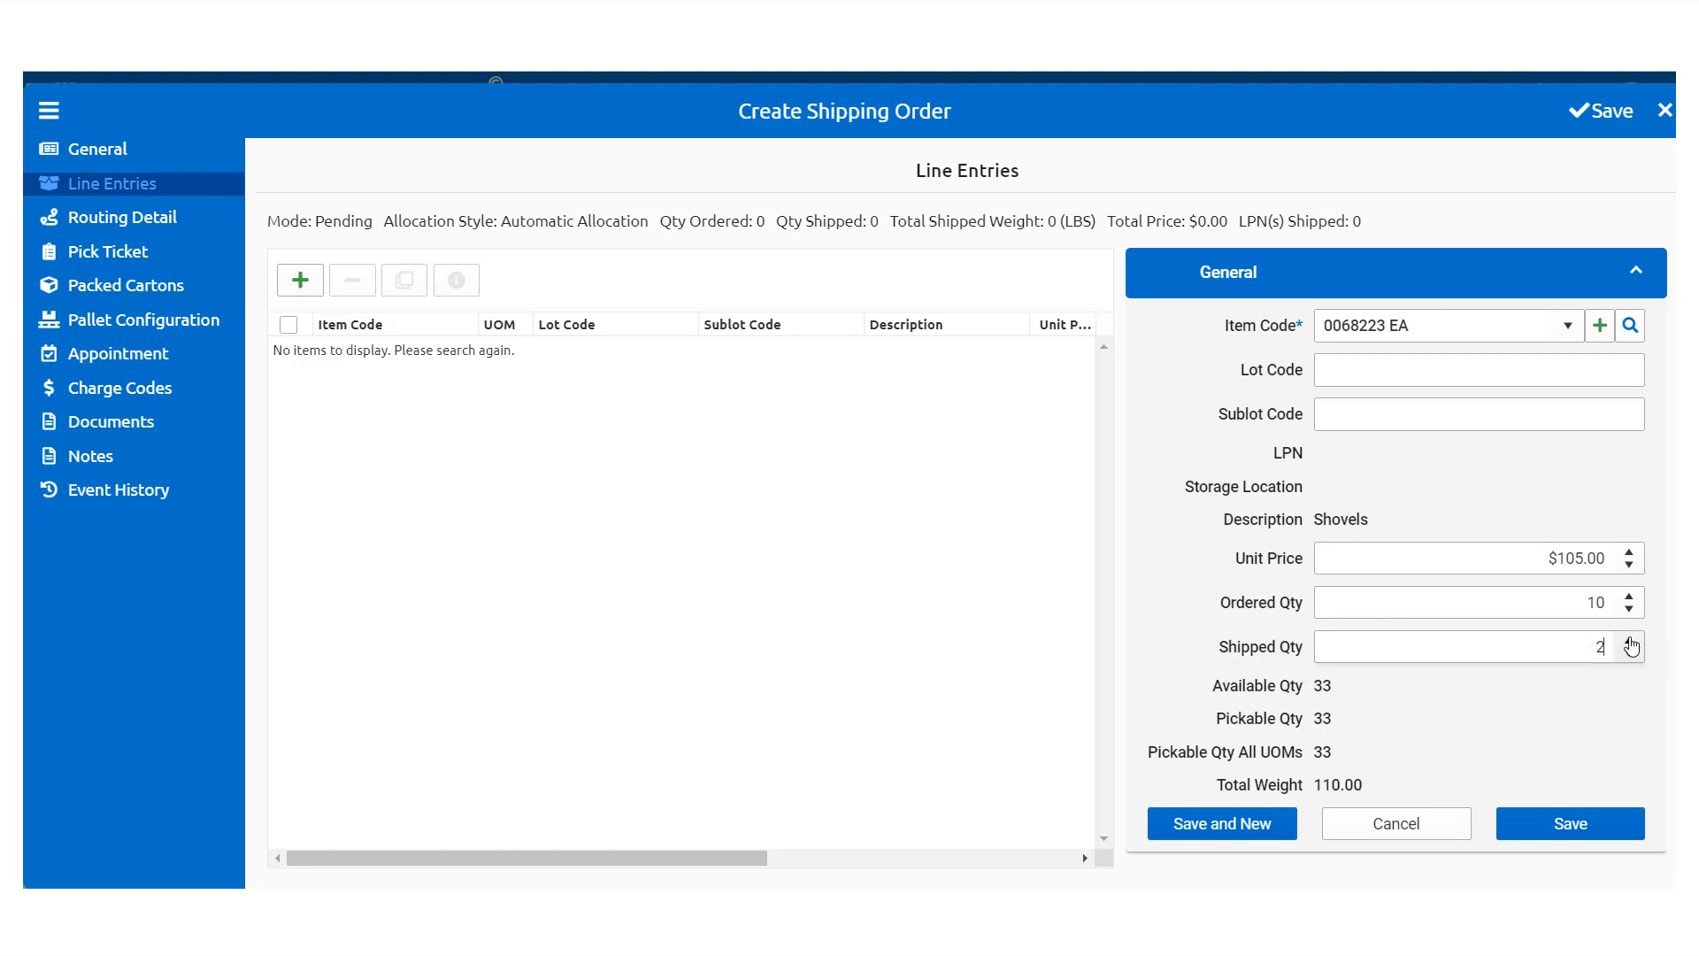
{"action": "left_click", "coordinate": [1631, 642]}
{"action": "left_click", "coordinate": [1631, 643]}
{"action": "left_click", "coordinate": [1631, 643]}
{"action": "left_click", "coordinate": [1631, 643]}
{"action": "left_click", "coordinate": [1631, 642]}
{"action": "left_click", "coordinate": [1631, 643]}
{"action": "left_click", "coordinate": [1631, 642]}
{"action": "left_click", "coordinate": [1631, 642]}
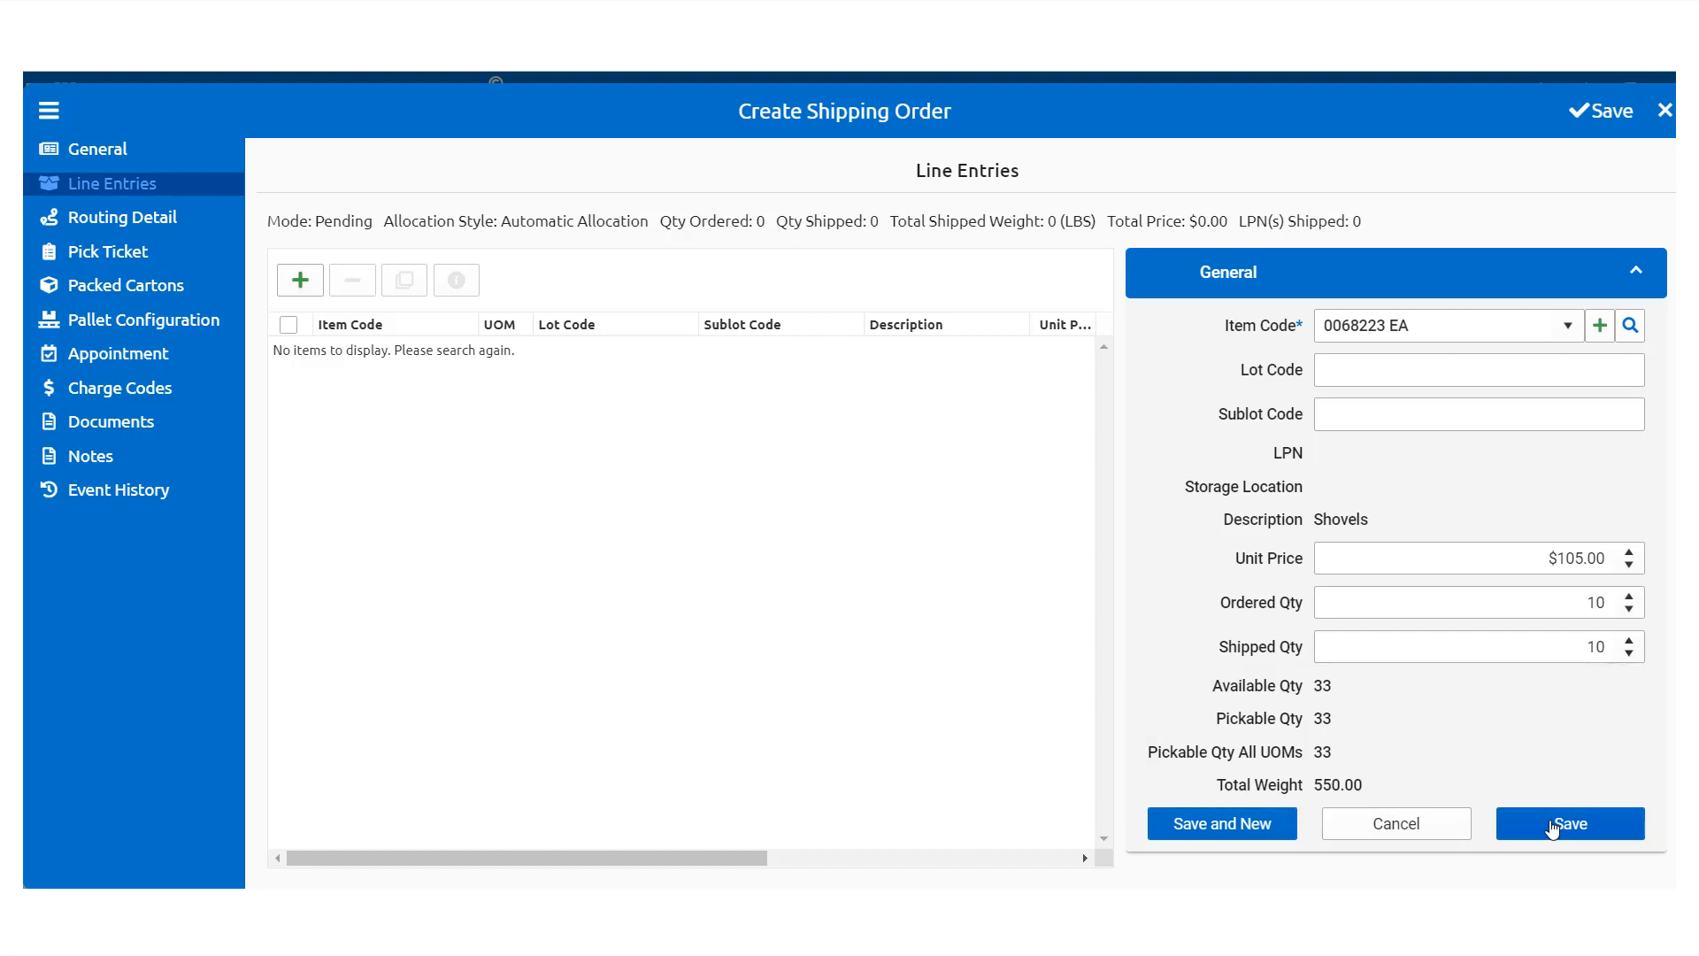
{"action": "left_click", "coordinate": [1552, 827]}
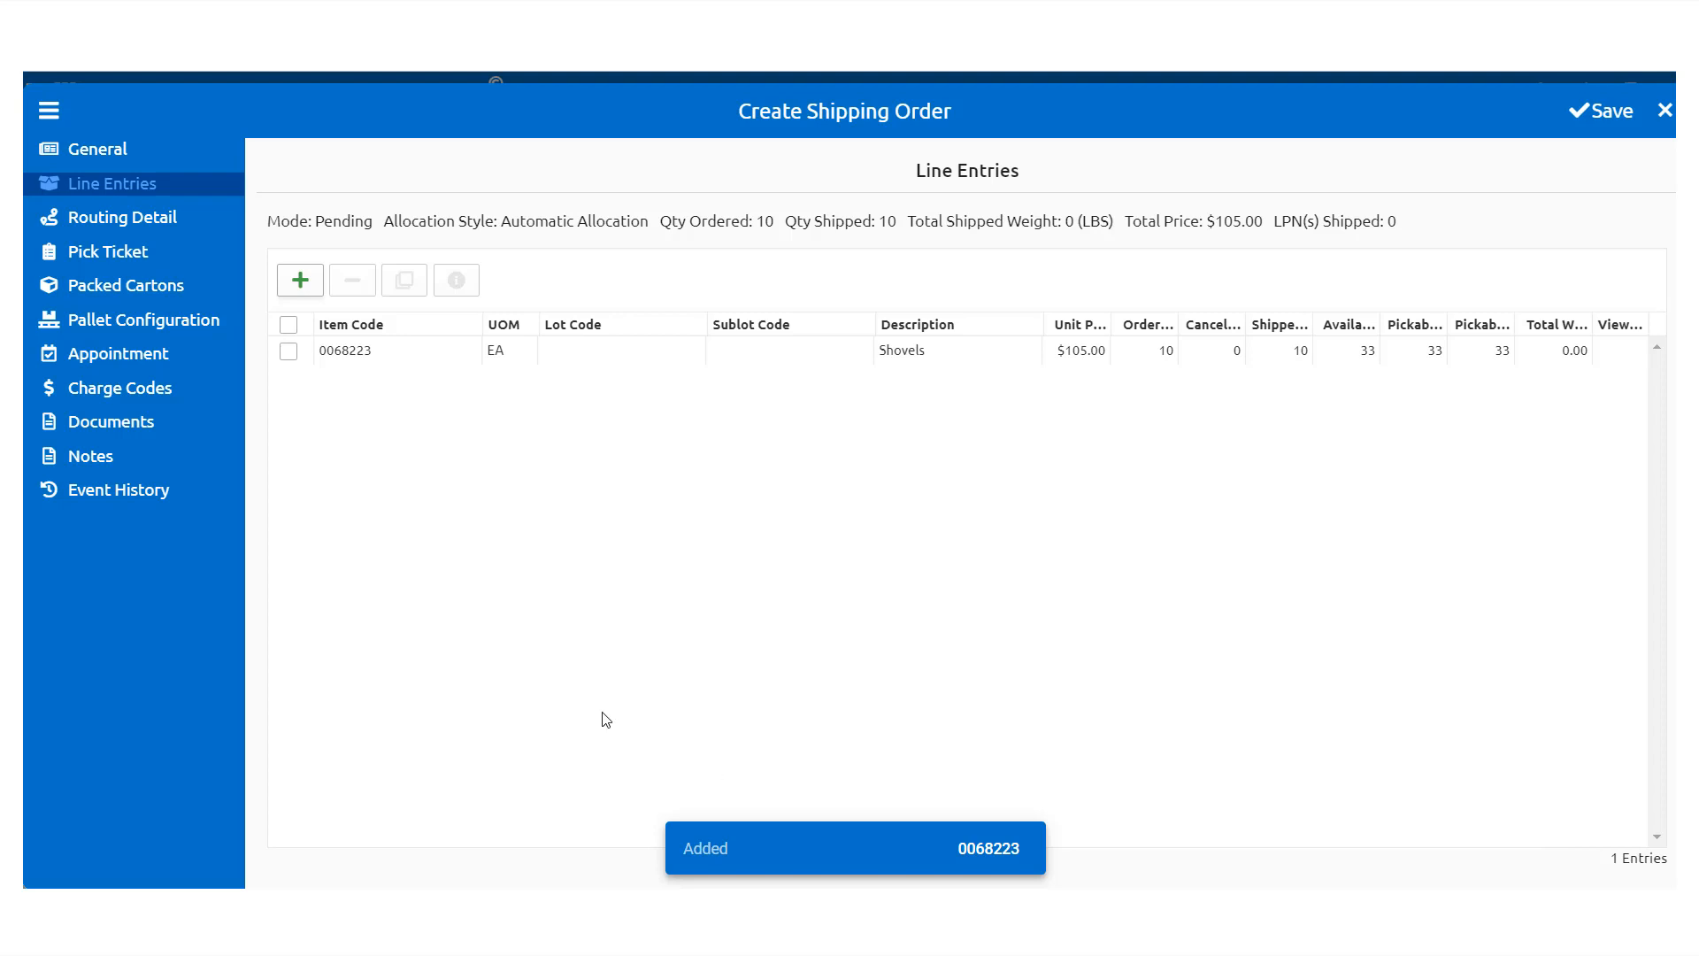
Step: Start a manual-location line for item 659832 CS:10:4 with a $85.00 unit price
{"action": "left_click", "coordinate": [309, 284]}
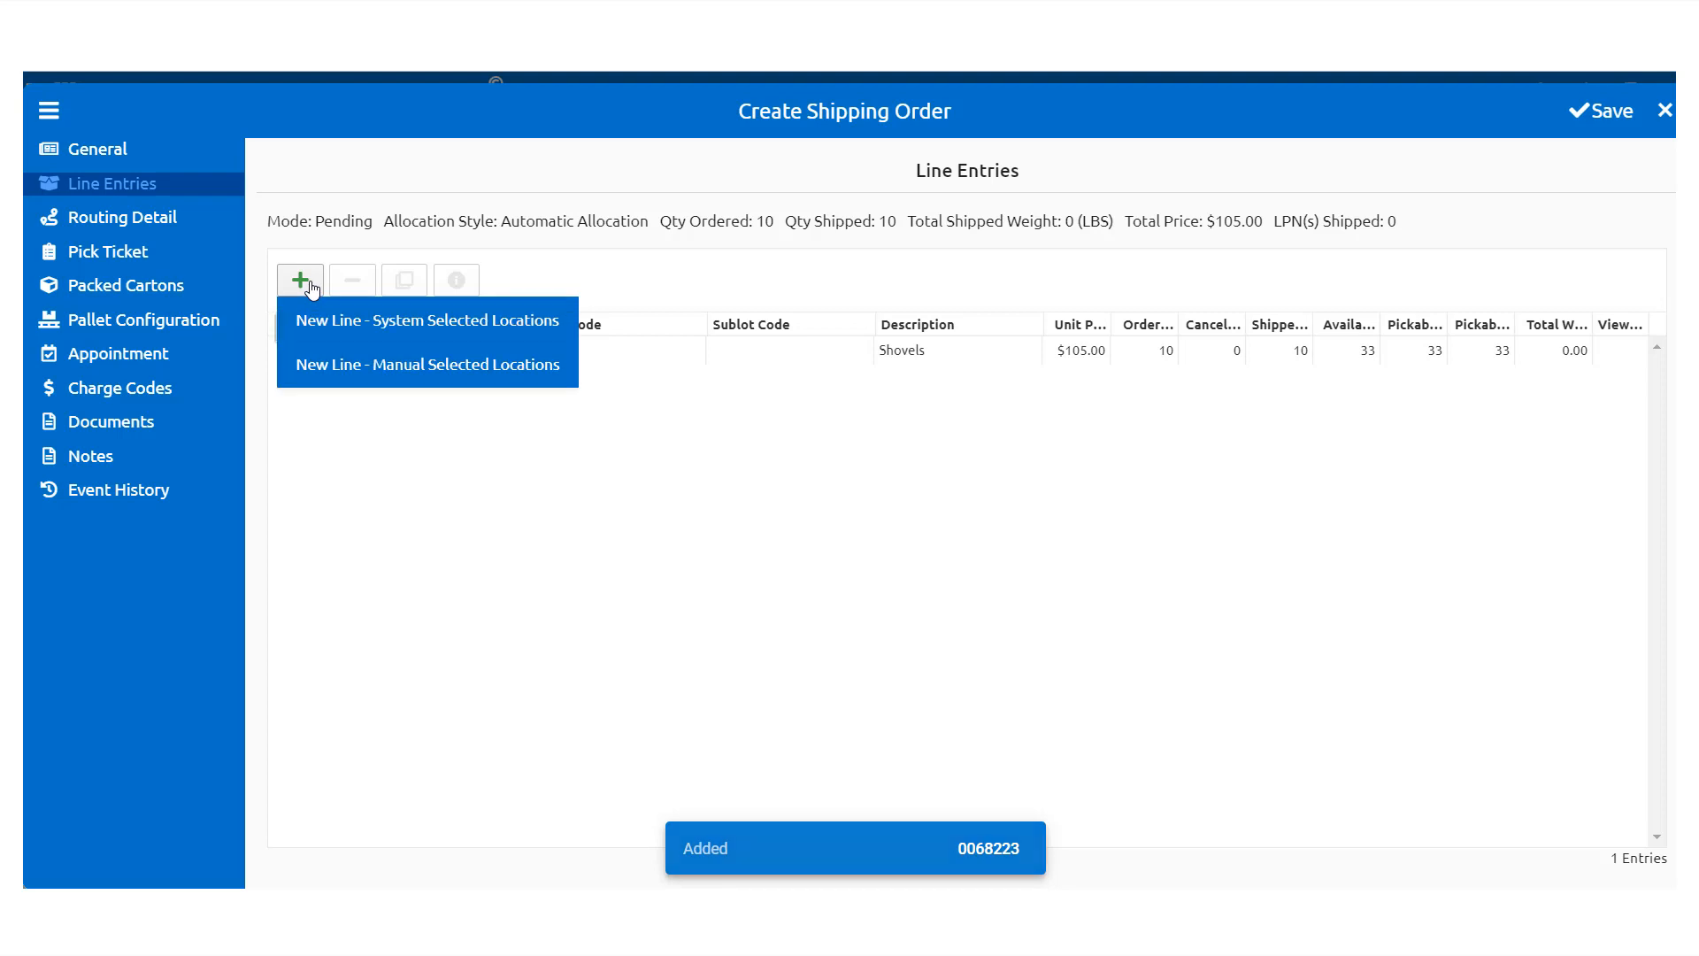
{"action": "left_click", "coordinate": [318, 366]}
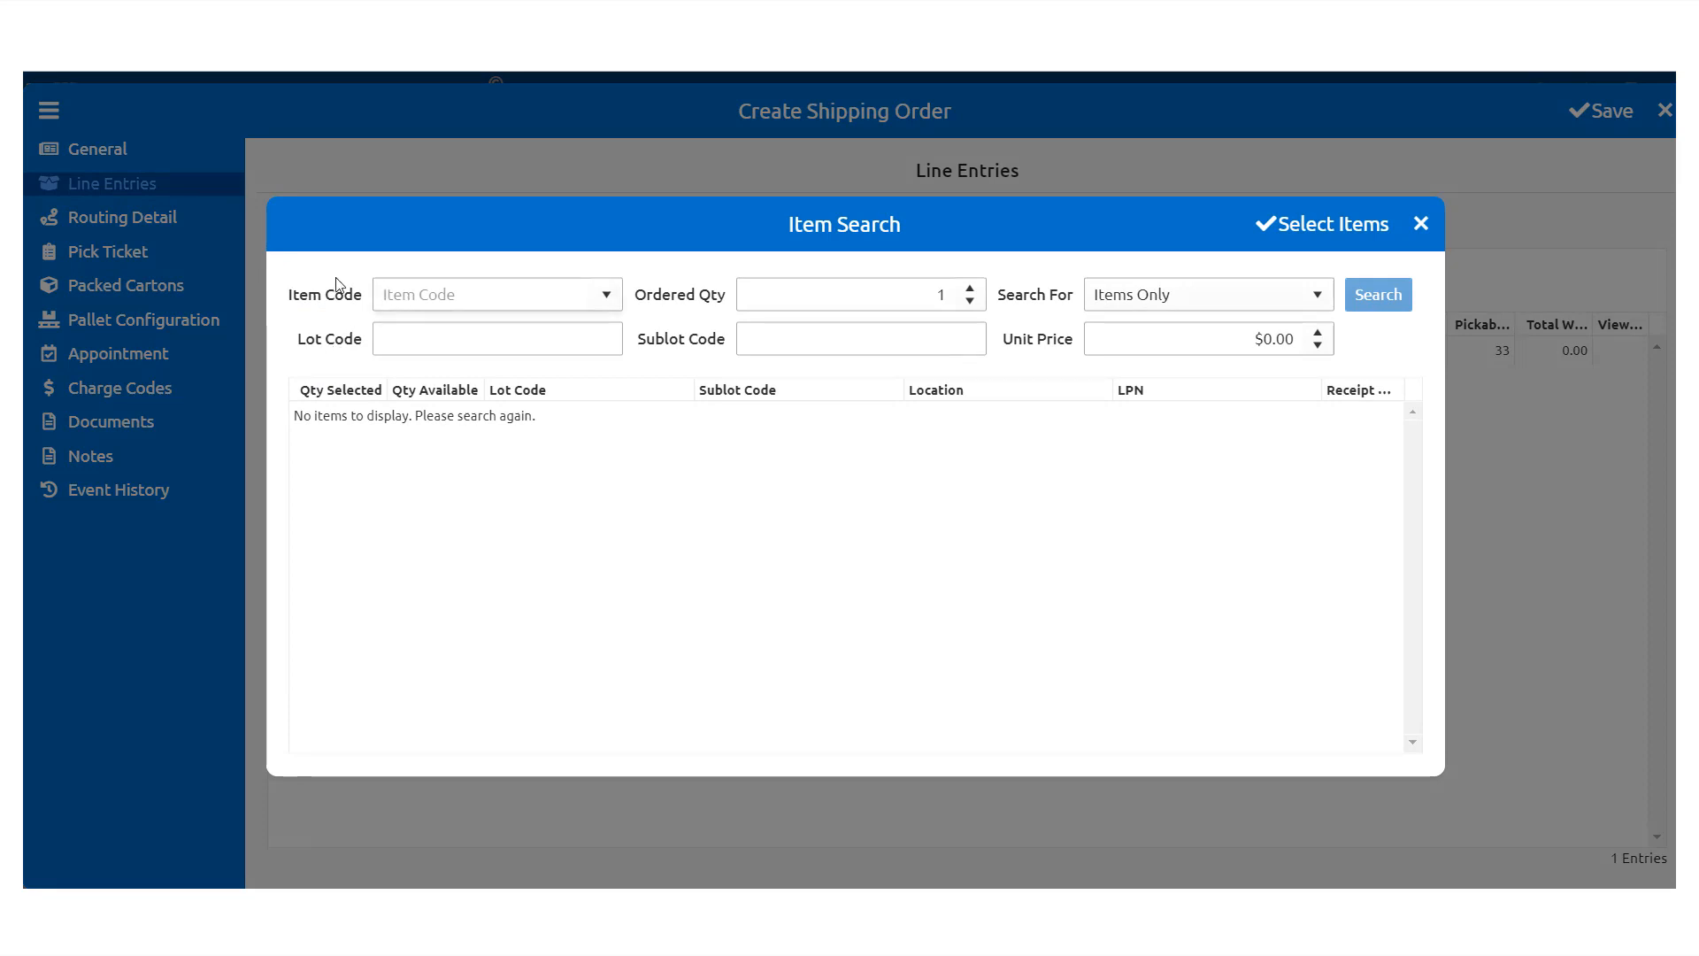
{"action": "type", "text": "659"}
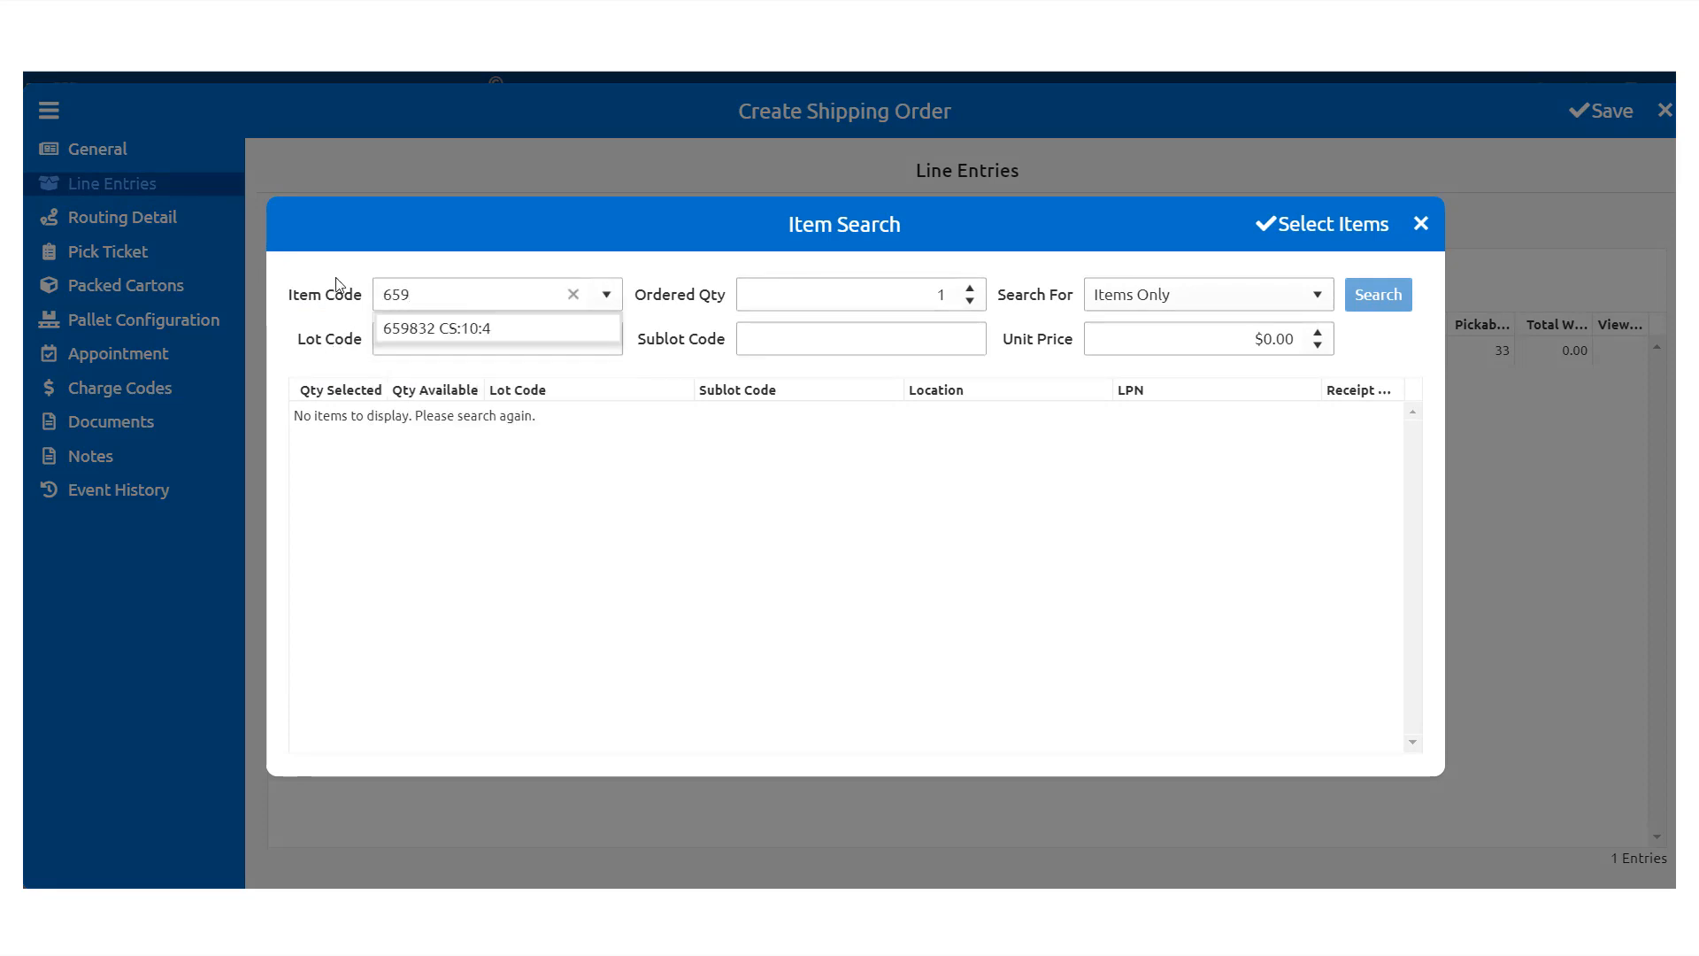
{"action": "left_click", "coordinate": [423, 332]}
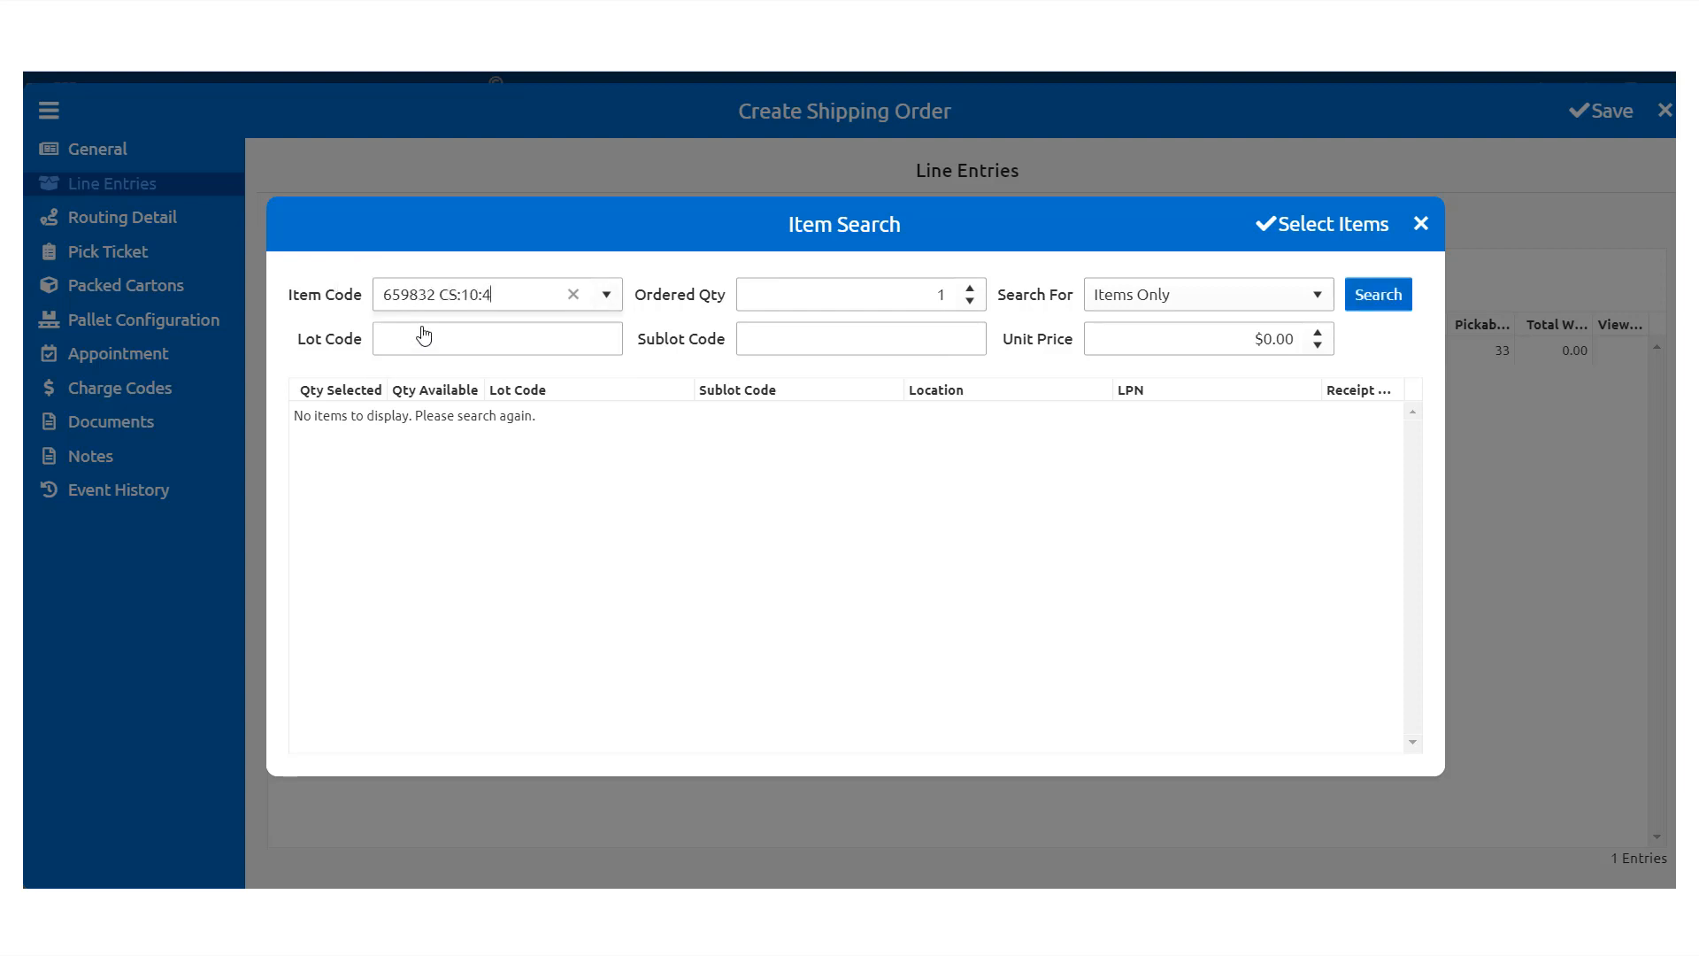
{"action": "left_click", "coordinate": [971, 289]}
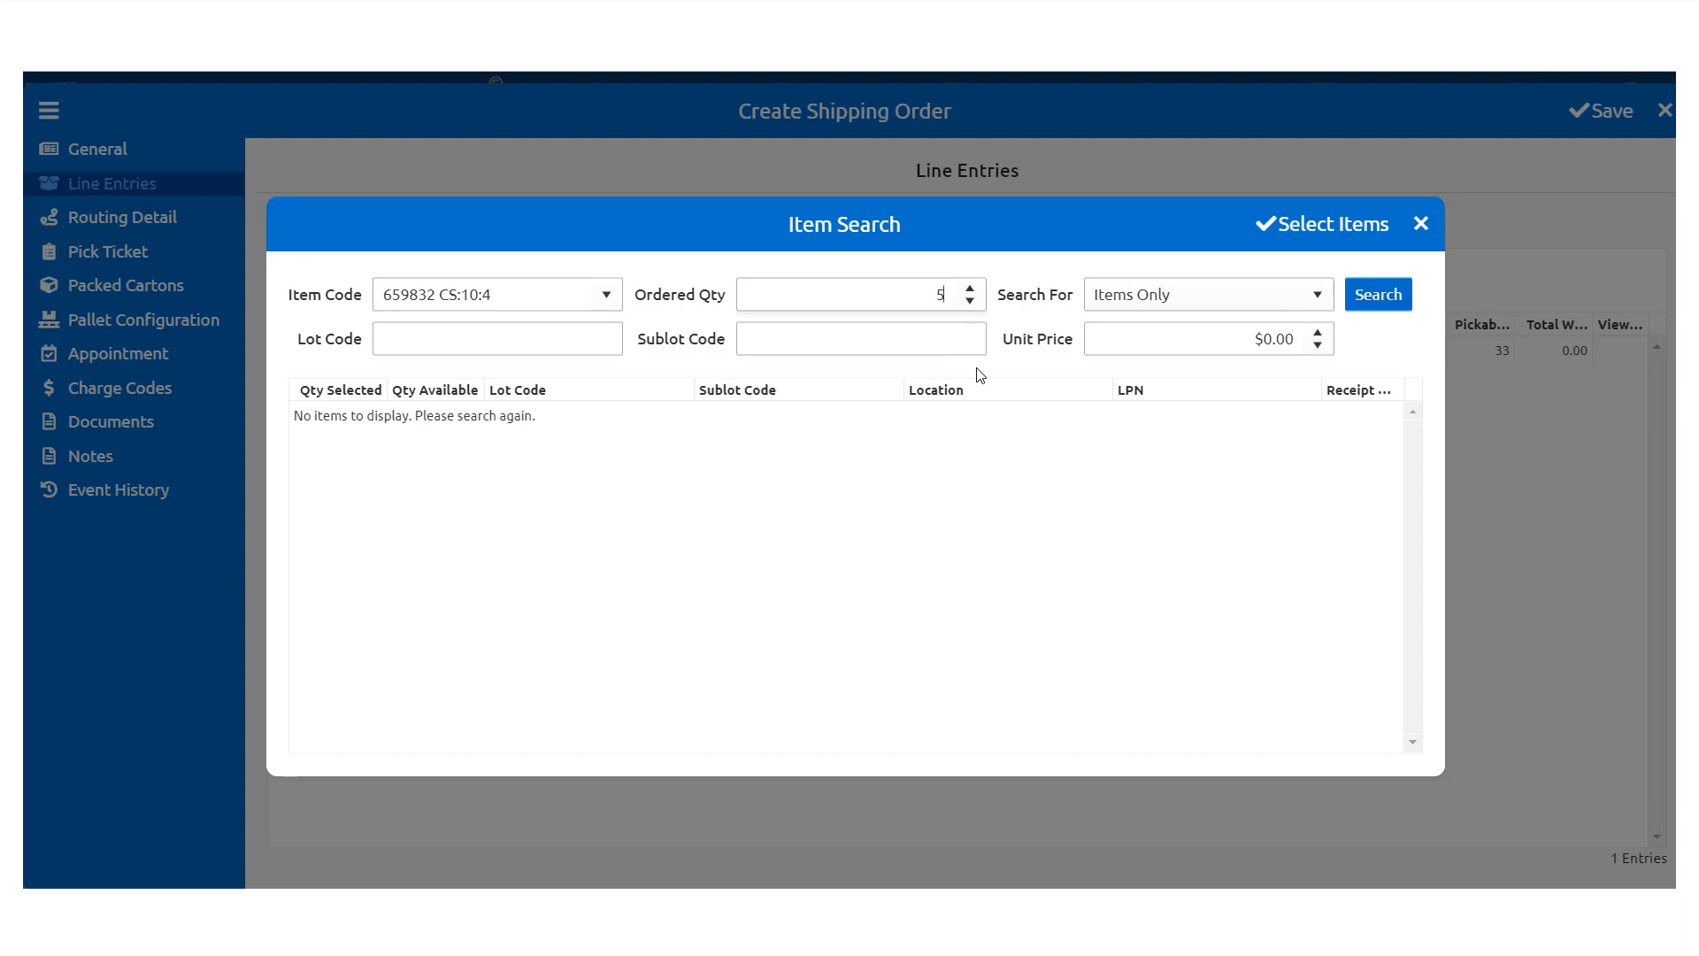
{"action": "left_click", "coordinate": [1320, 333]}
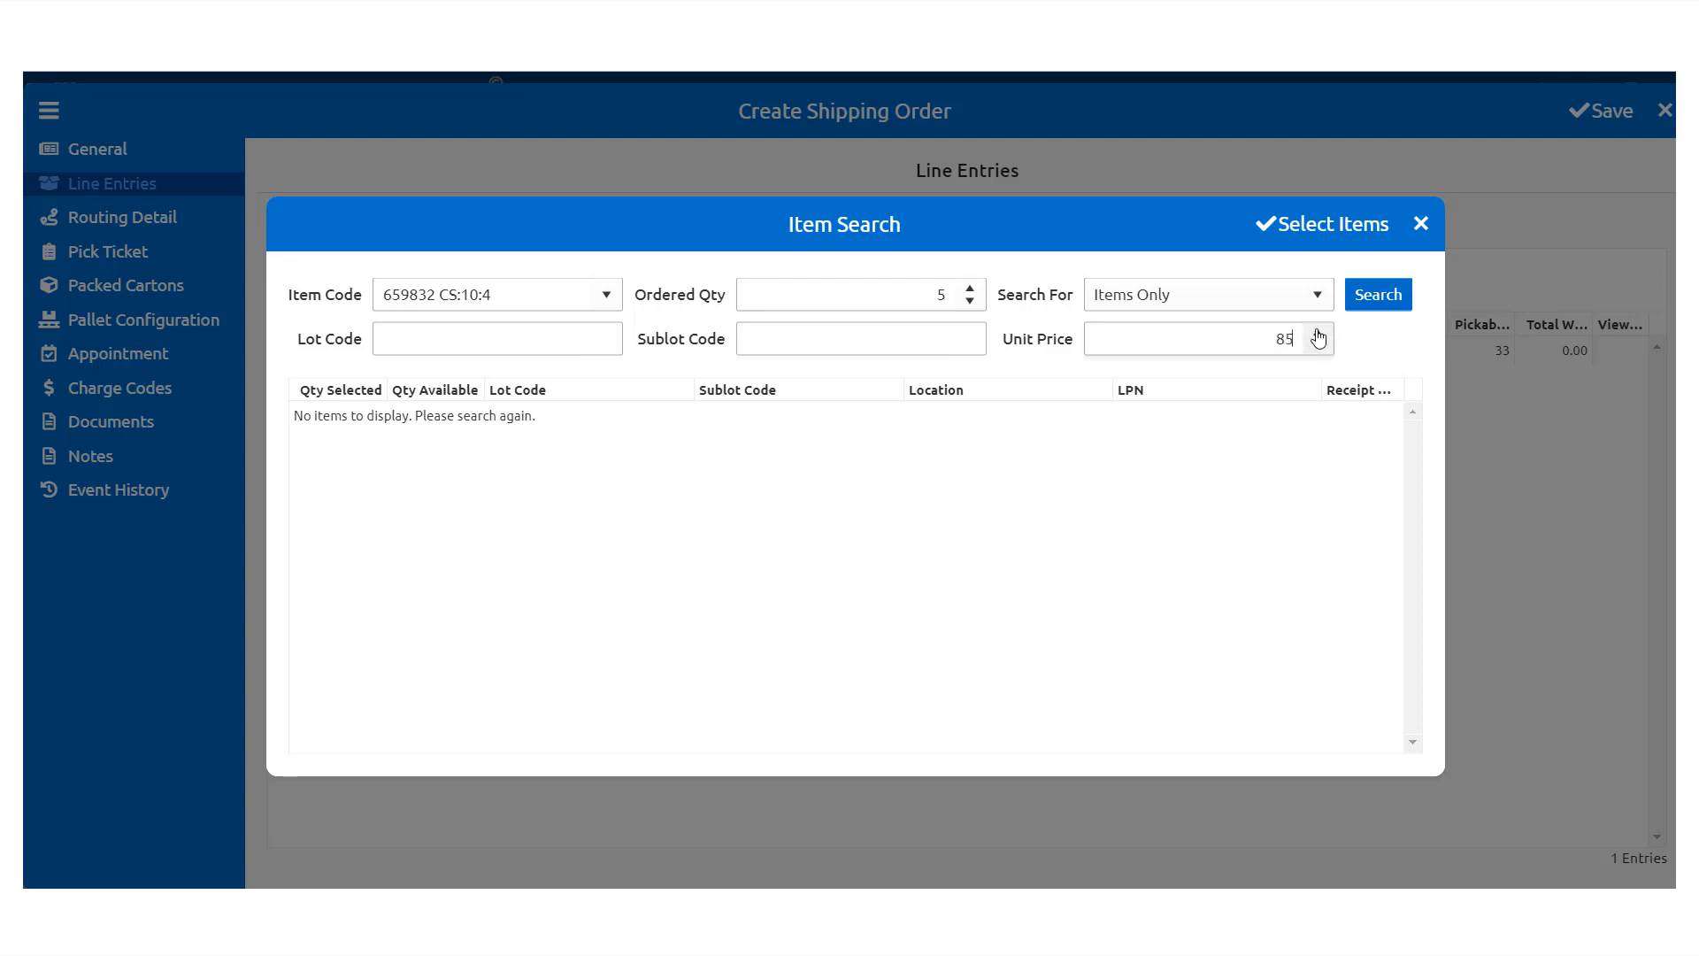
{"action": "left_click", "coordinate": [1363, 359]}
Step: Take 5 units from LPN 118, clearing the first stock row, and add them to the order
{"action": "left_click", "coordinate": [1363, 299]}
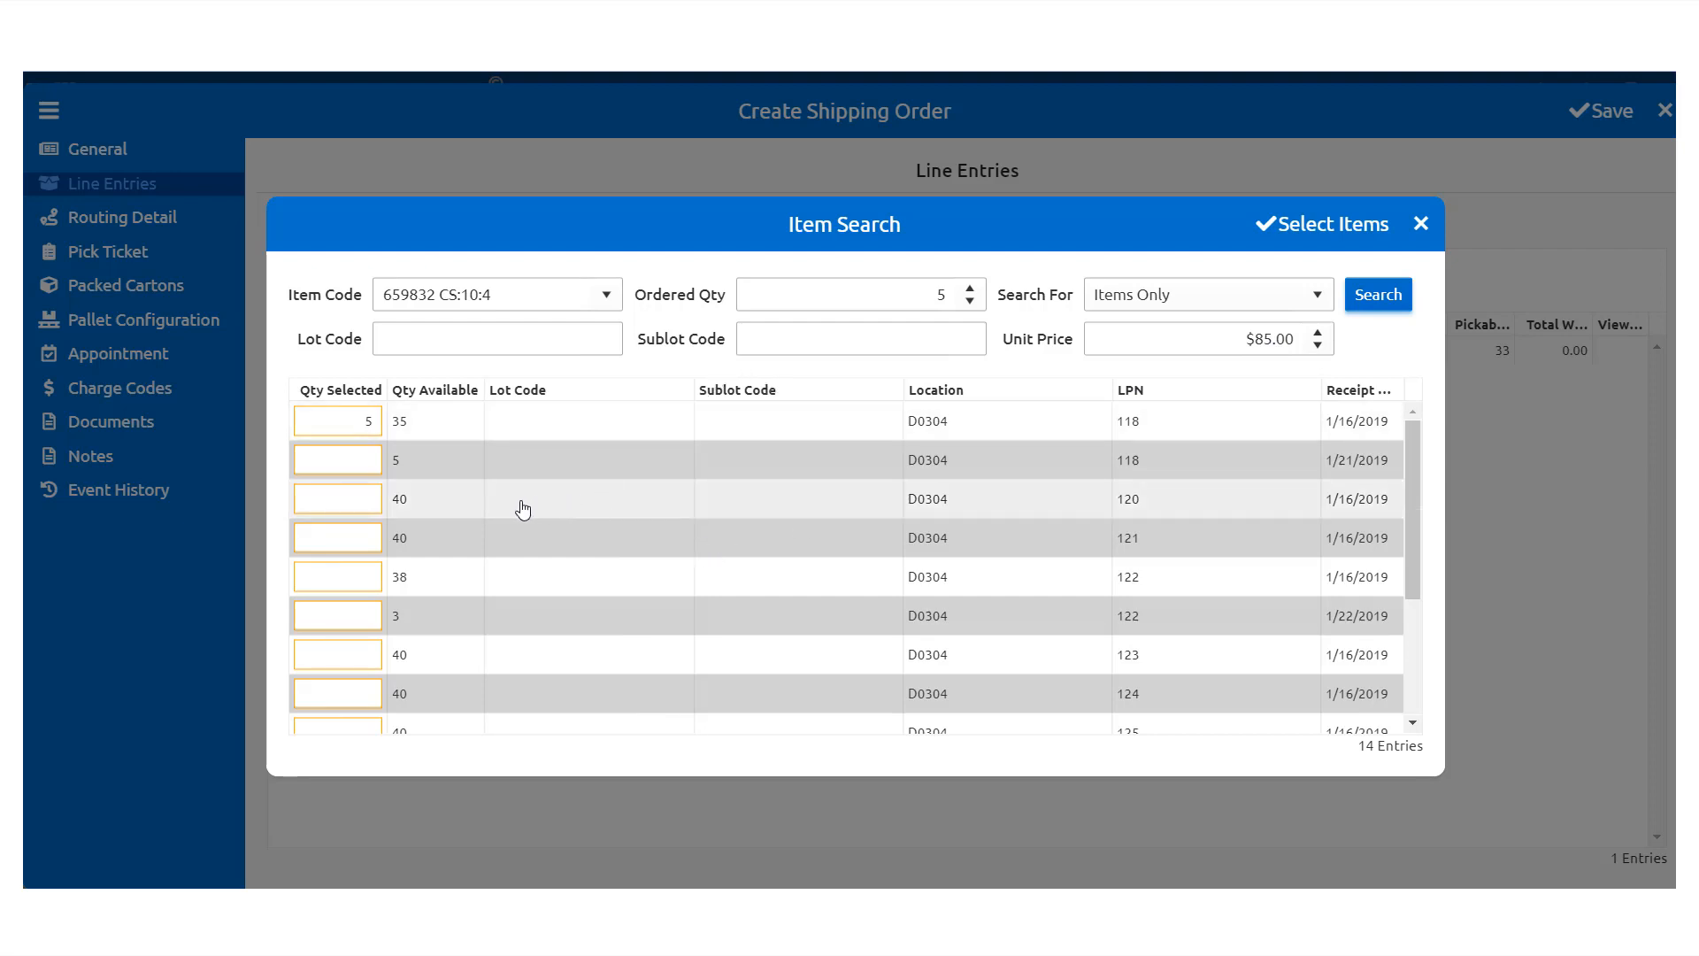
{"action": "scroll", "coordinate": [448, 500], "scroll_direction": "down", "scroll_amount": 1}
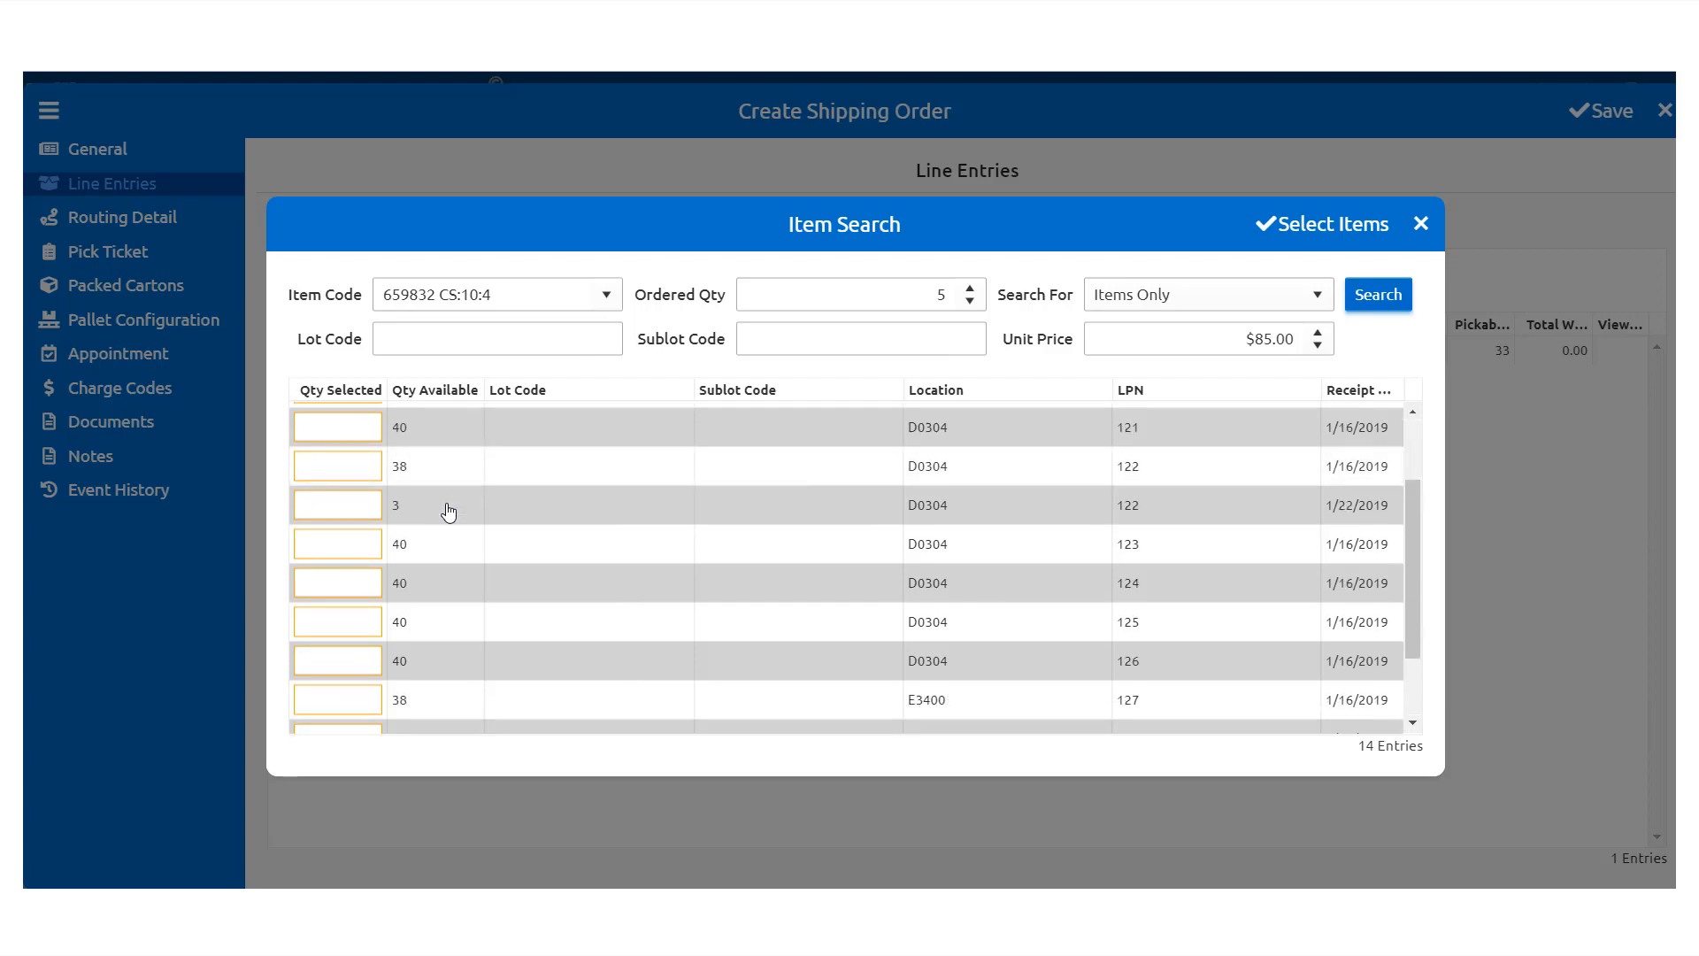
{"action": "scroll", "coordinate": [448, 512], "scroll_direction": "down", "scroll_amount": 1}
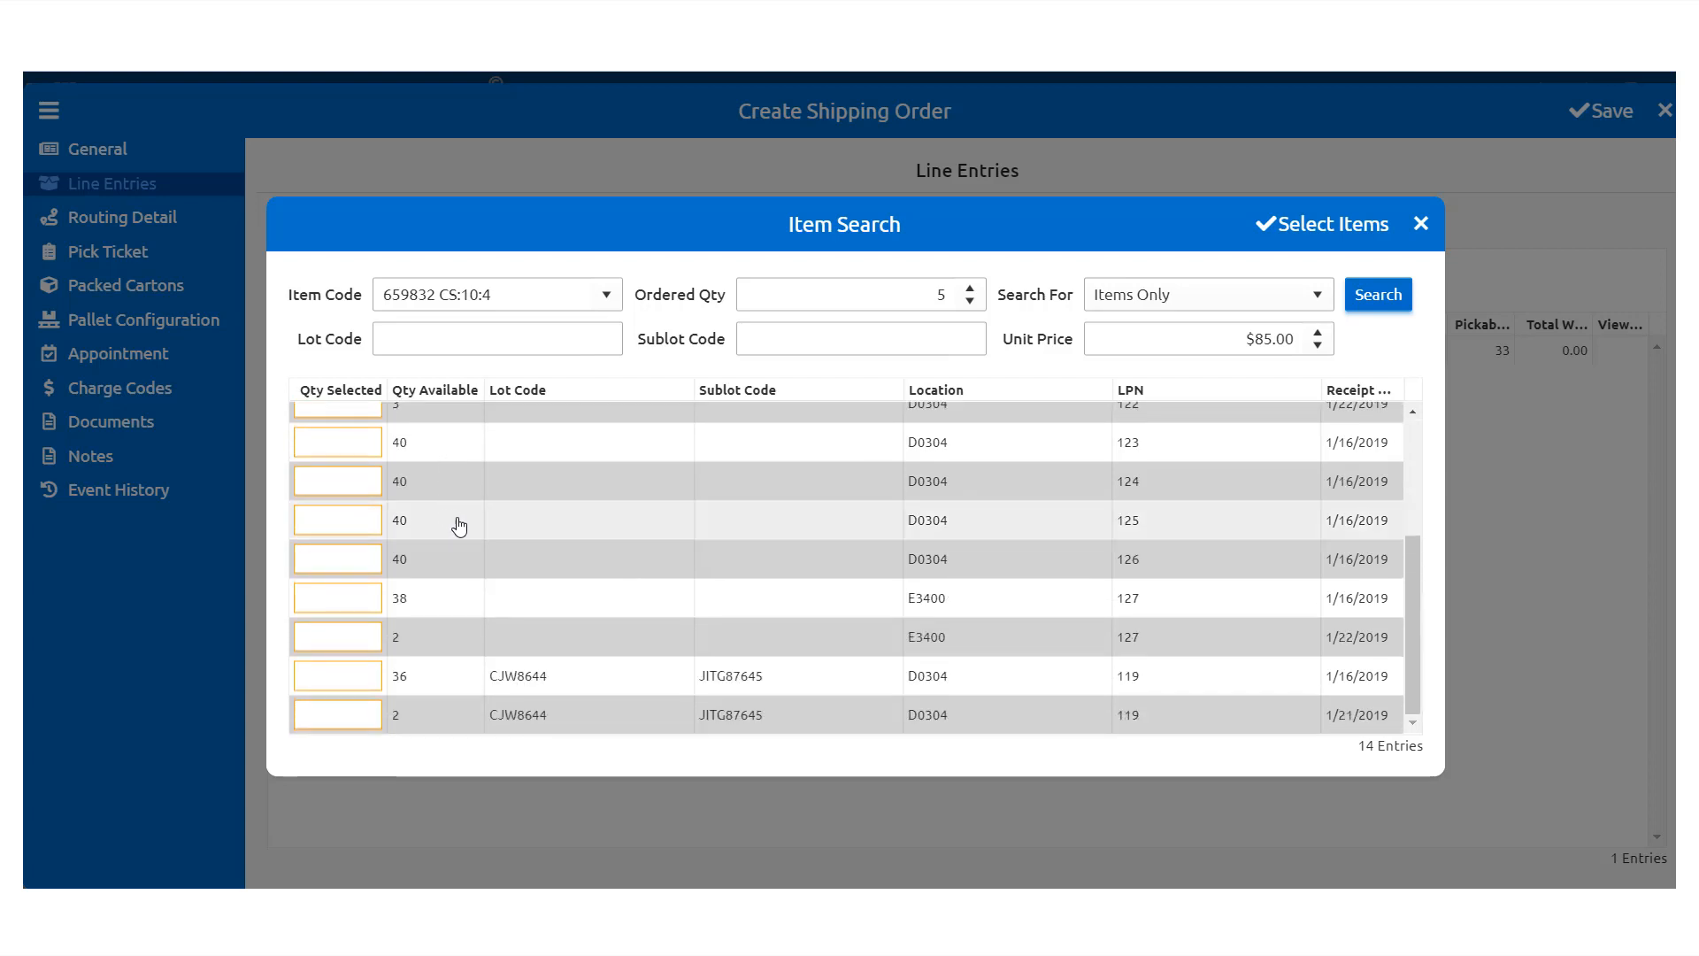
{"action": "scroll", "coordinate": [464, 545], "scroll_direction": "up", "scroll_amount": 3}
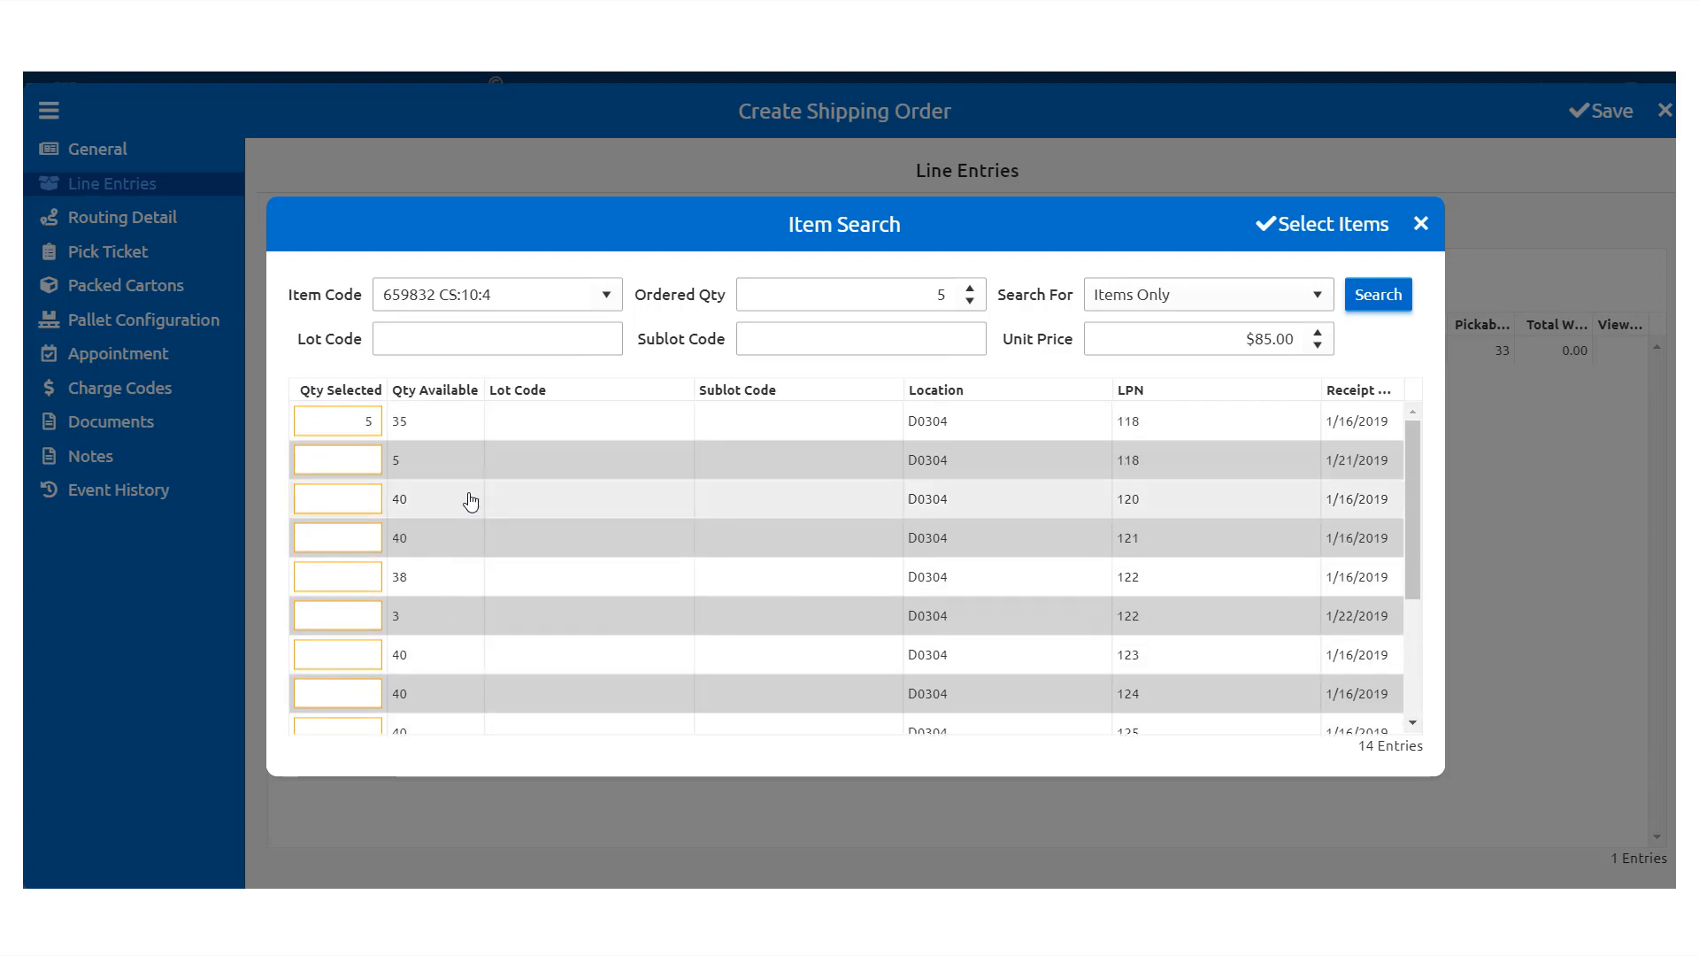
{"action": "left_click", "coordinate": [444, 457]}
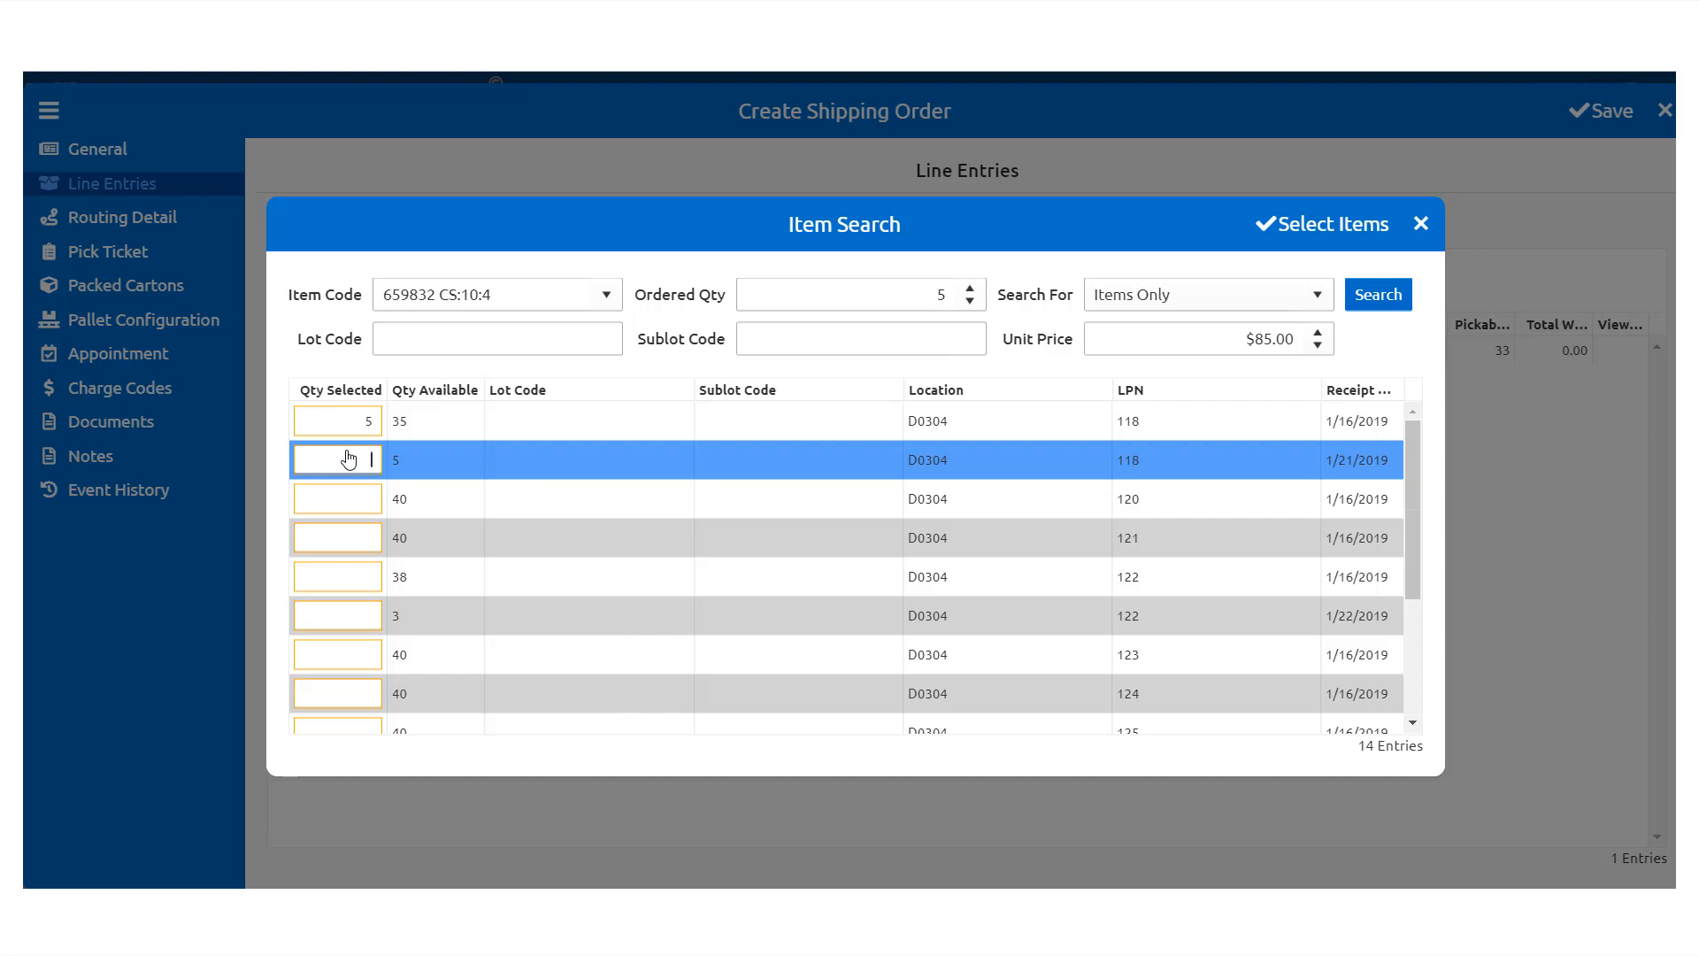
{"action": "type", "text": "5"}
{"action": "left_click", "coordinate": [375, 422]}
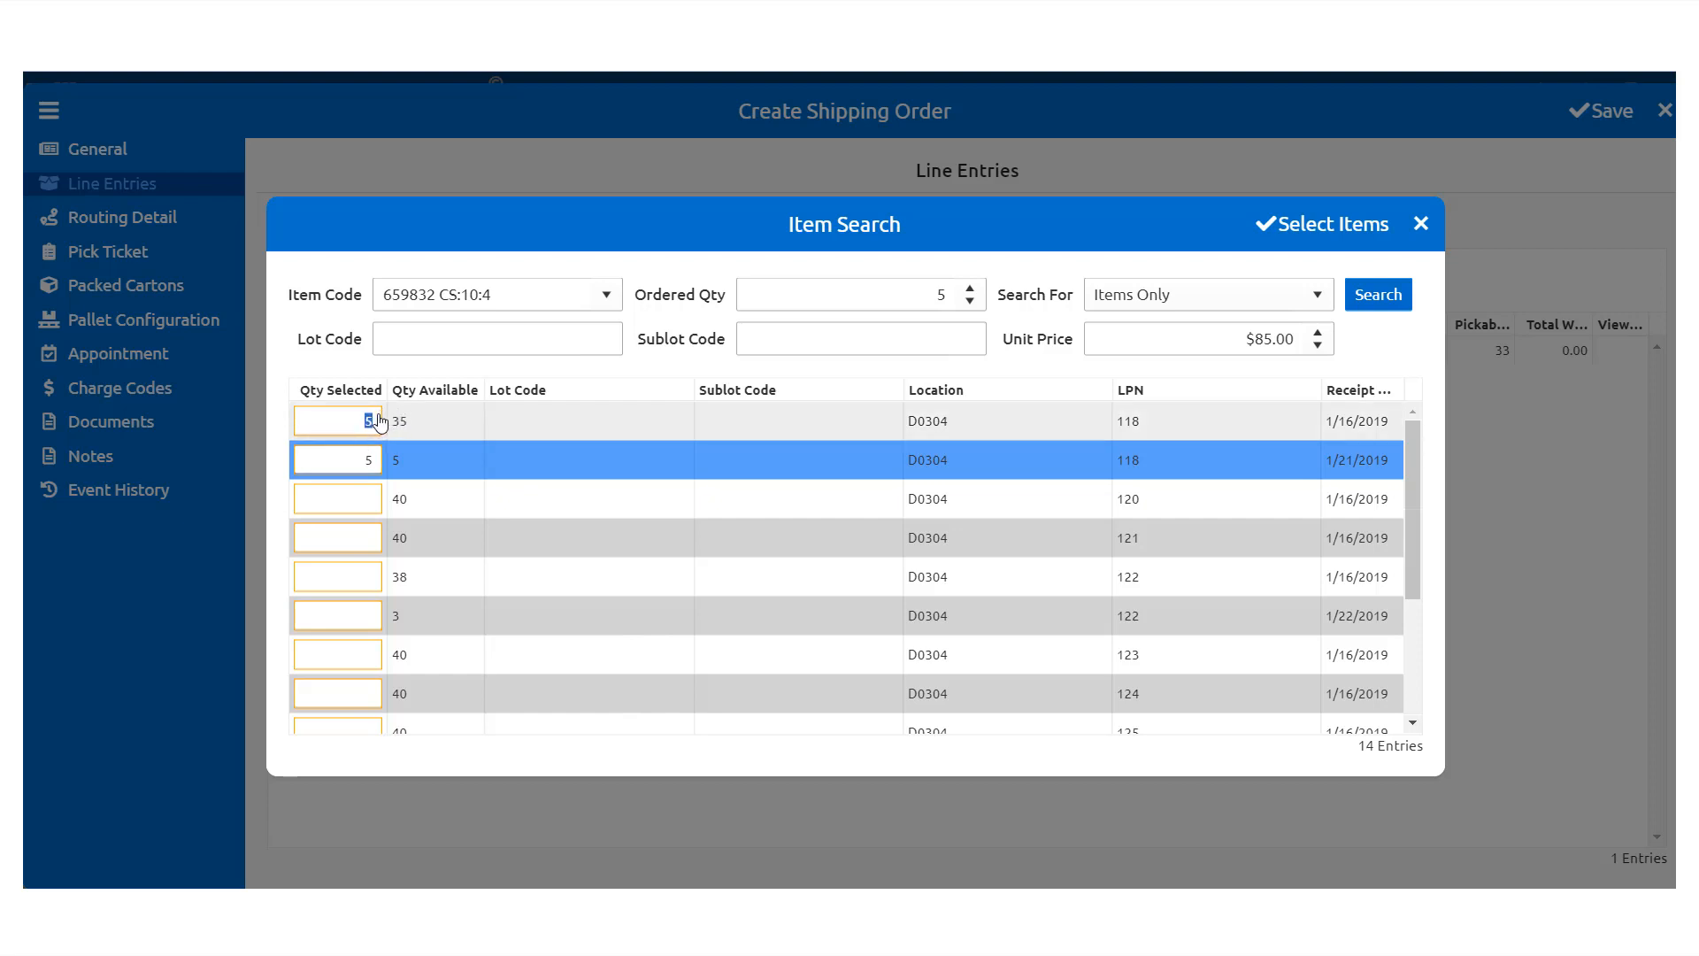
{"action": "key", "text": "BackSpace"}
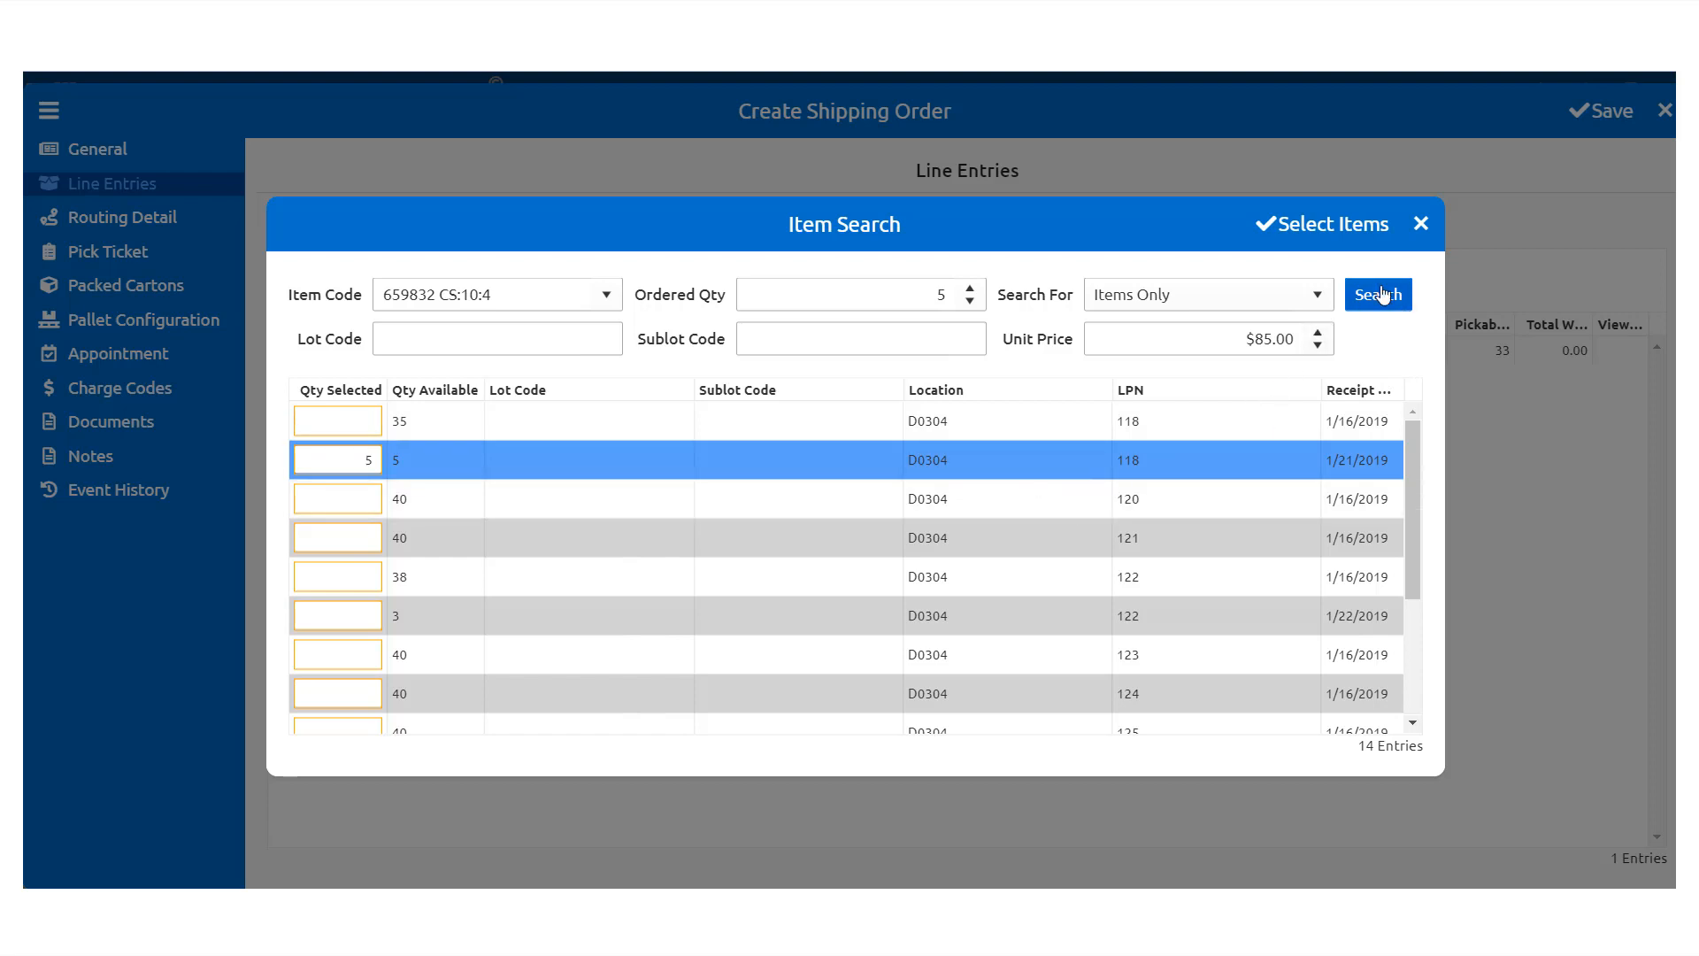
{"action": "left_click", "coordinate": [1355, 238]}
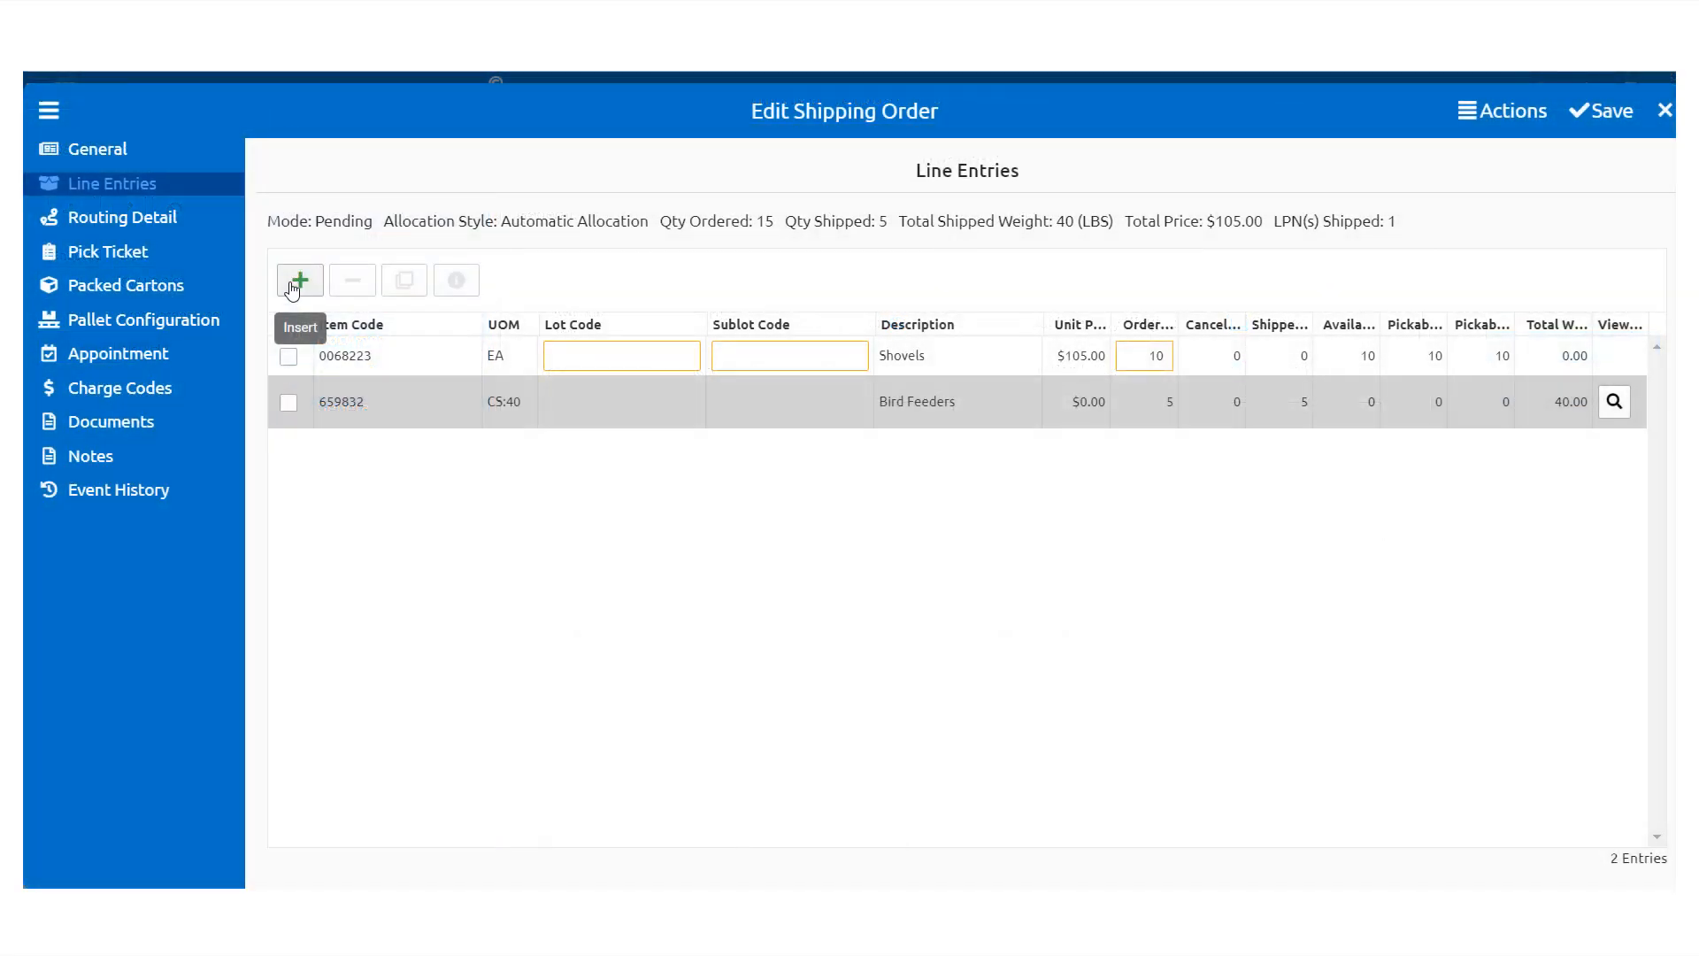
Step: Add a manual-location Sprinkler Heads line for item 1234567 with ordered quantity 50
{"action": "left_click", "coordinate": [293, 290]}
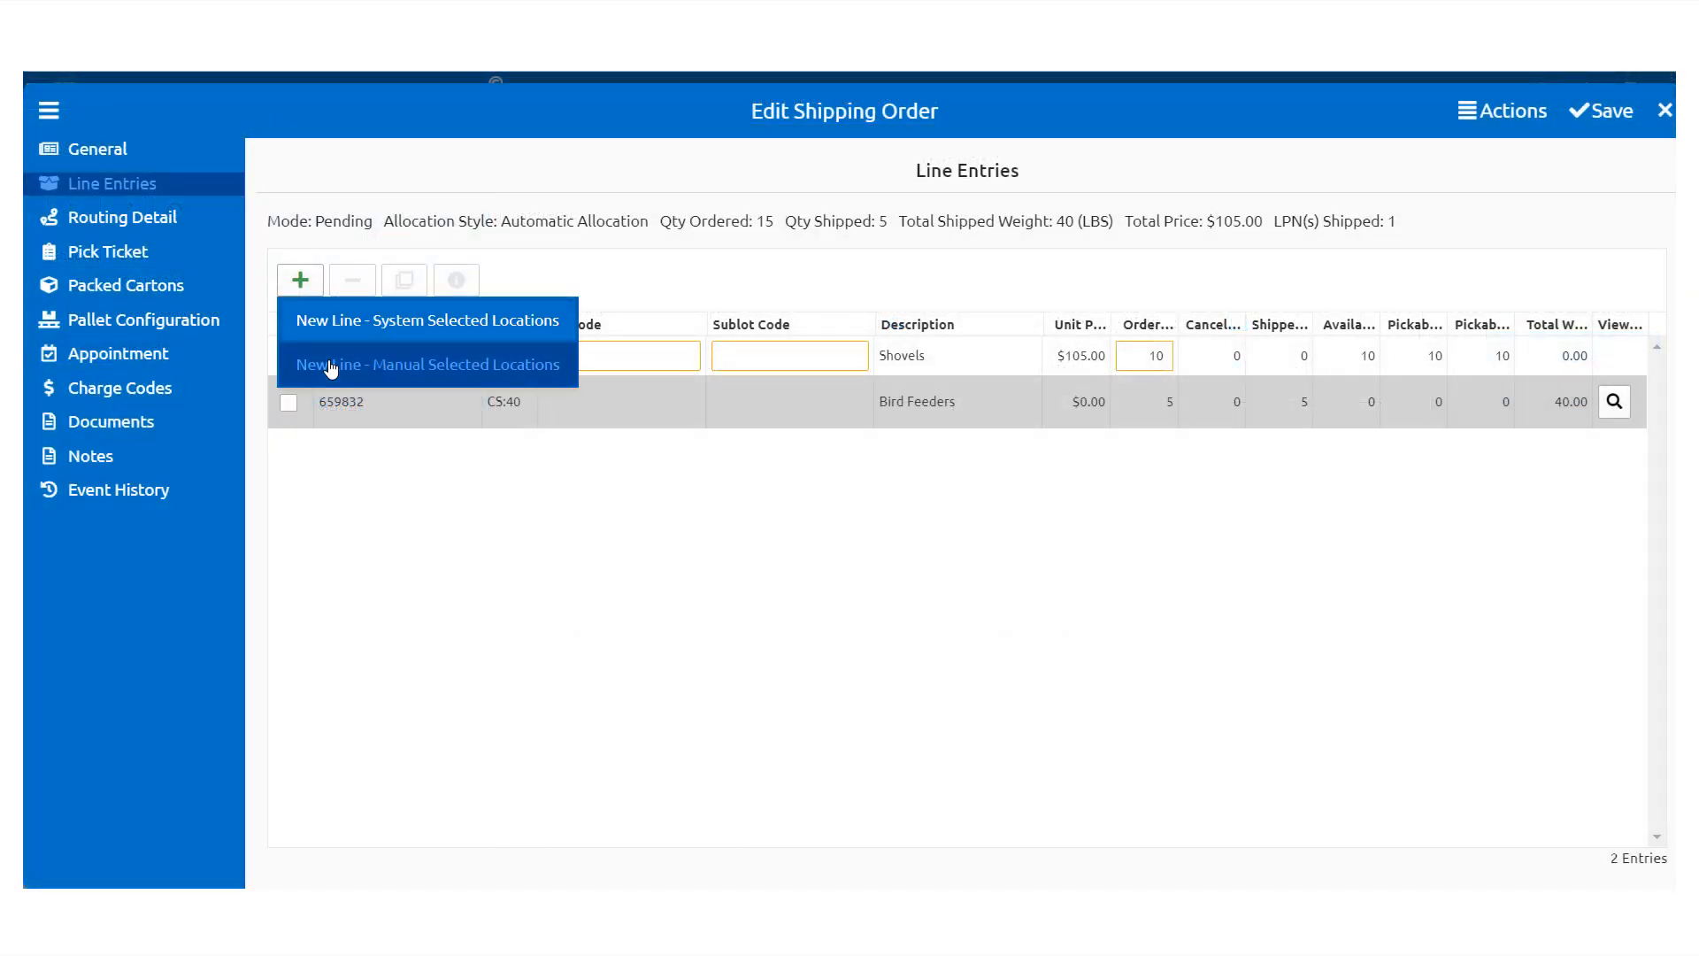
{"action": "left_click", "coordinate": [421, 372]}
{"action": "type", "text": "123"}
{"action": "left_click", "coordinate": [459, 334]}
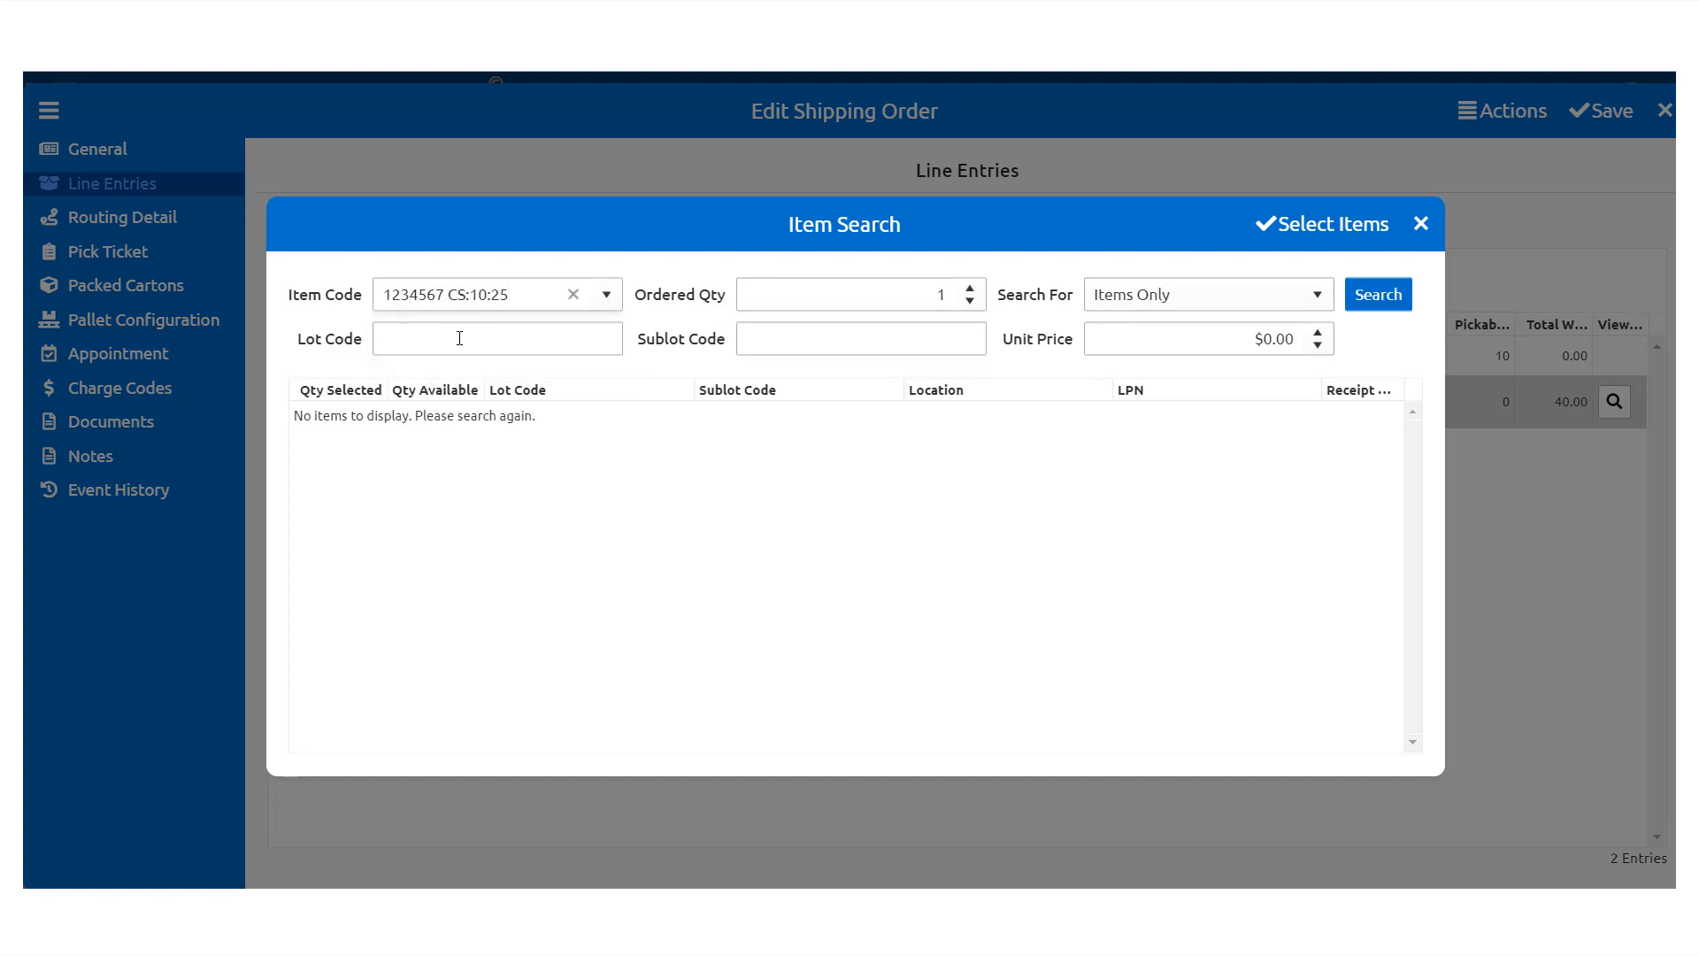
{"action": "left_click", "coordinate": [954, 295]}
{"action": "type", "text": "52"}
{"action": "double_click", "coordinate": [970, 301]}
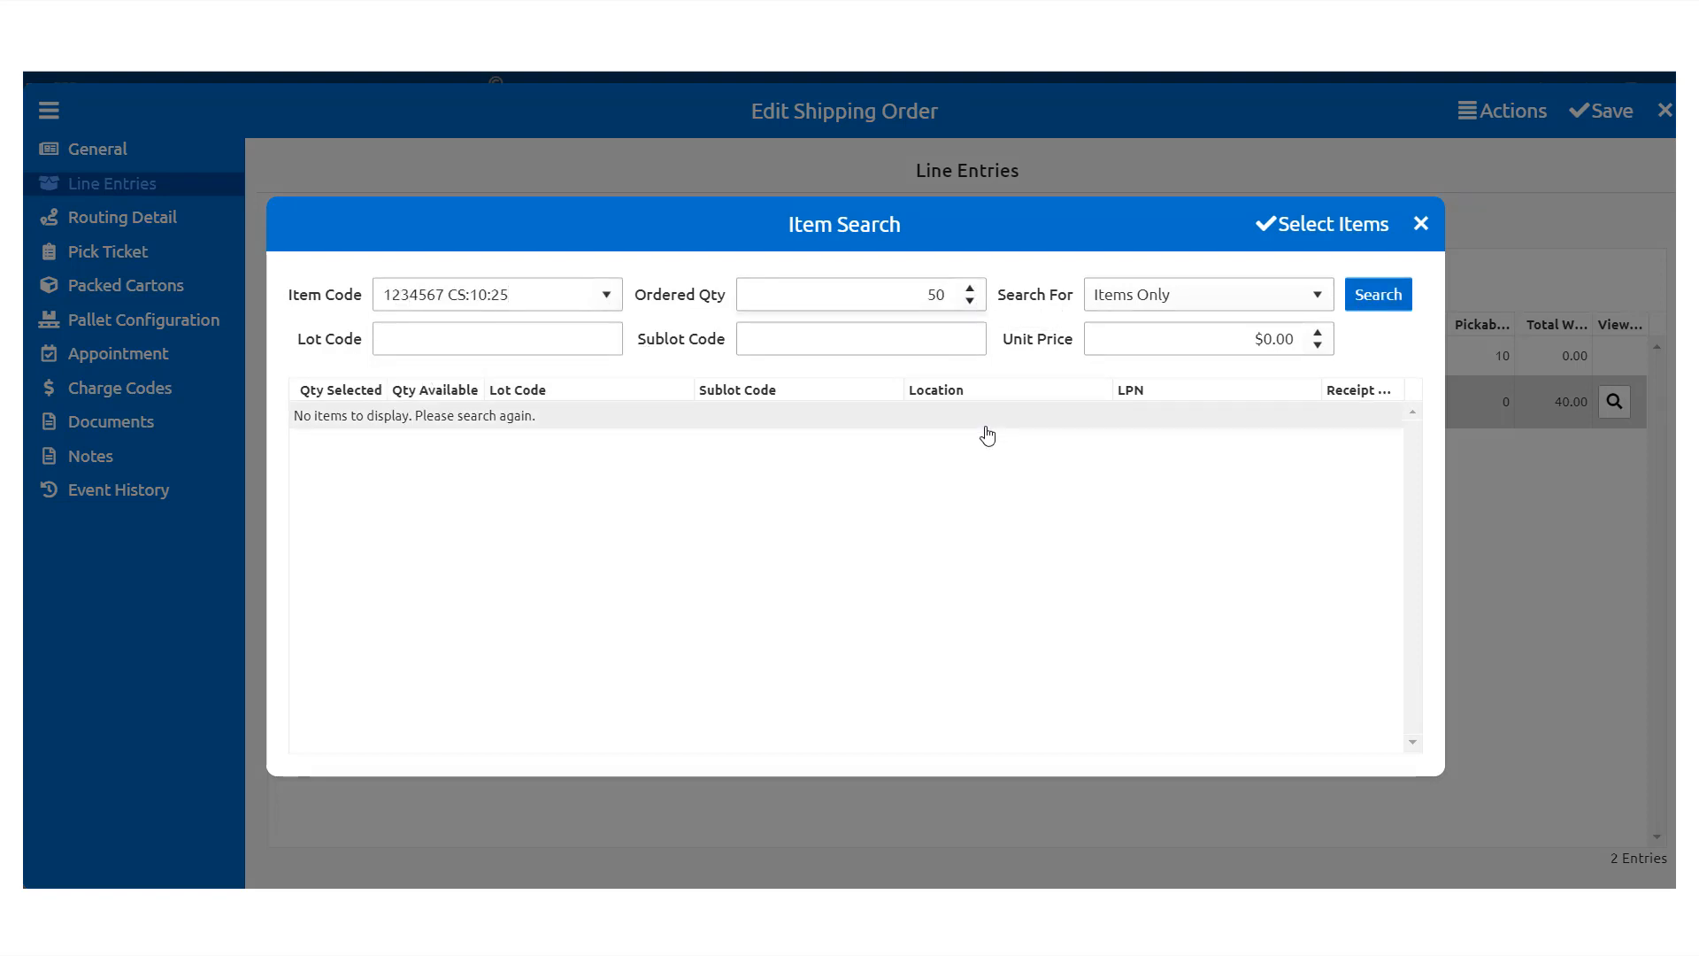
{"action": "left_click", "coordinate": [1352, 305]}
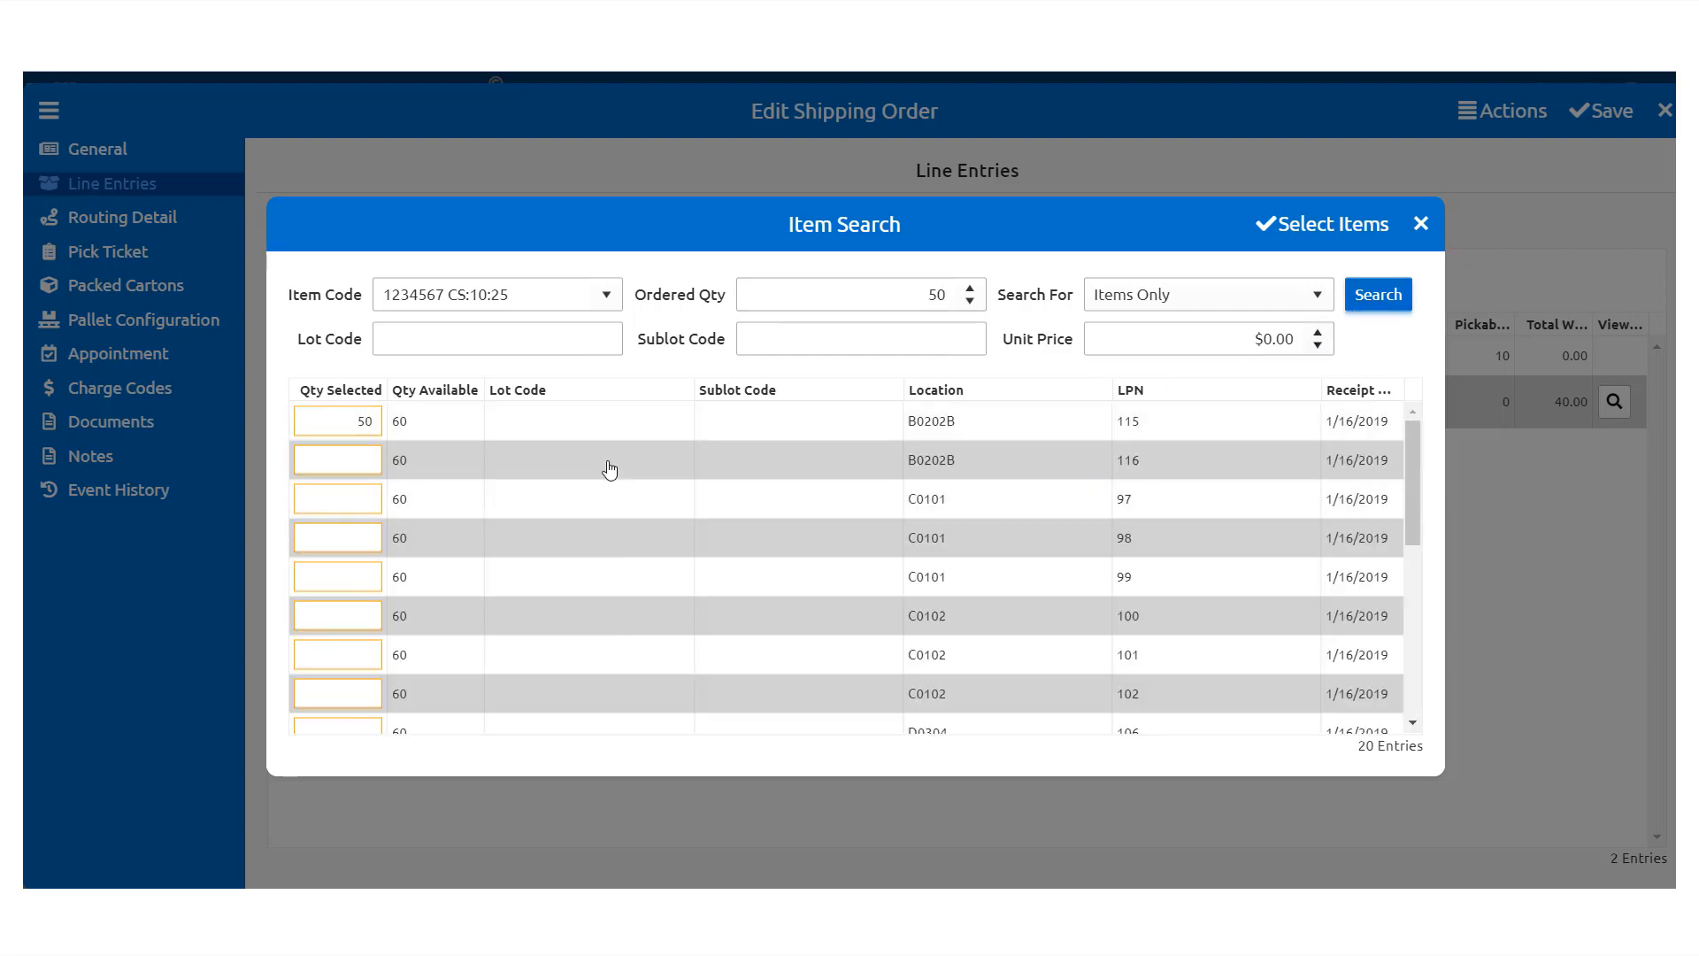
{"action": "left_click", "coordinate": [987, 425]}
{"action": "left_click", "coordinate": [1290, 224]}
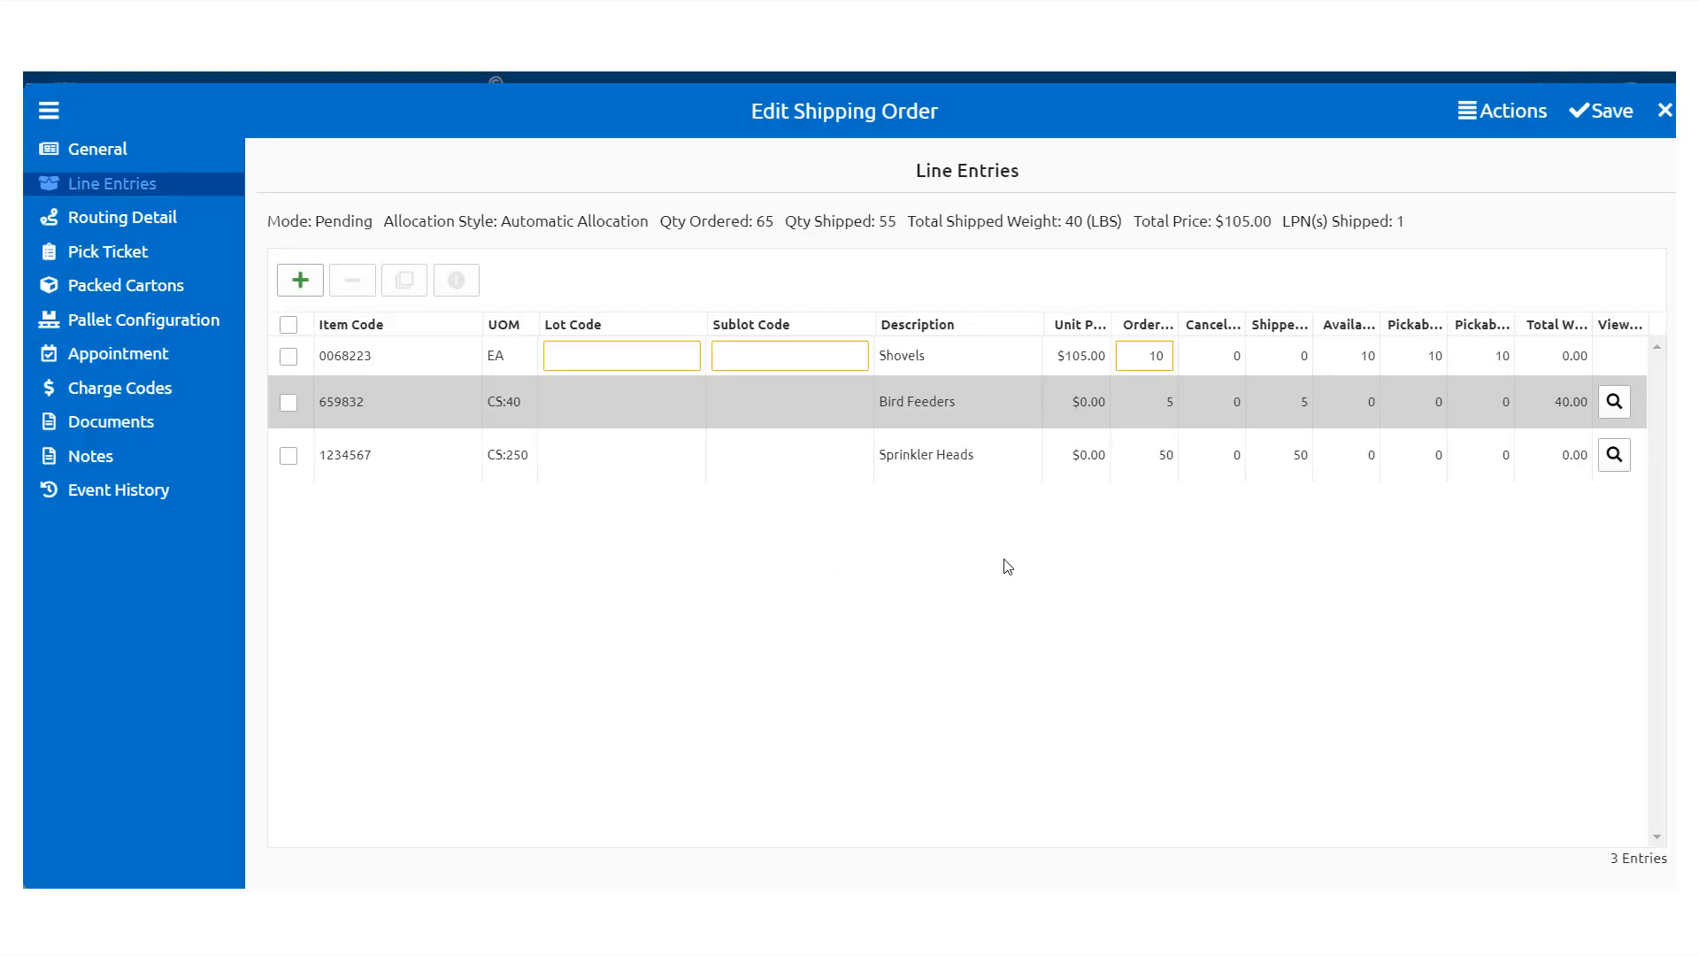
Step: Add item 438203 Seed Variety Pack at $50.00 with 20 ordered and shipped, and save it
{"action": "left_click", "coordinate": [300, 280]}
{"action": "left_click", "coordinate": [1387, 324]}
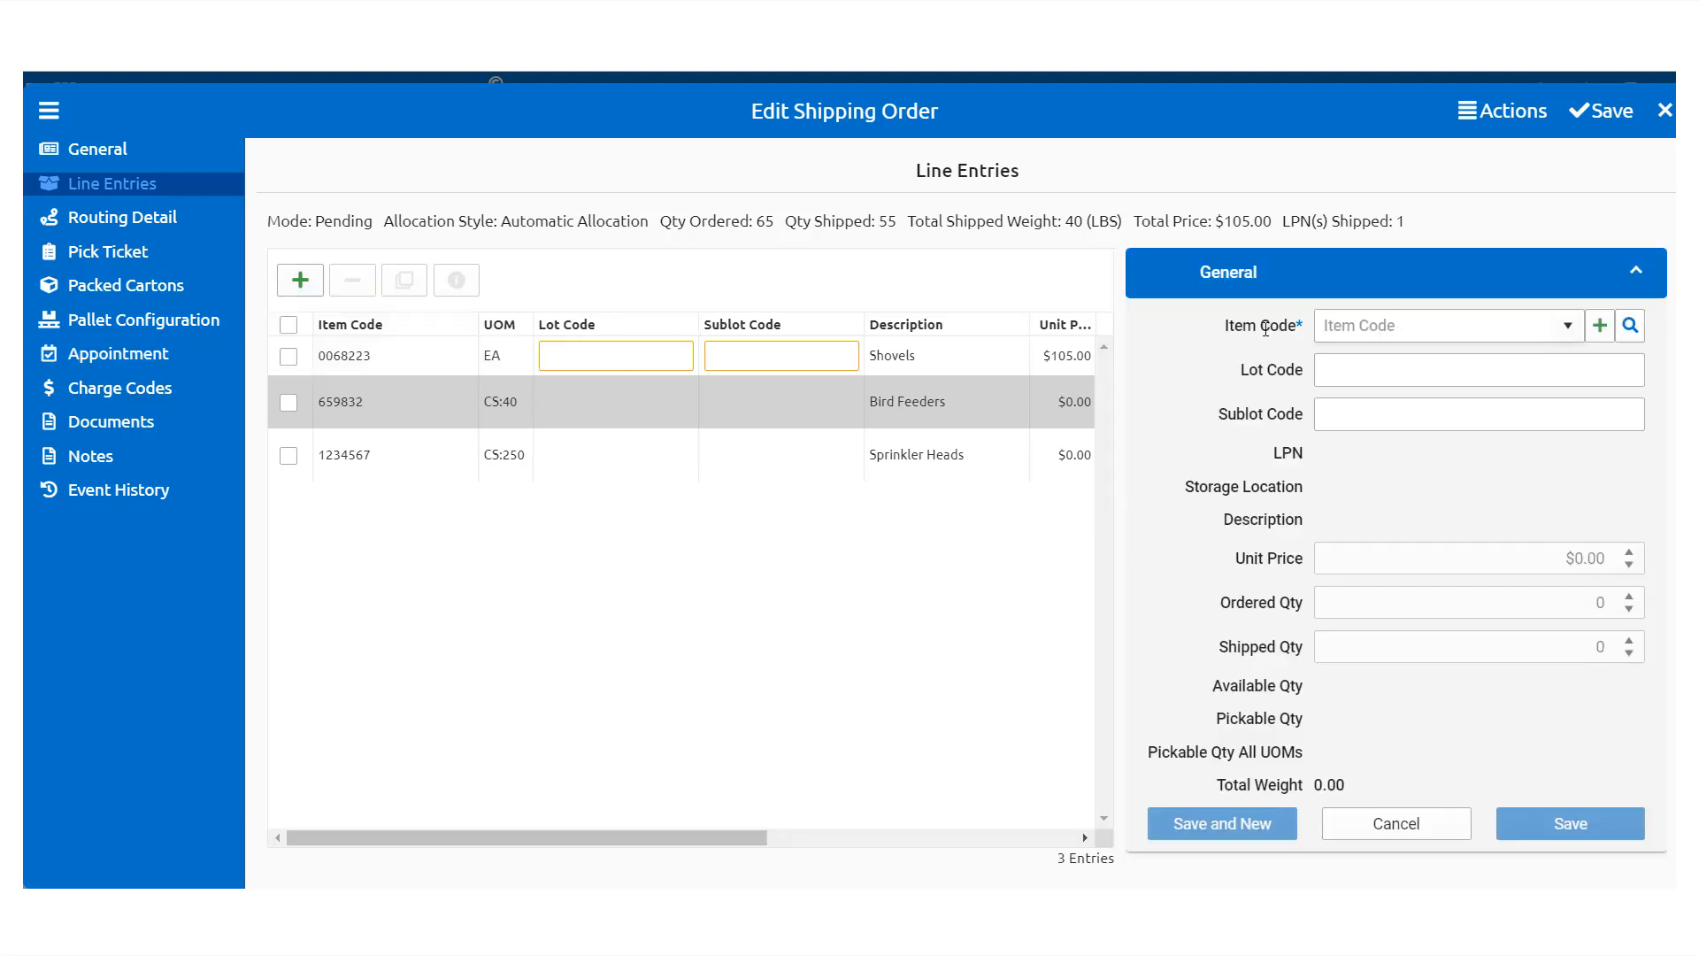
{"action": "type", "text": "438"}
{"action": "left_click", "coordinate": [1370, 363]}
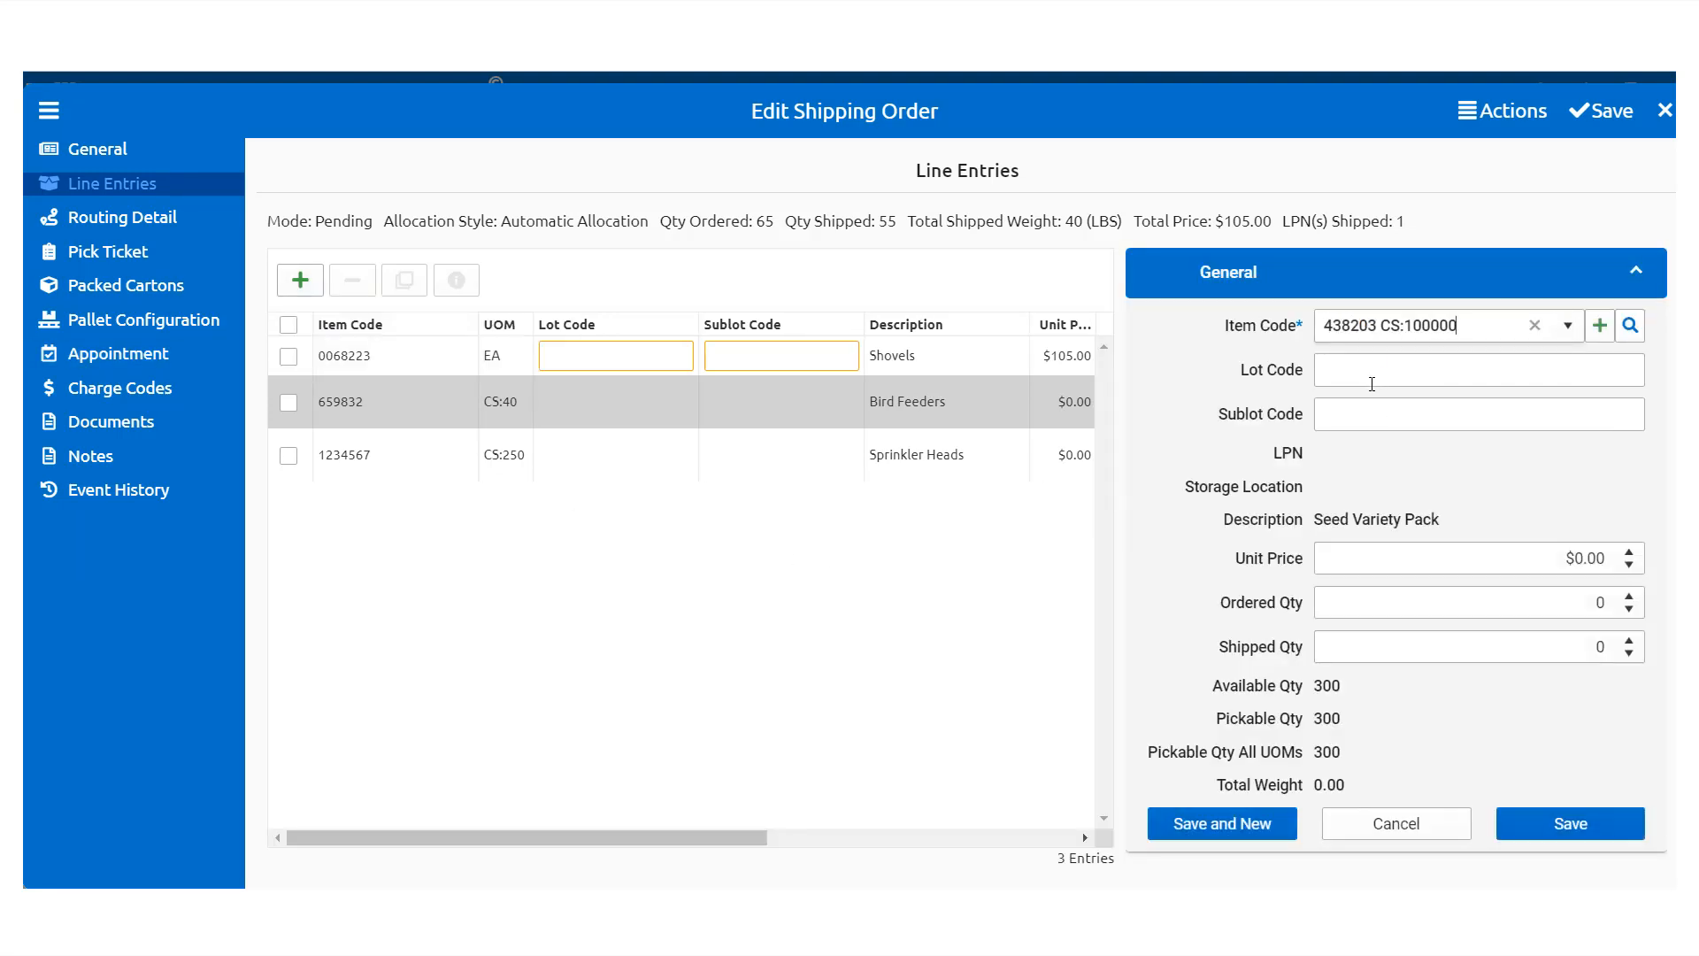
{"action": "left_click", "coordinate": [1619, 558]}
{"action": "type", "text": "47"}
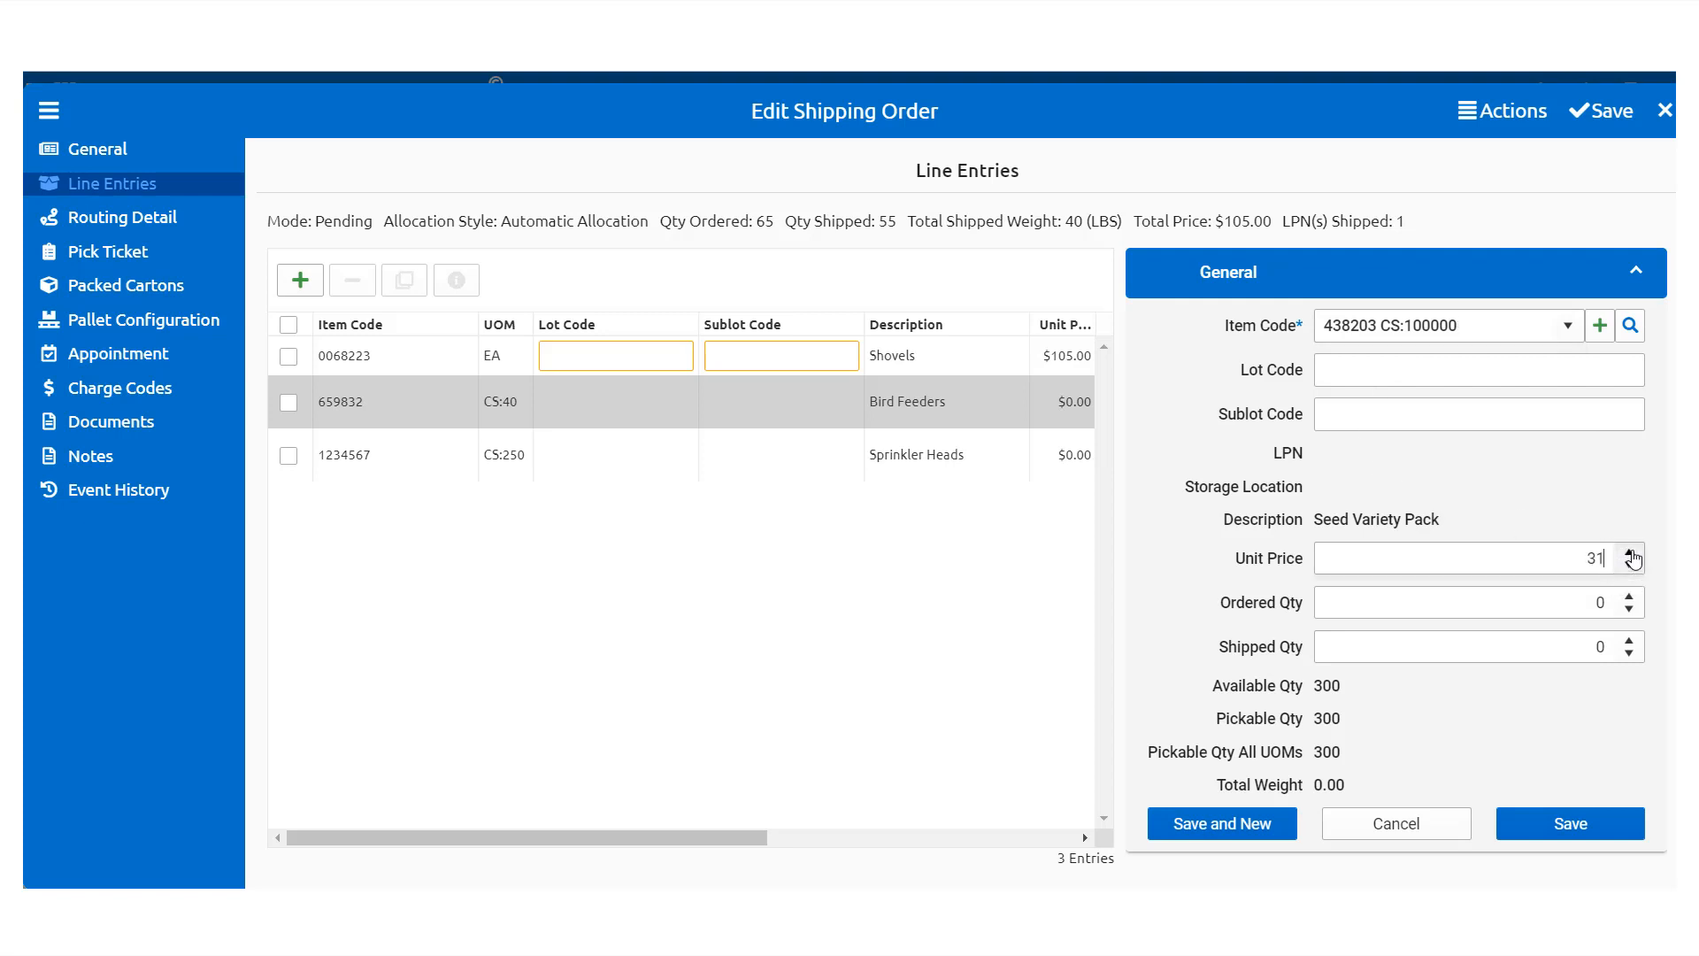
{"action": "left_click", "coordinate": [1630, 553]}
{"action": "left_click", "coordinate": [1631, 554]}
{"action": "left_click", "coordinate": [1630, 553]}
{"action": "left_click", "coordinate": [1659, 519]}
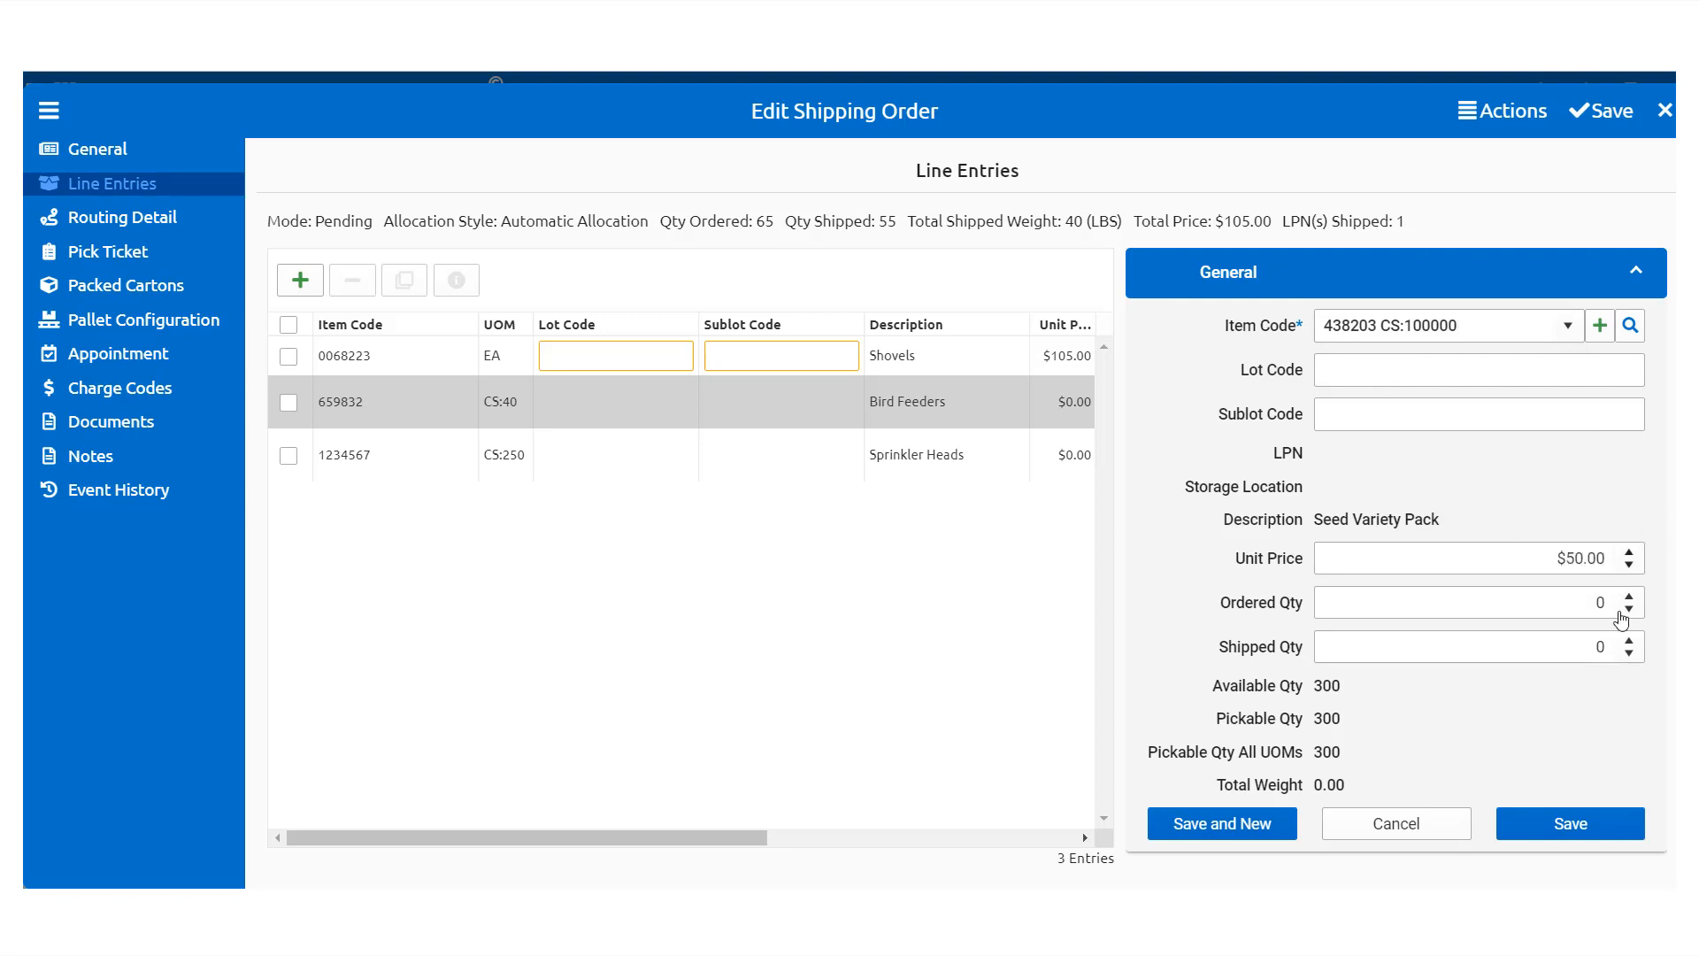
{"action": "left_click", "coordinate": [1633, 599]}
{"action": "scroll", "coordinate": [1634, 604], "scroll_direction": "up", "scroll_amount": 19}
{"action": "left_click", "coordinate": [1630, 641]}
{"action": "scroll", "coordinate": [1642, 648], "scroll_direction": "up", "scroll_amount": 19}
{"action": "left_click", "coordinate": [1602, 826]}
{"action": "left_click", "coordinate": [300, 279]}
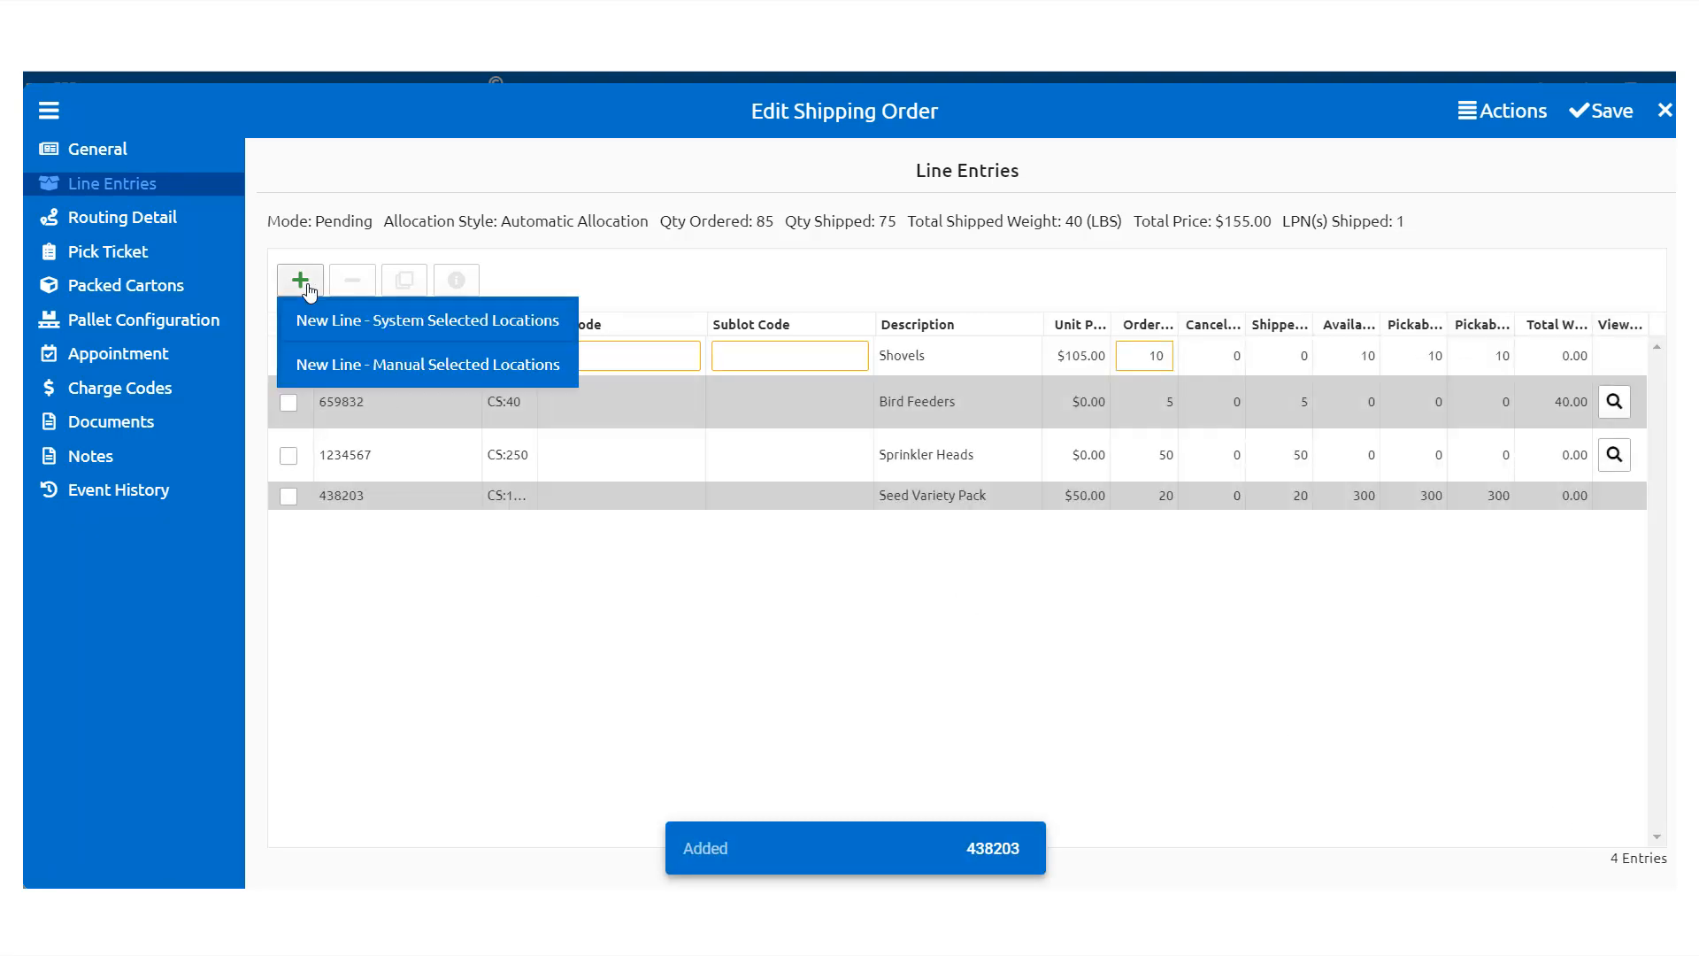
Step: Add 3 of kit KIT98754 EA from DOCK1 as a manual-location line and save the order
{"action": "left_click", "coordinate": [345, 374]}
{"action": "type", "text": "KIT"}
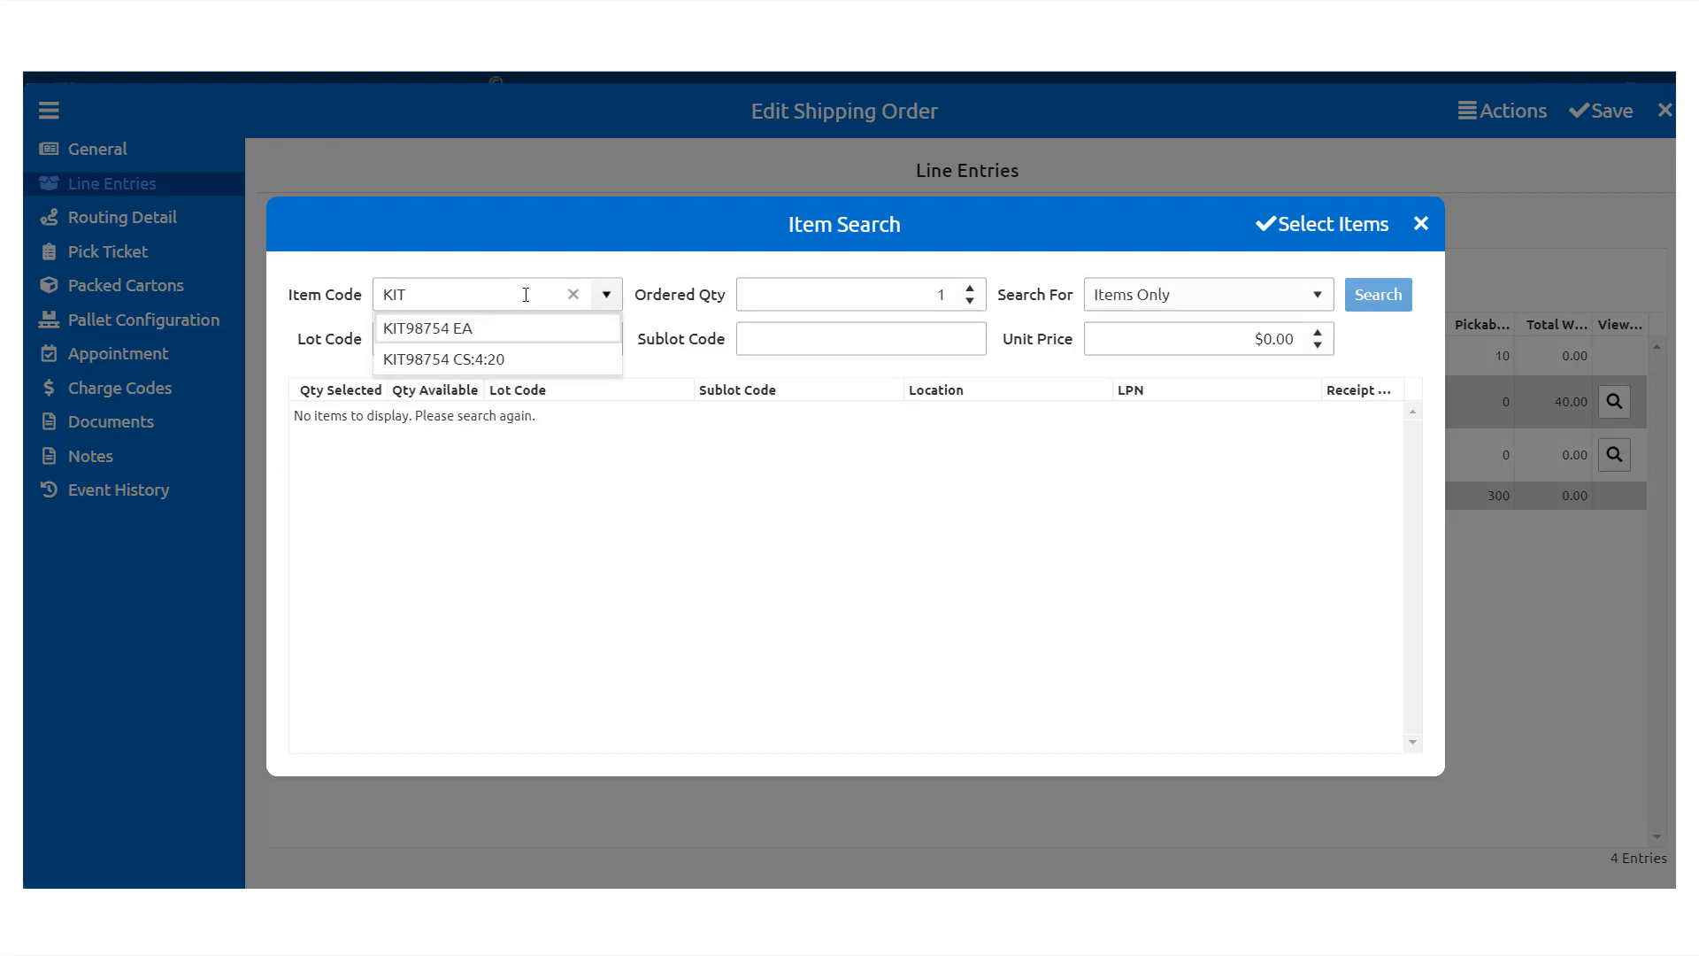
{"action": "left_click", "coordinate": [504, 330]}
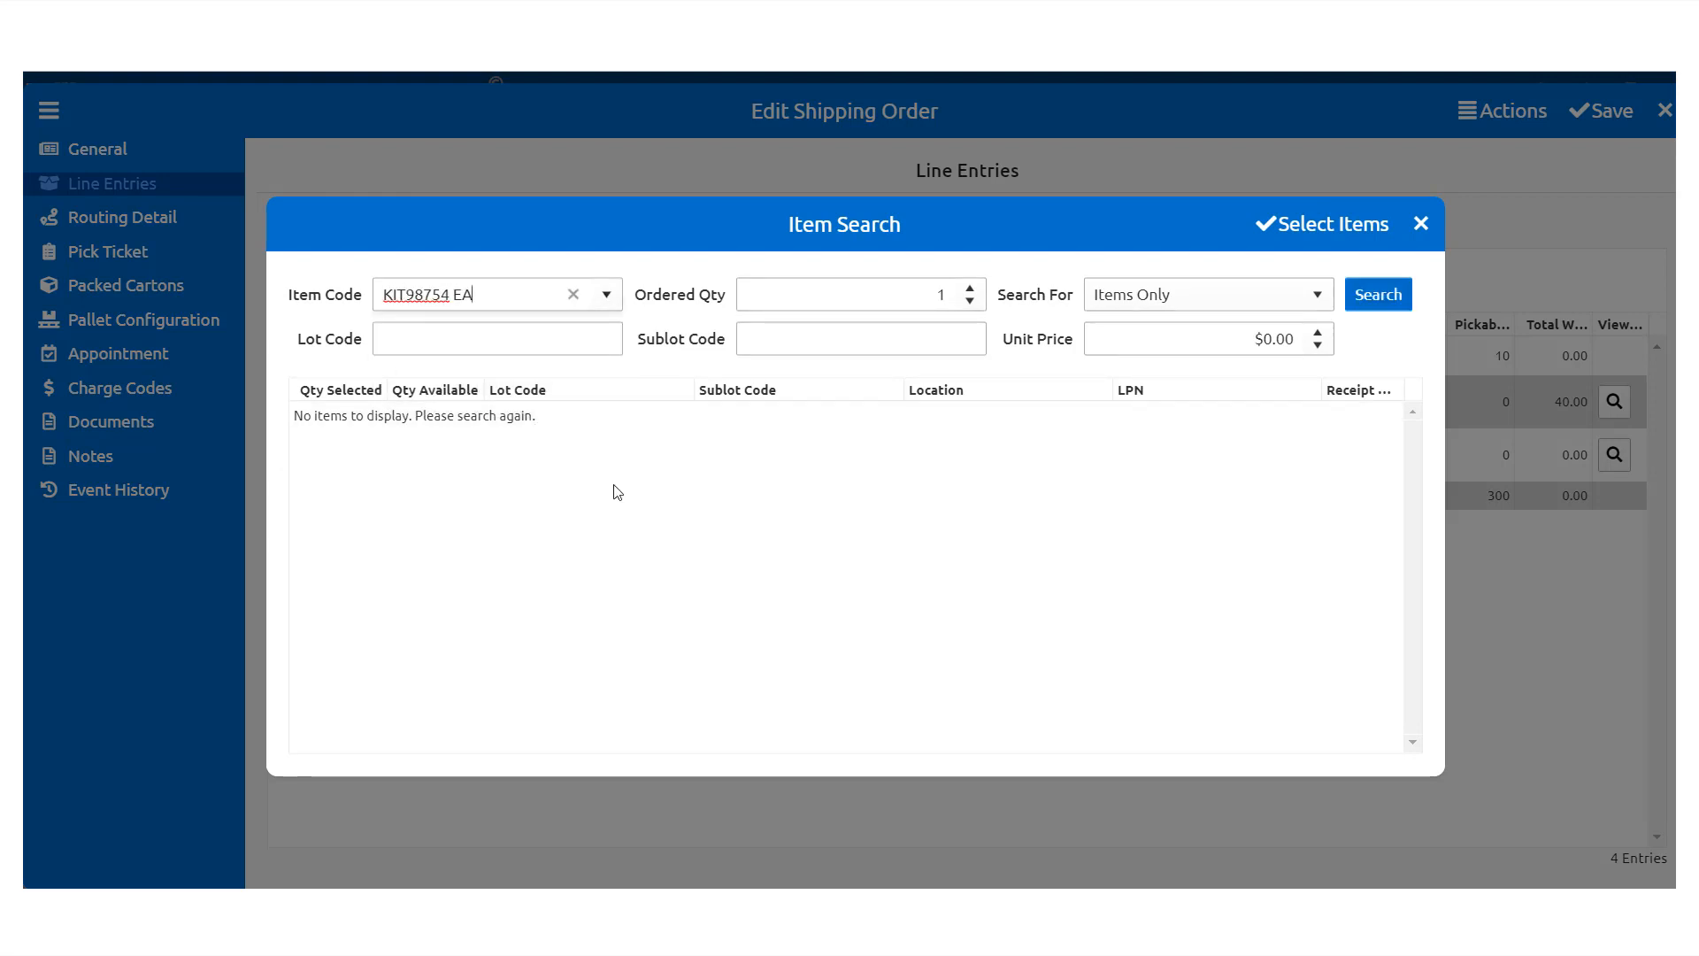
{"action": "left_click", "coordinate": [971, 289]}
{"action": "left_click", "coordinate": [970, 288]}
{"action": "left_click", "coordinate": [1378, 294]}
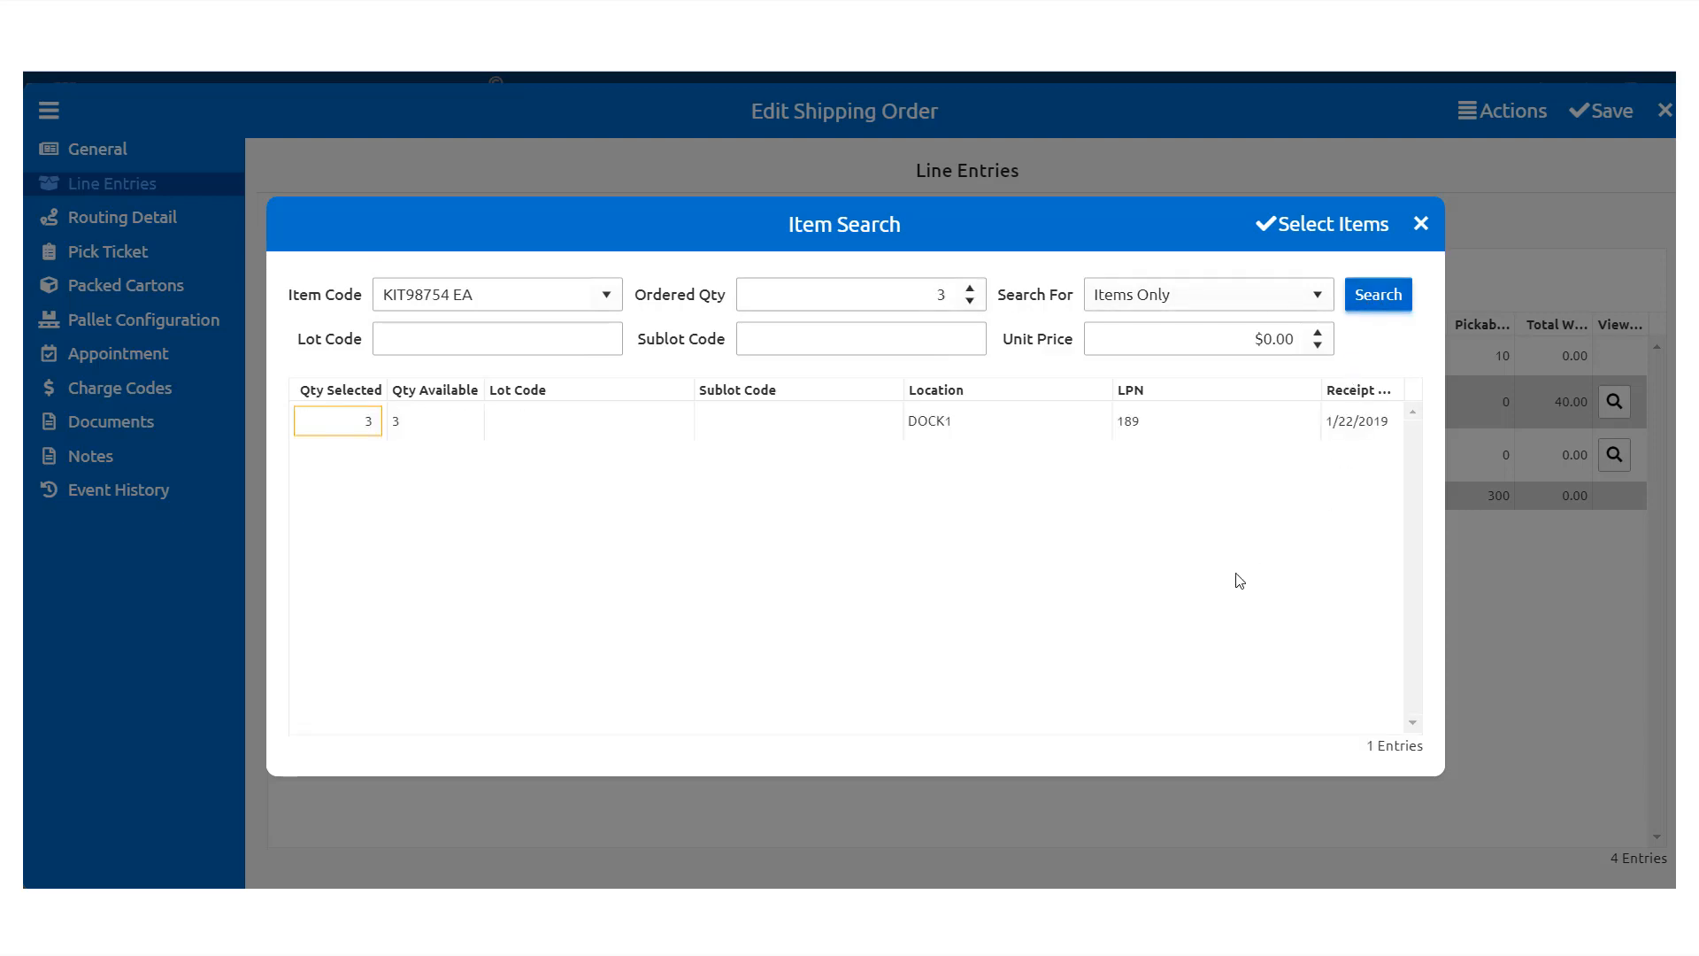
{"action": "left_click", "coordinate": [1322, 224]}
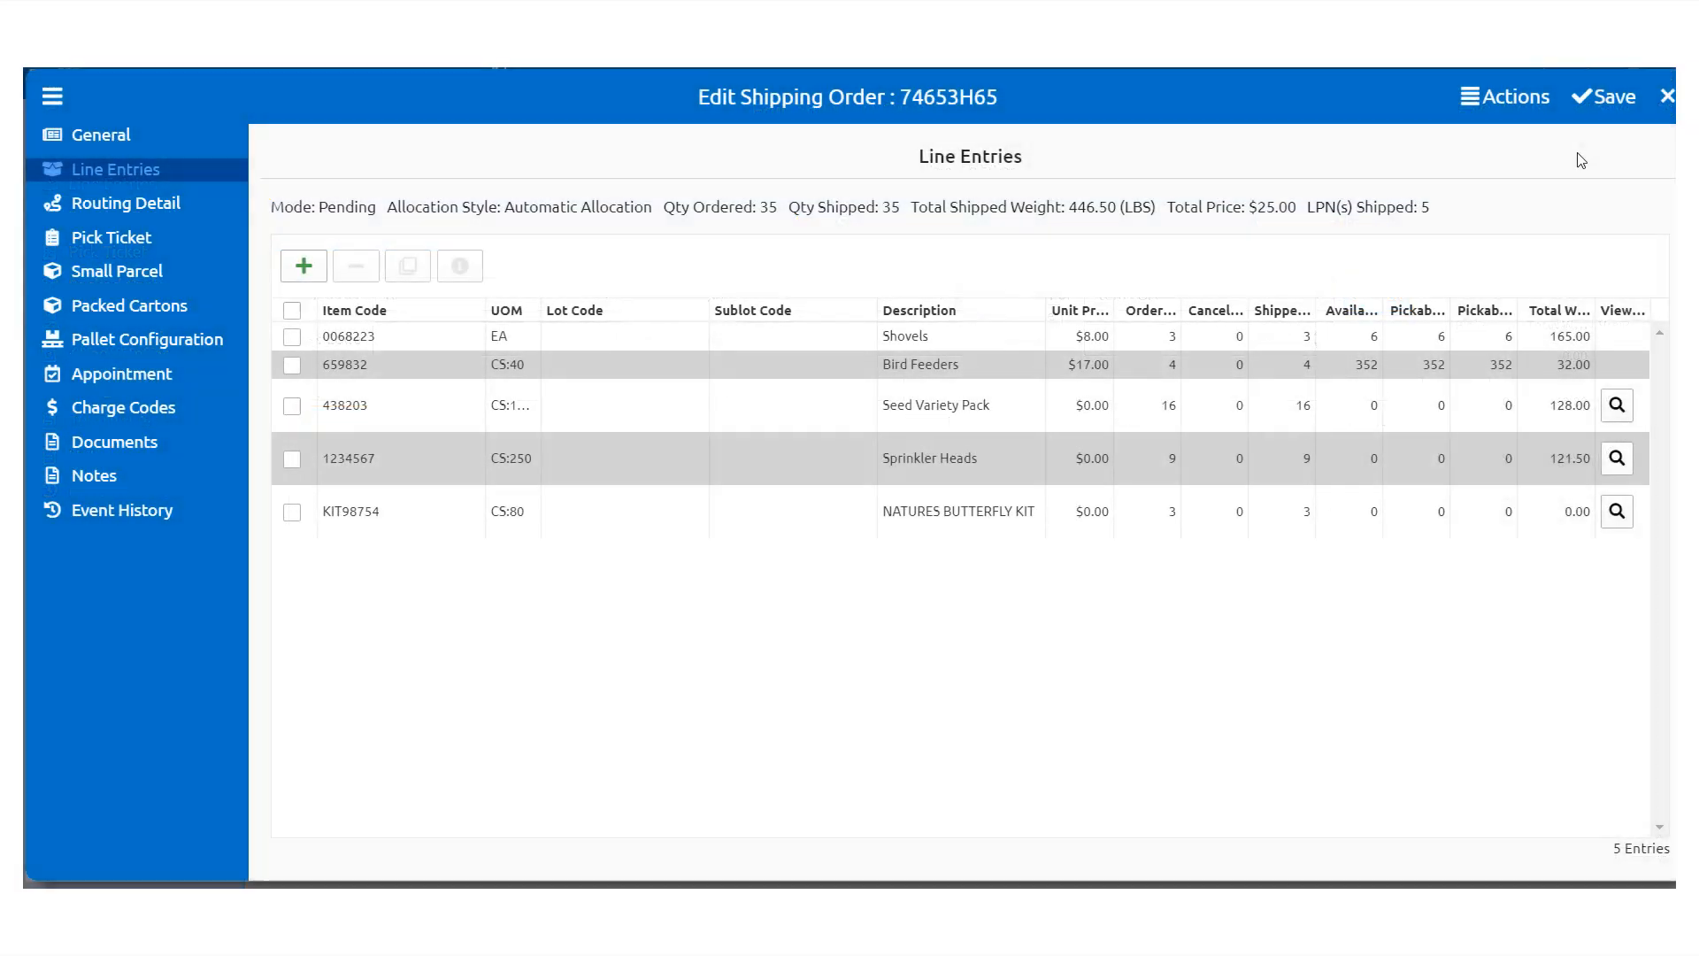
{"action": "left_click", "coordinate": [1602, 97]}
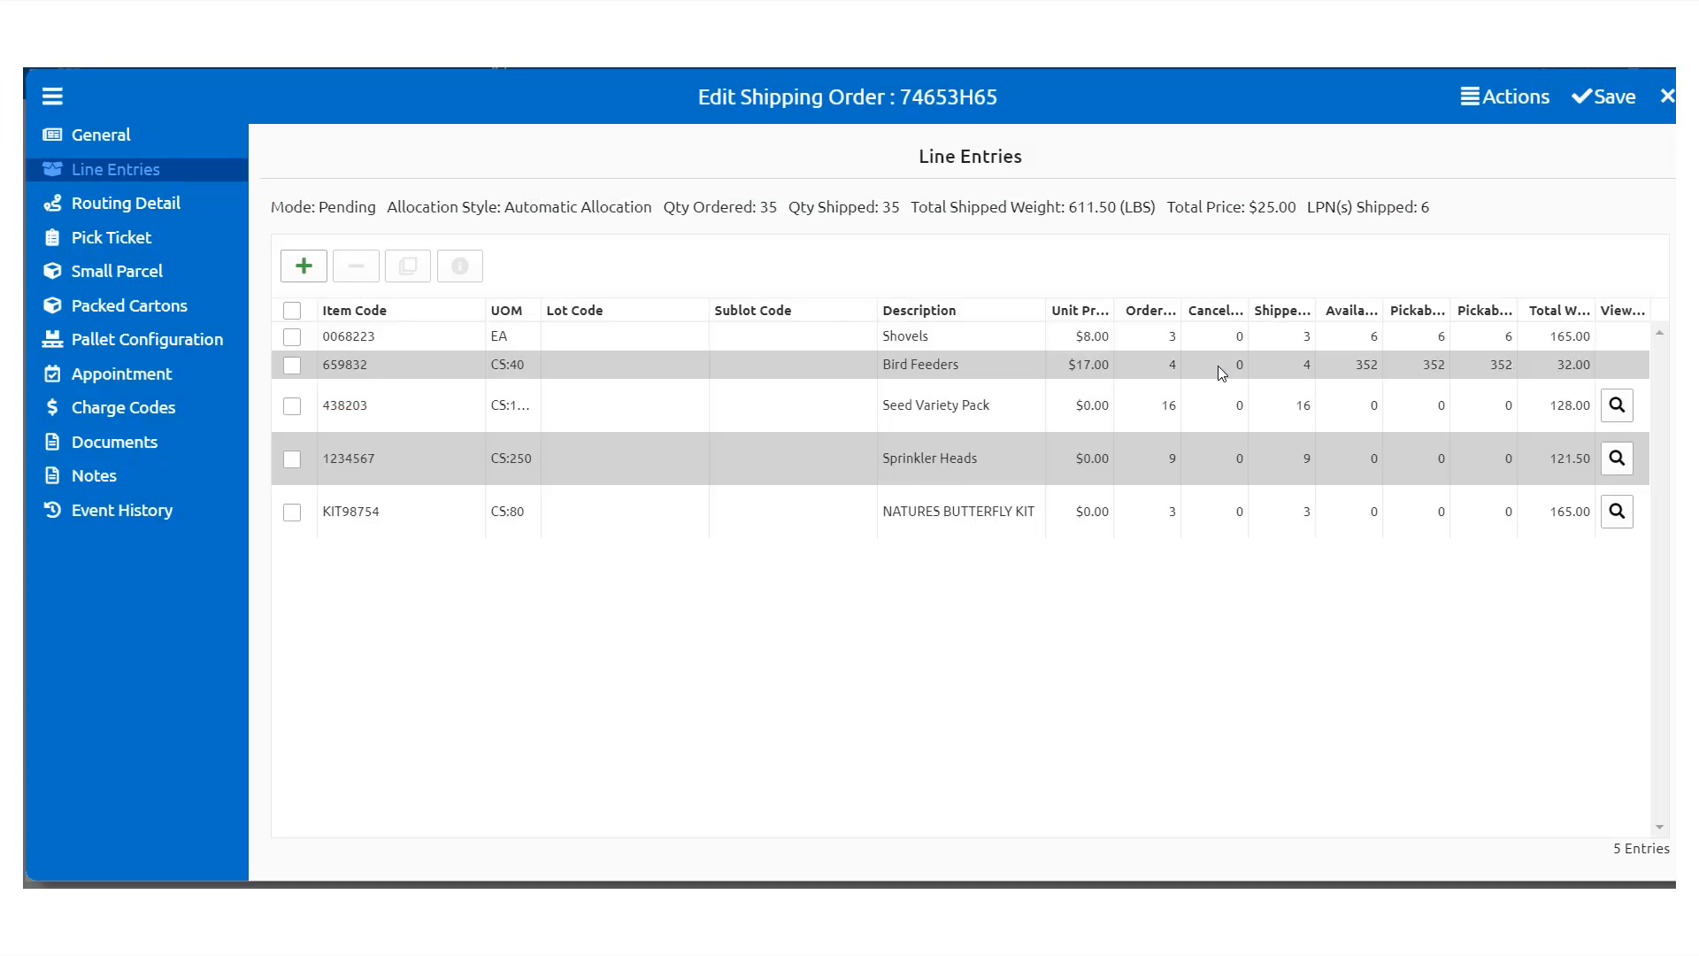
Step: Create the pick ticket for order 74653H65 from the Print actions
{"action": "left_click", "coordinate": [1474, 104]}
{"action": "mouse_move", "coordinate": [1482, 149]}
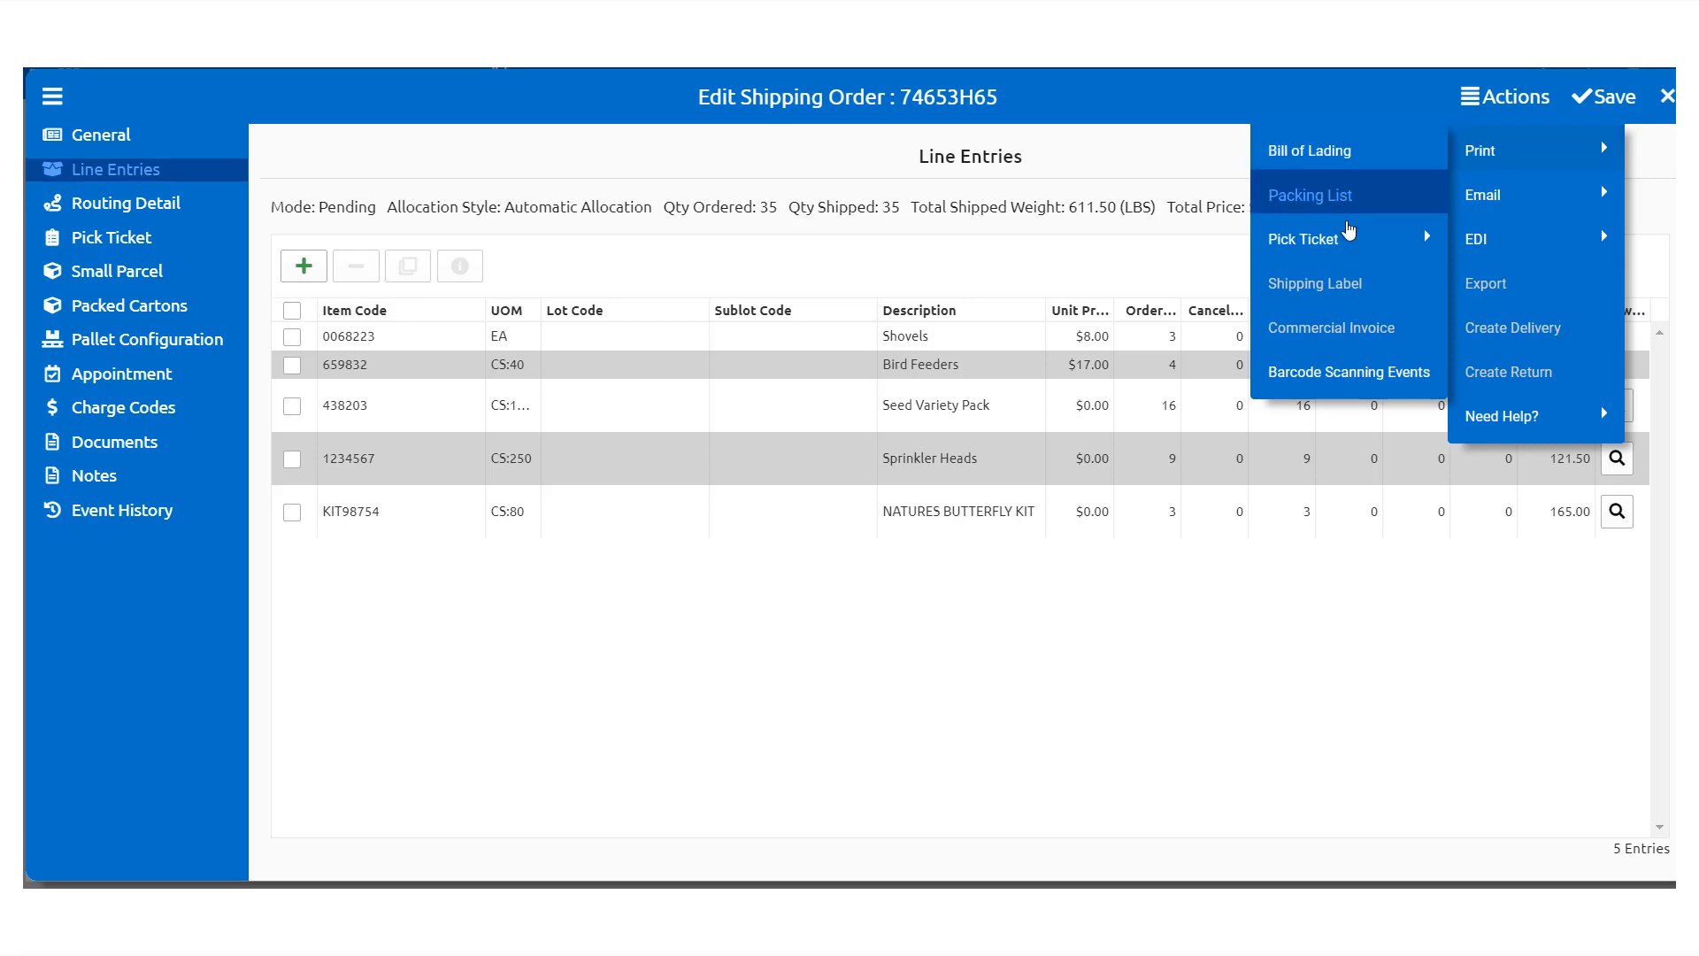
{"action": "mouse_move", "coordinate": [1349, 235]}
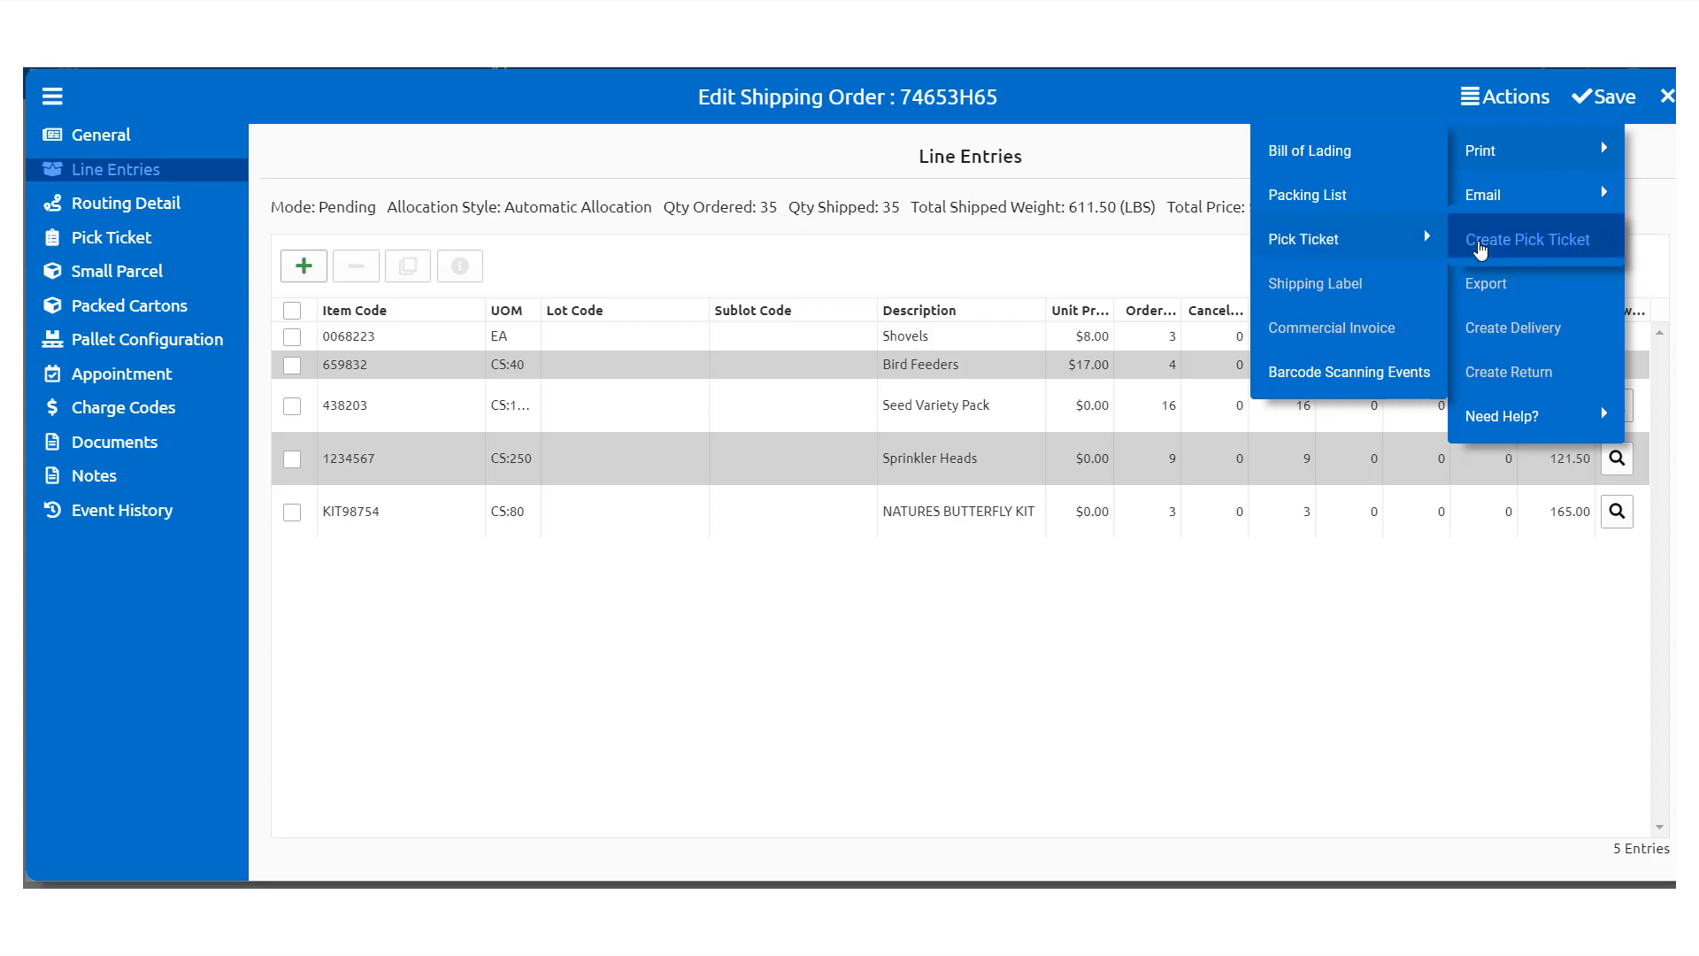
{"action": "left_click", "coordinate": [1480, 248]}
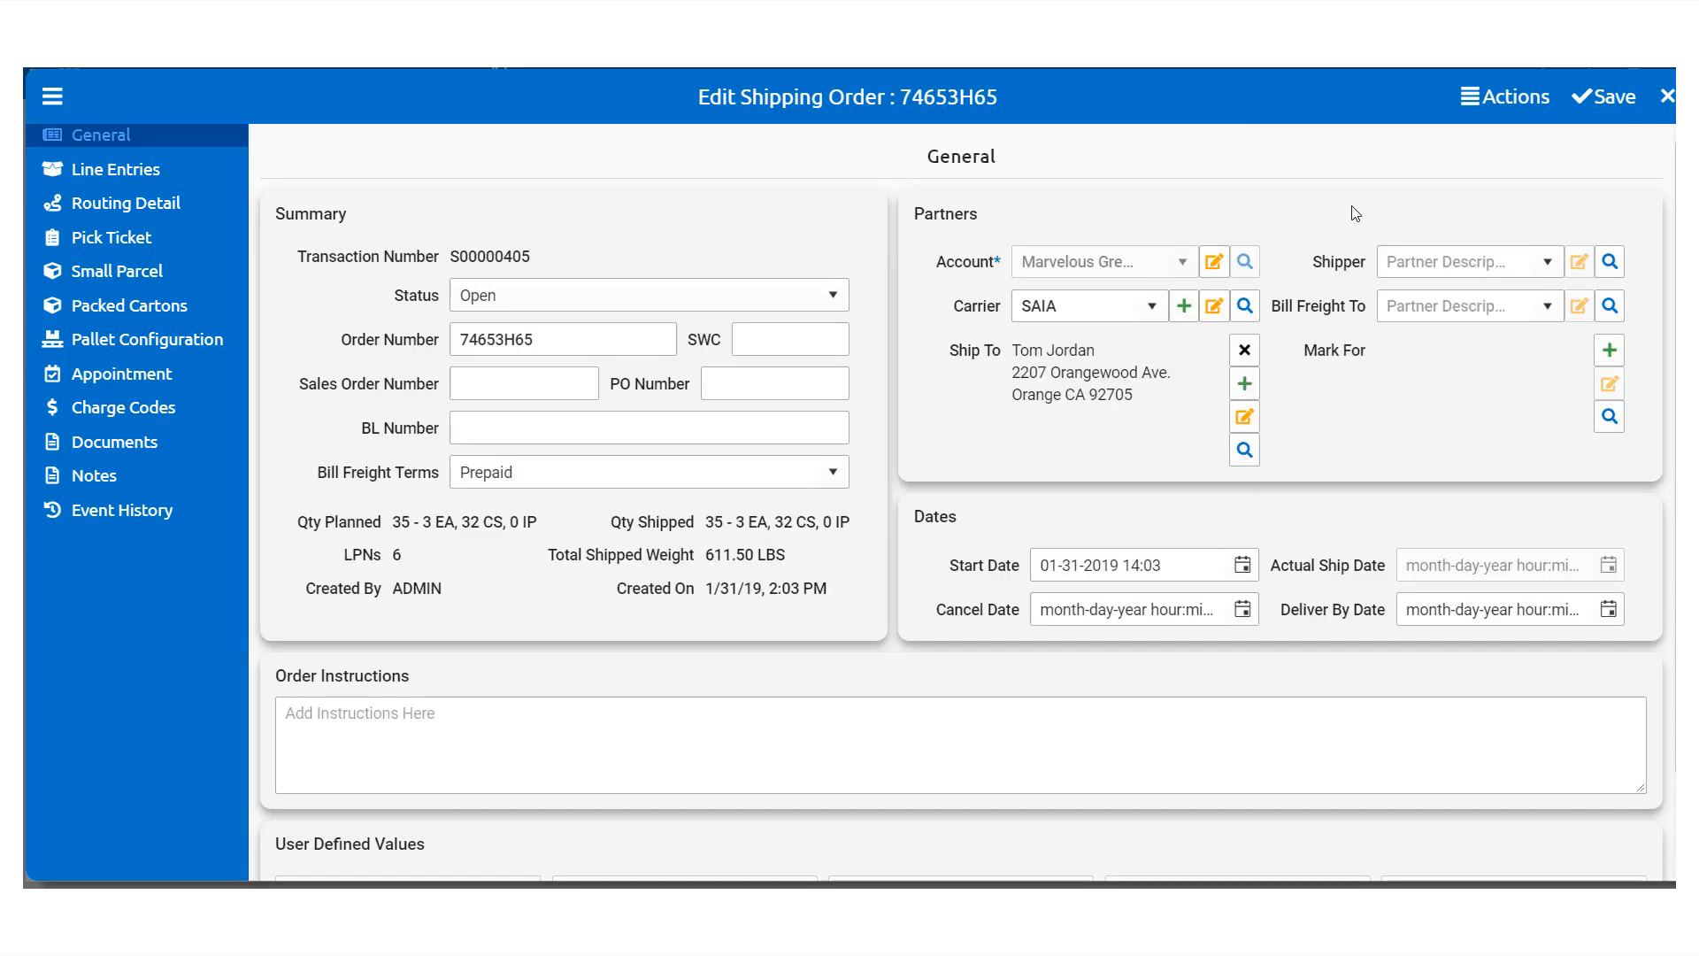
{"action": "left_click", "coordinate": [1505, 99]}
{"action": "left_click", "coordinate": [834, 299]}
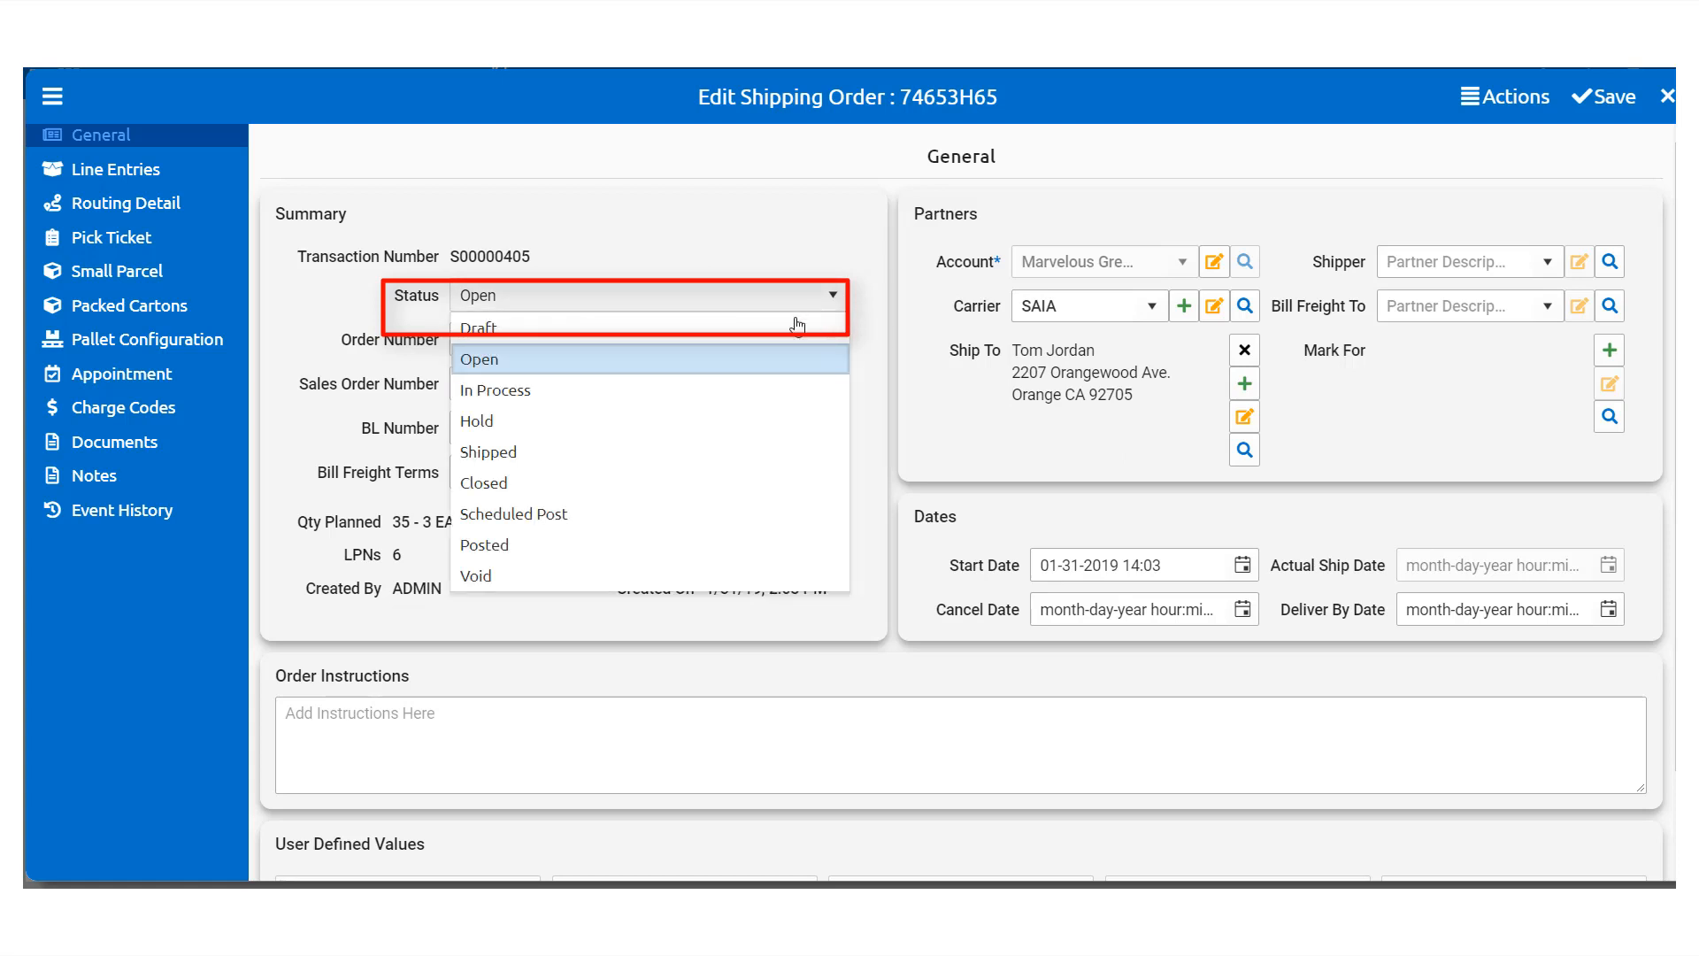
{"action": "left_click", "coordinate": [564, 454]}
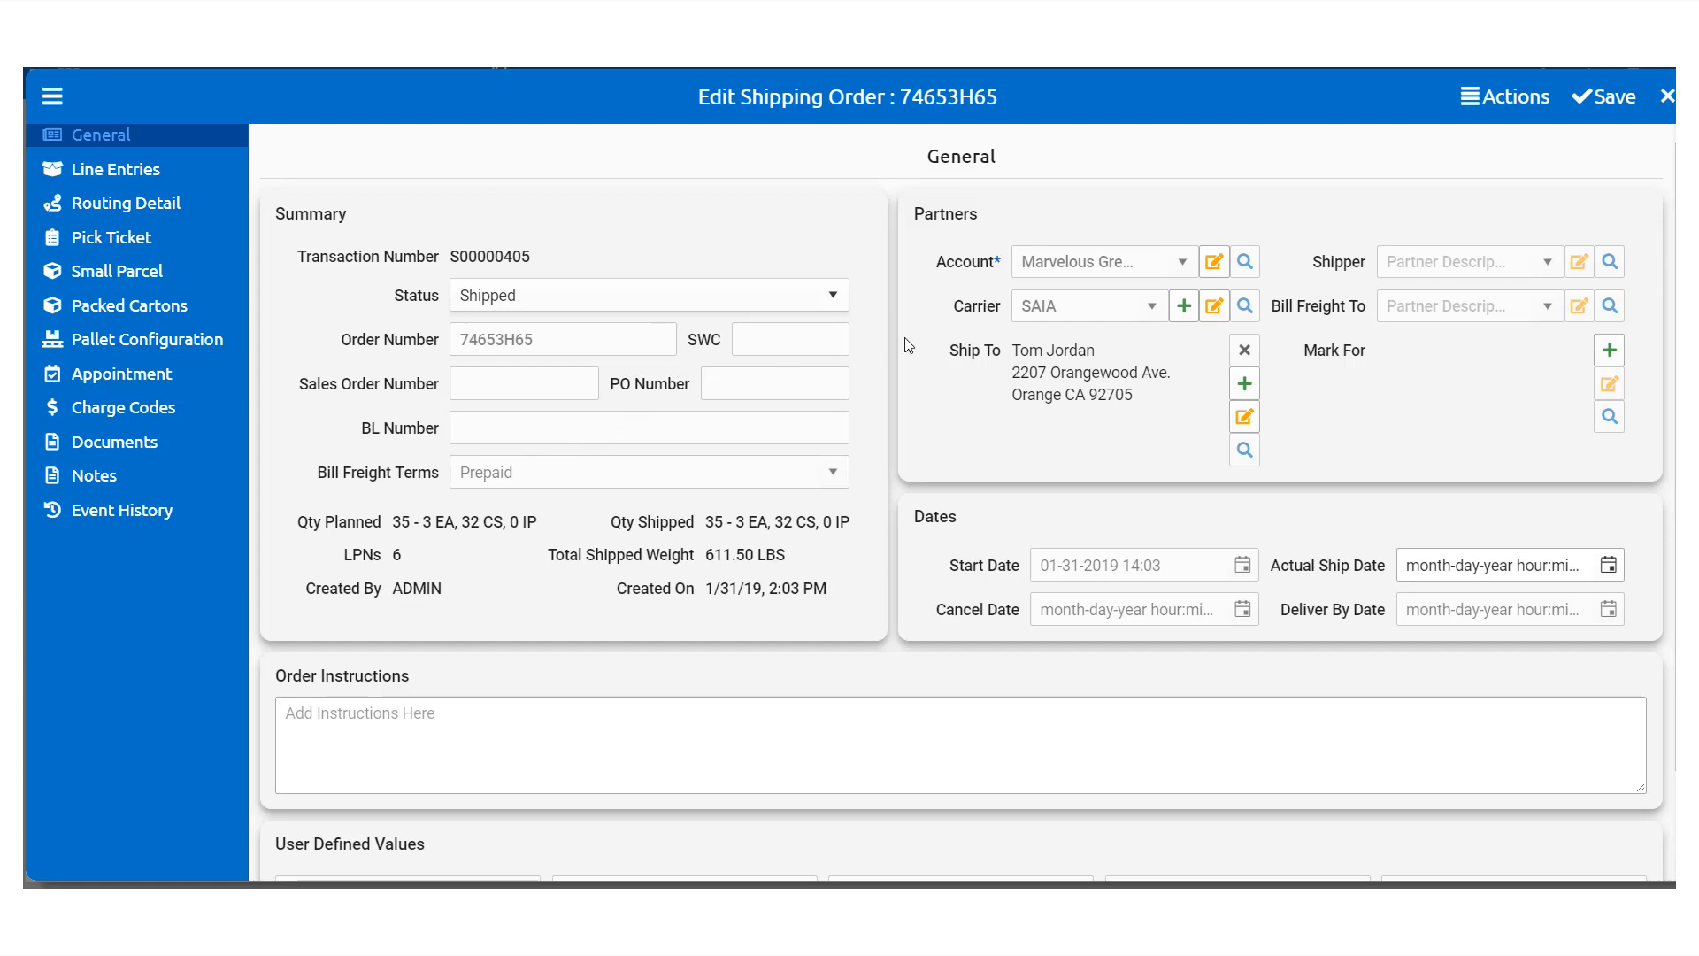
{"action": "left_click", "coordinate": [1604, 99]}
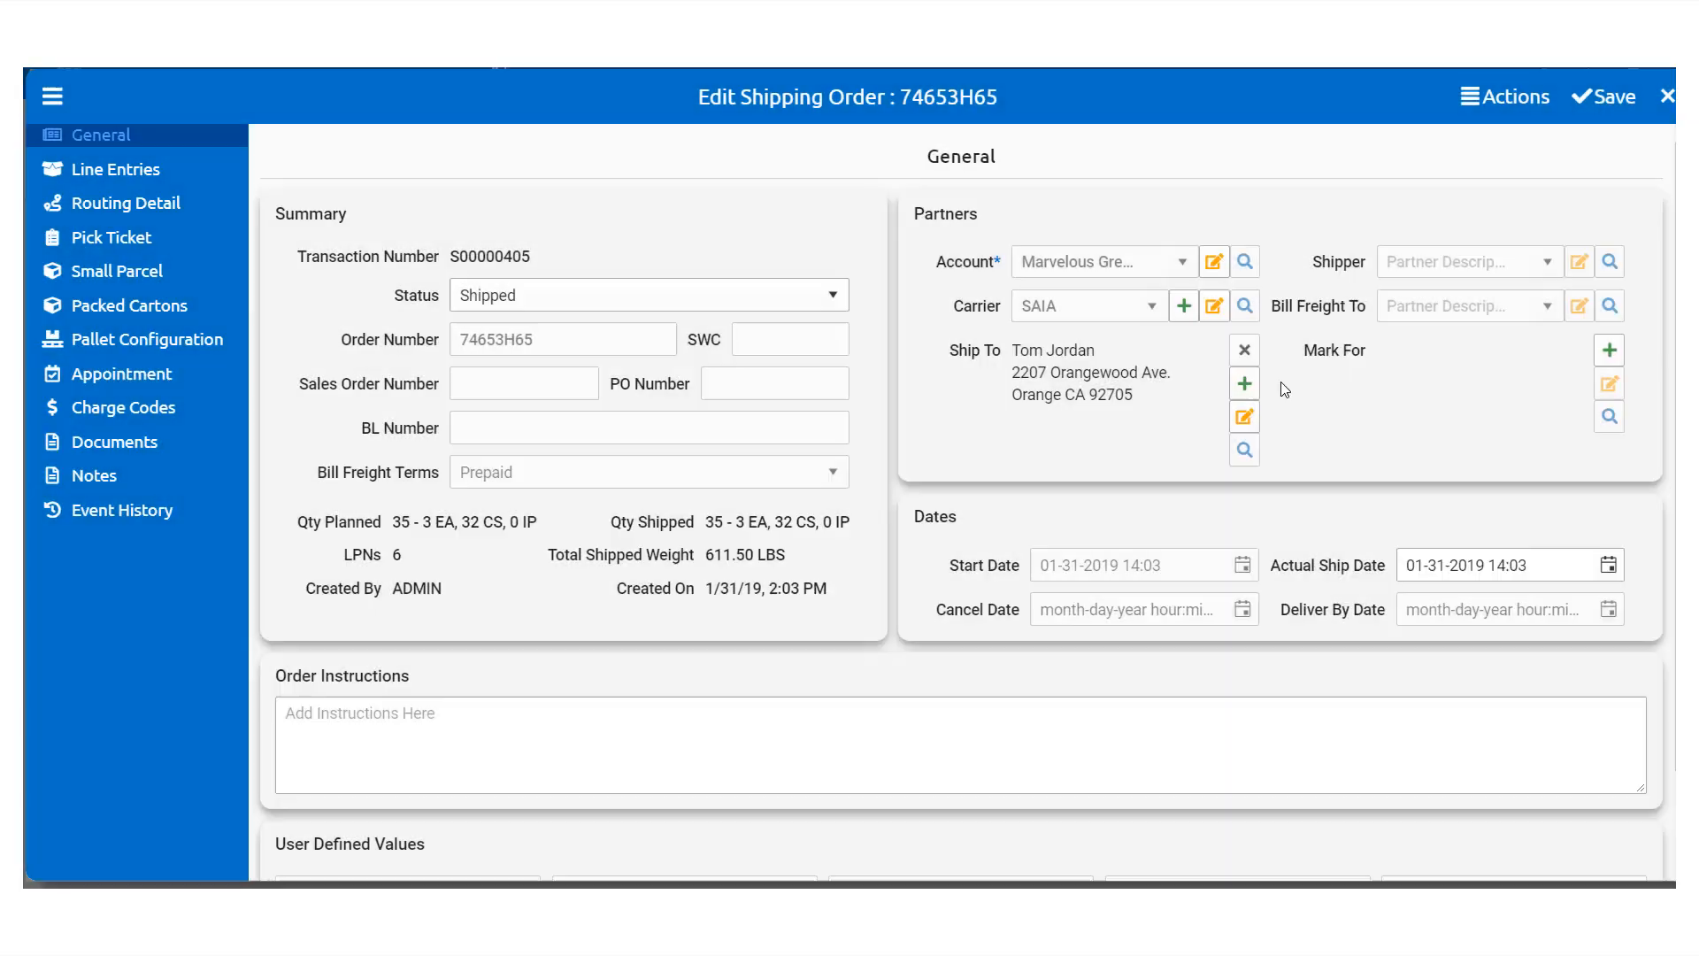